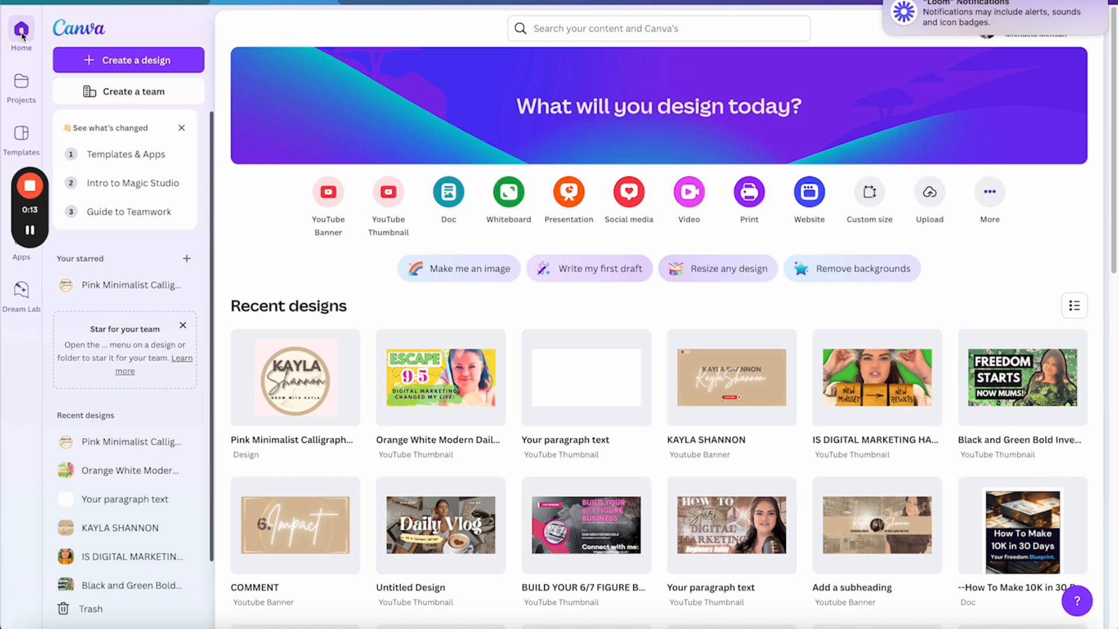
Search 'YOUTUBE BANNER', start a blank YouTube Banner design and add a second page
left_click(588, 29)
type("Y")
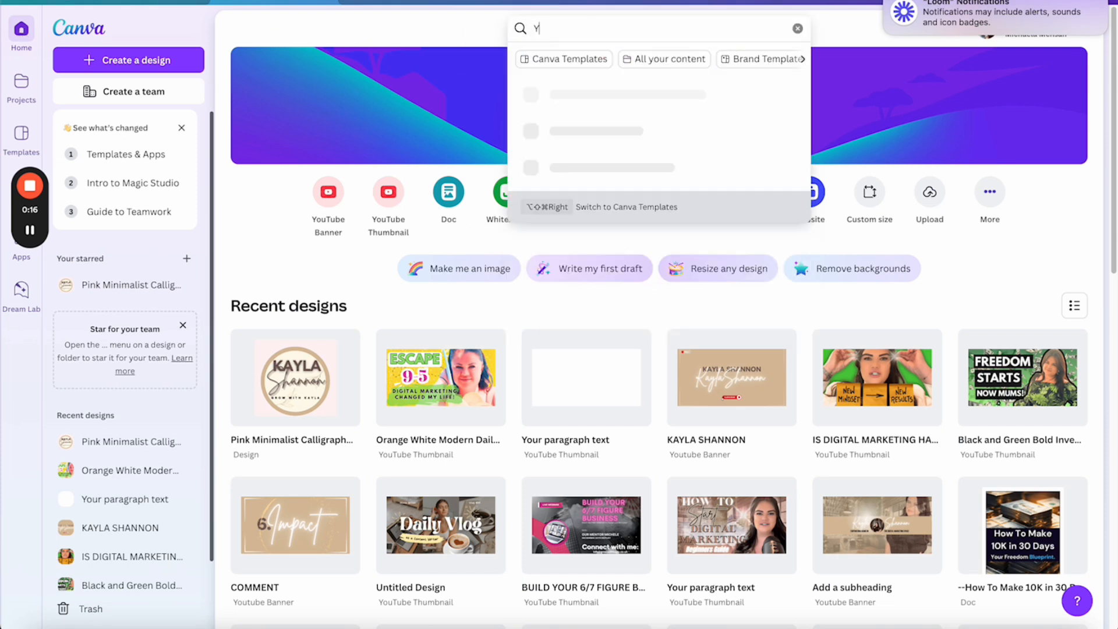
type("OUTUBE BANNER")
key("Return")
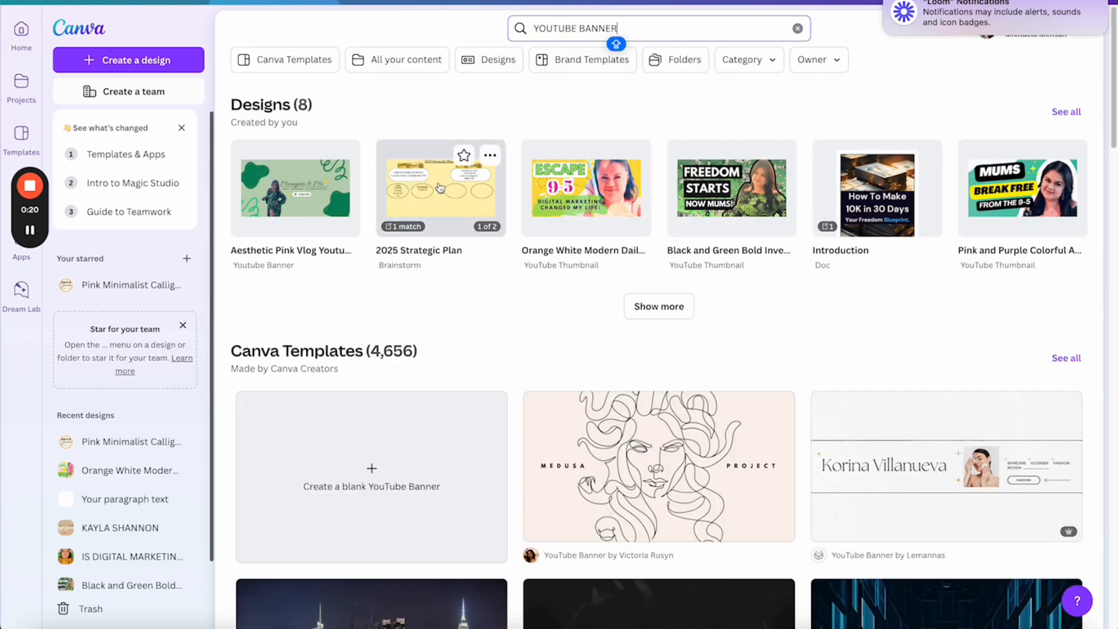
left_click(371, 471)
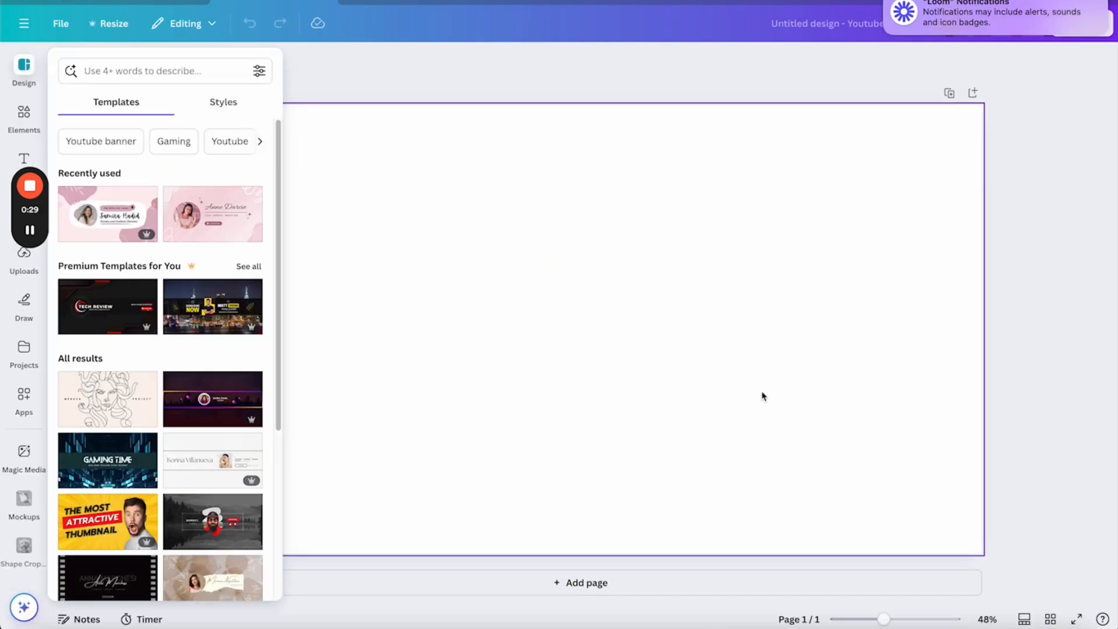
left_click(629, 583)
scroll(677, 409, "up", 5)
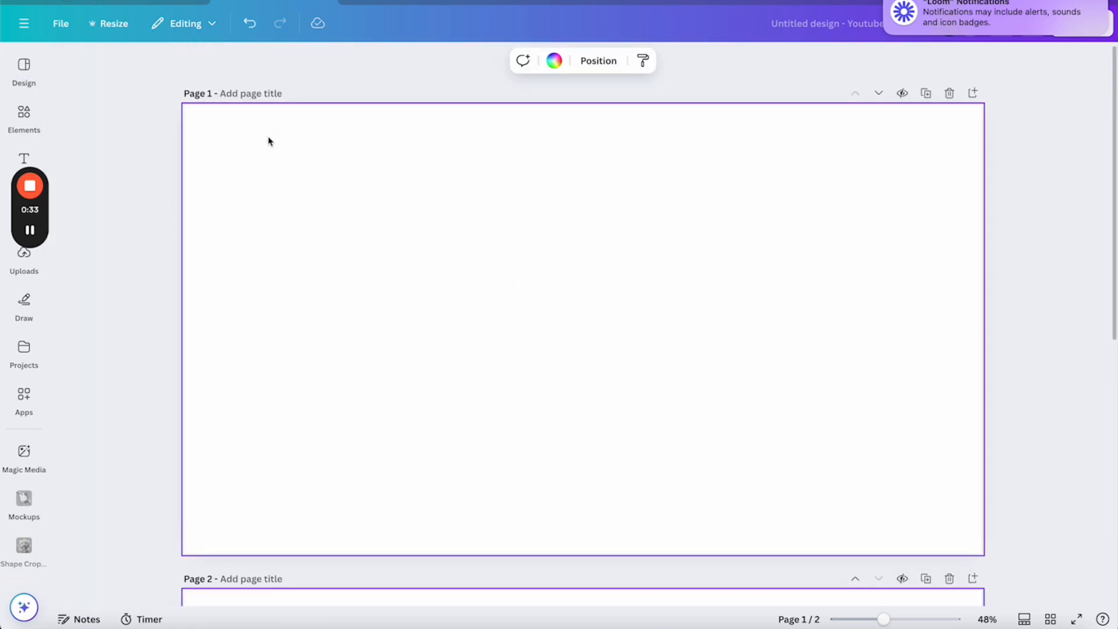
Fill page 1's background with the tan swatch from the Brand Kit palette
left_click(23, 114)
left_click(23, 73)
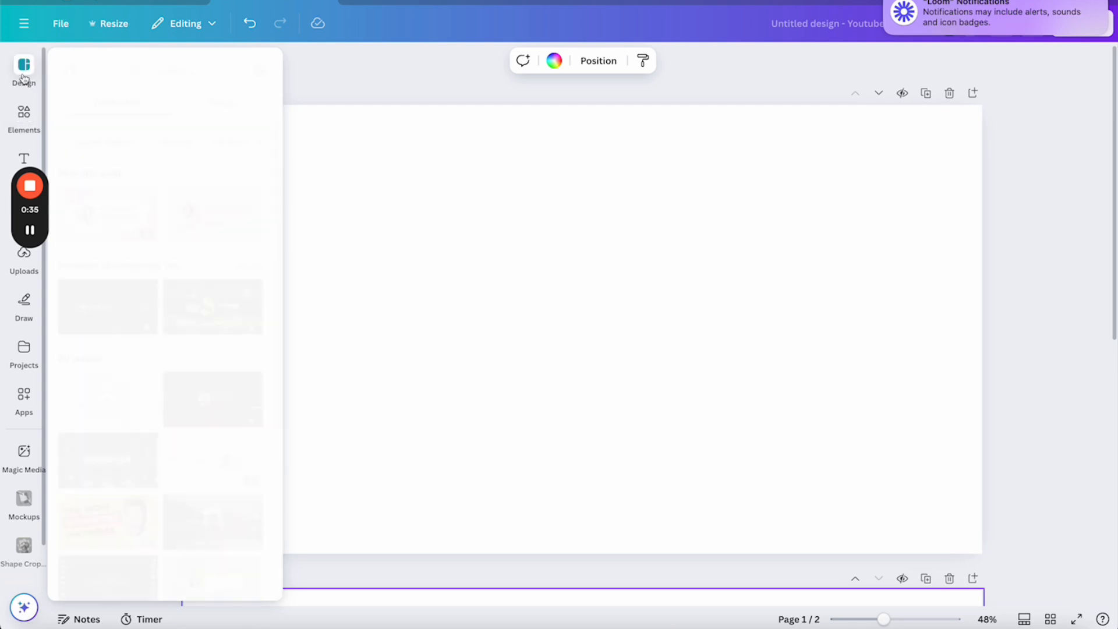
left_click(23, 114)
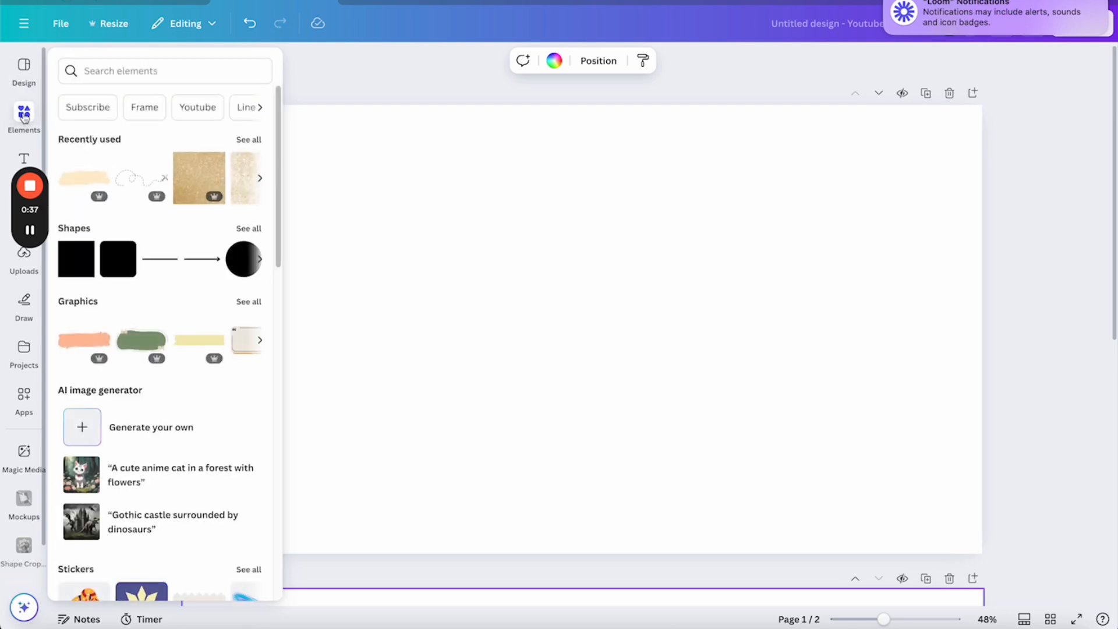
left_click(115, 66)
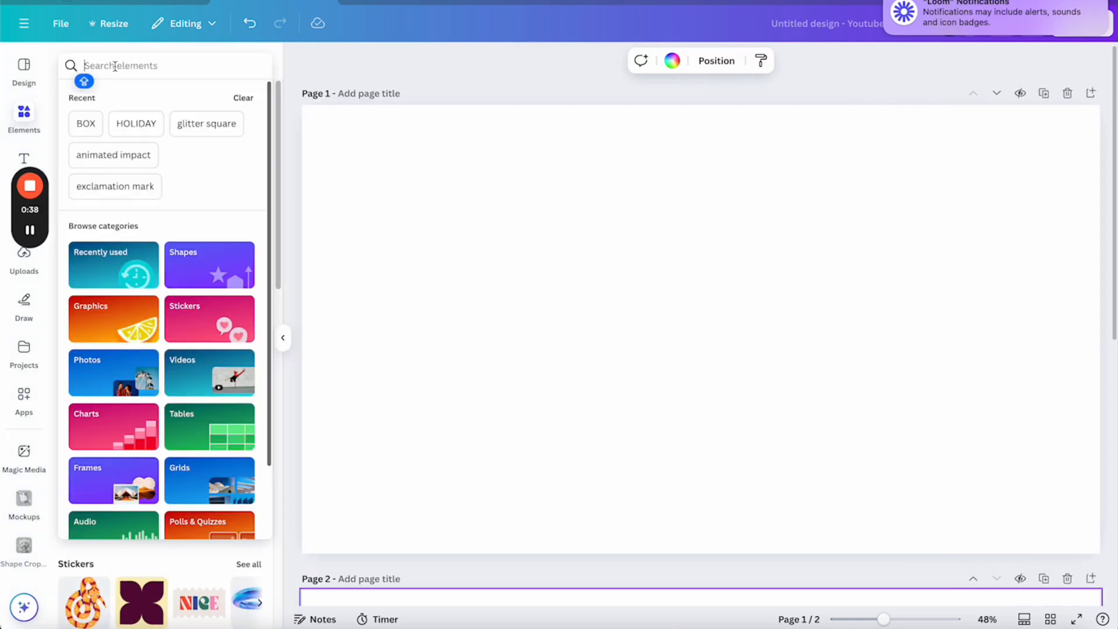
left_click(395, 183)
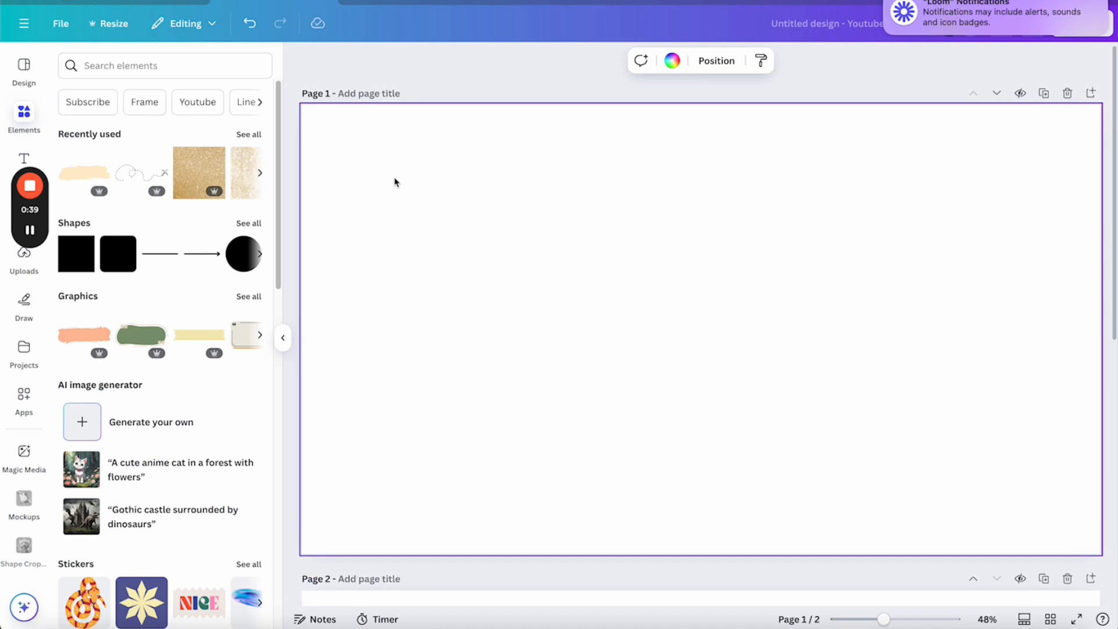
left_click(671, 61)
left_click(111, 251)
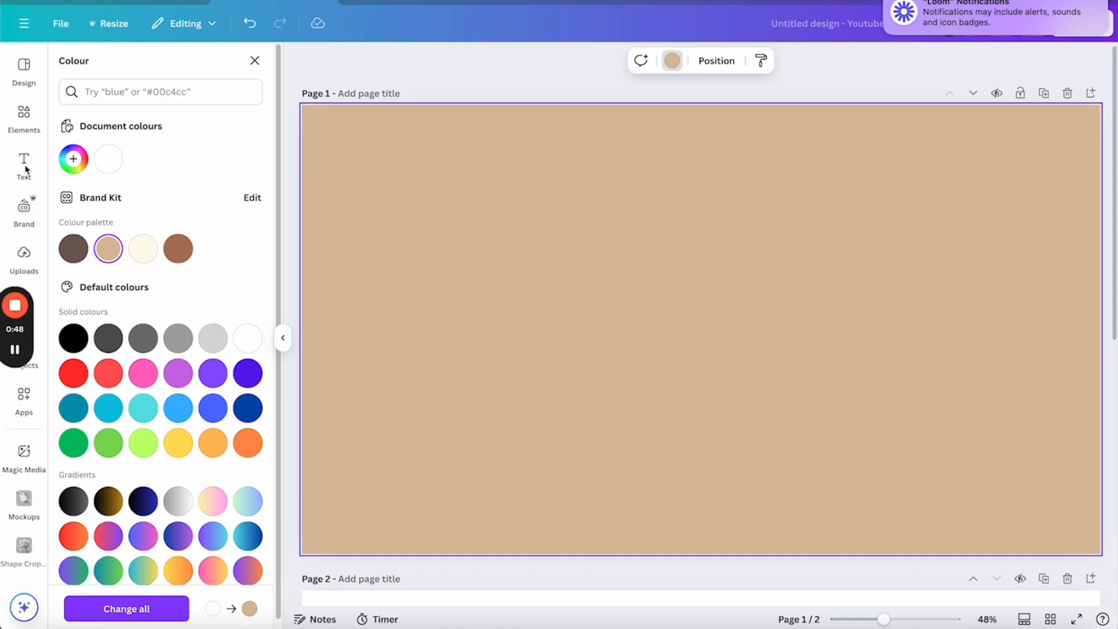
left_click(24, 166)
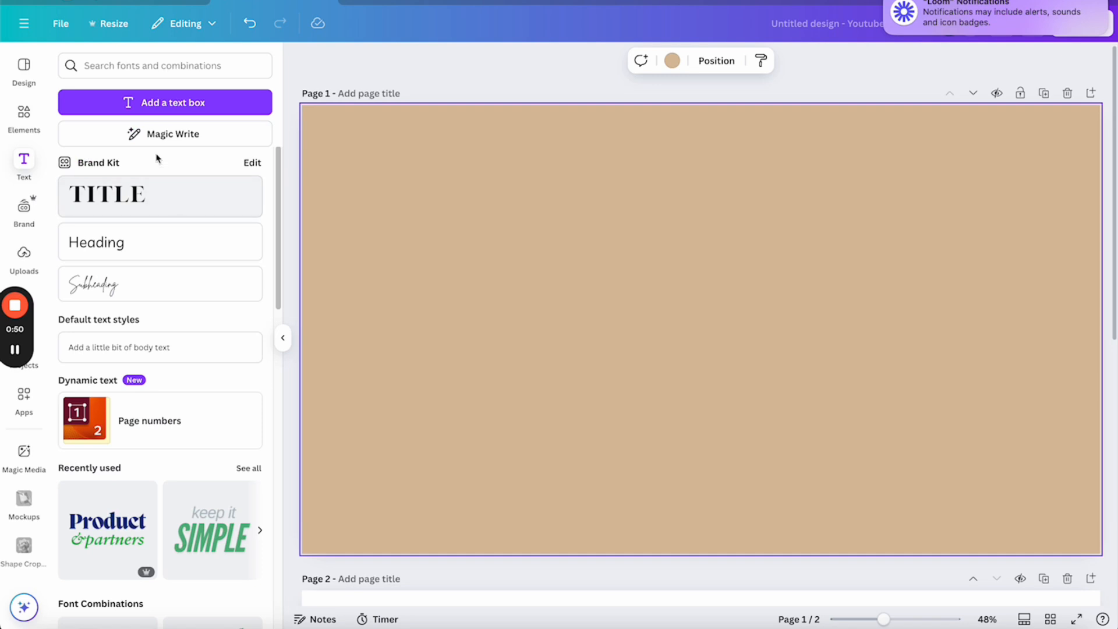
Add a Brand Kit title text box with the creator's name in capitals and enlarge it
left_click(154, 185)
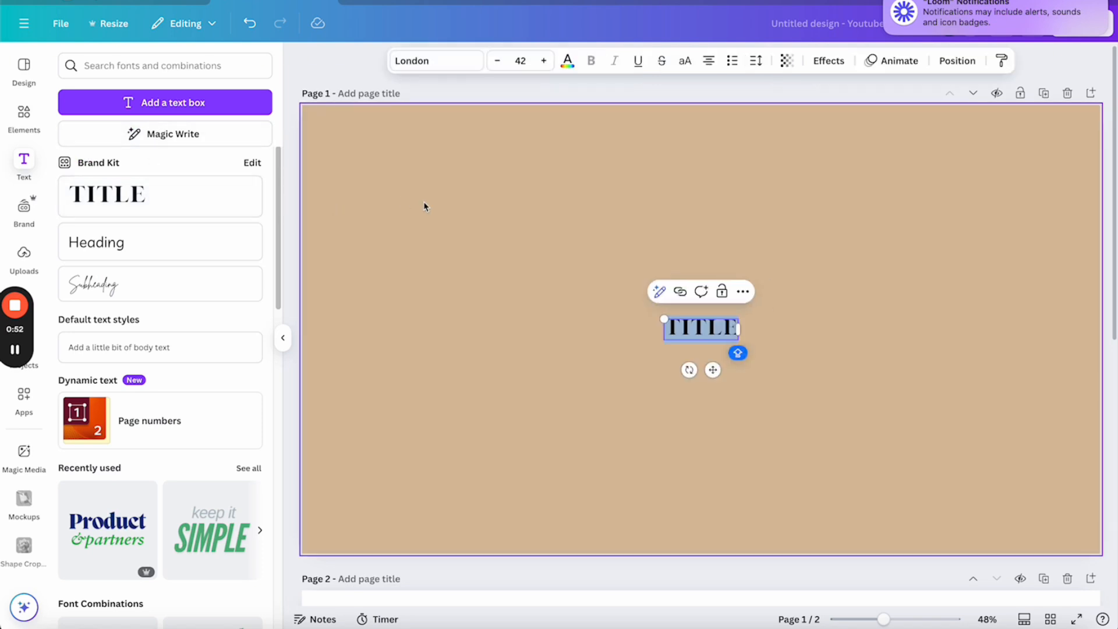
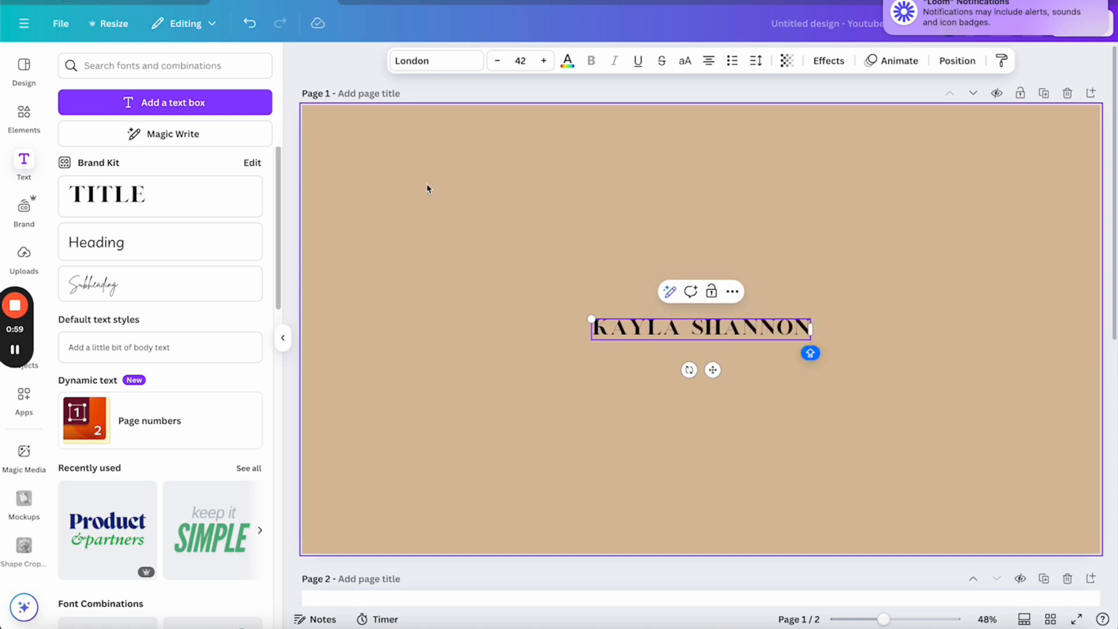
left_click_drag(591, 320, 328, 265)
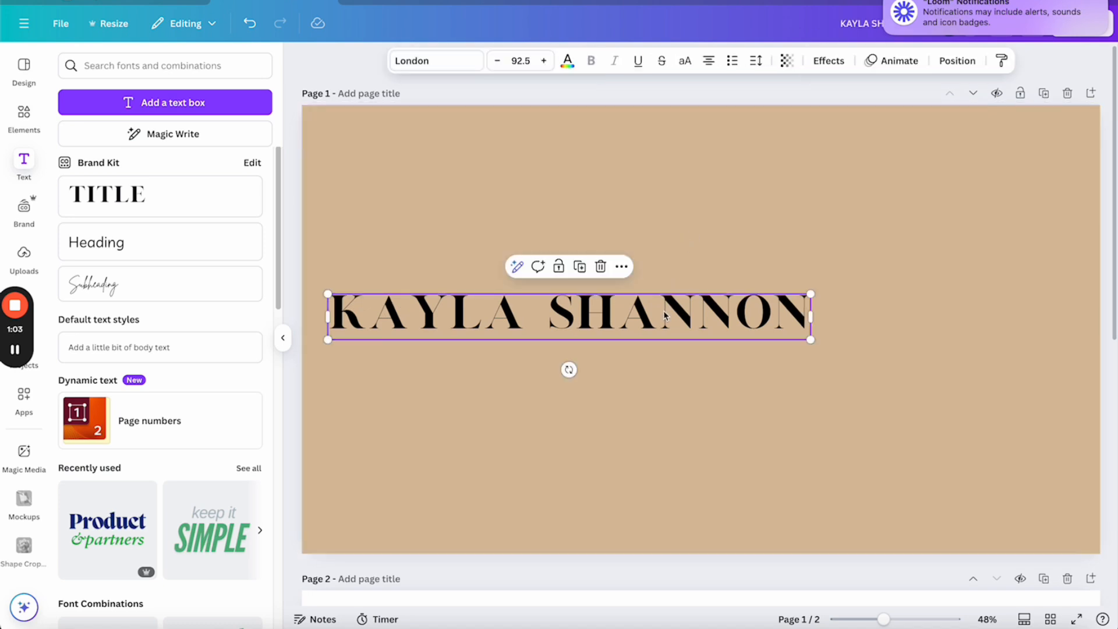
left_click_drag(665, 312, 761, 256)
Colour the name title brown, enlarge it to size 117 and centre it on the page
double_click(719, 259)
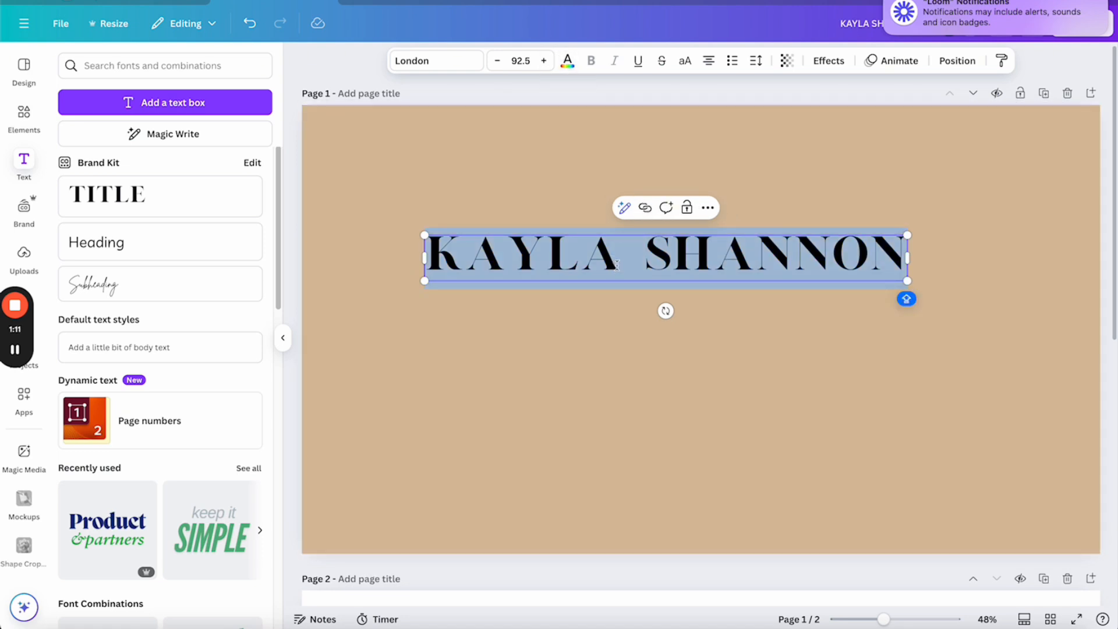
left_click(567, 60)
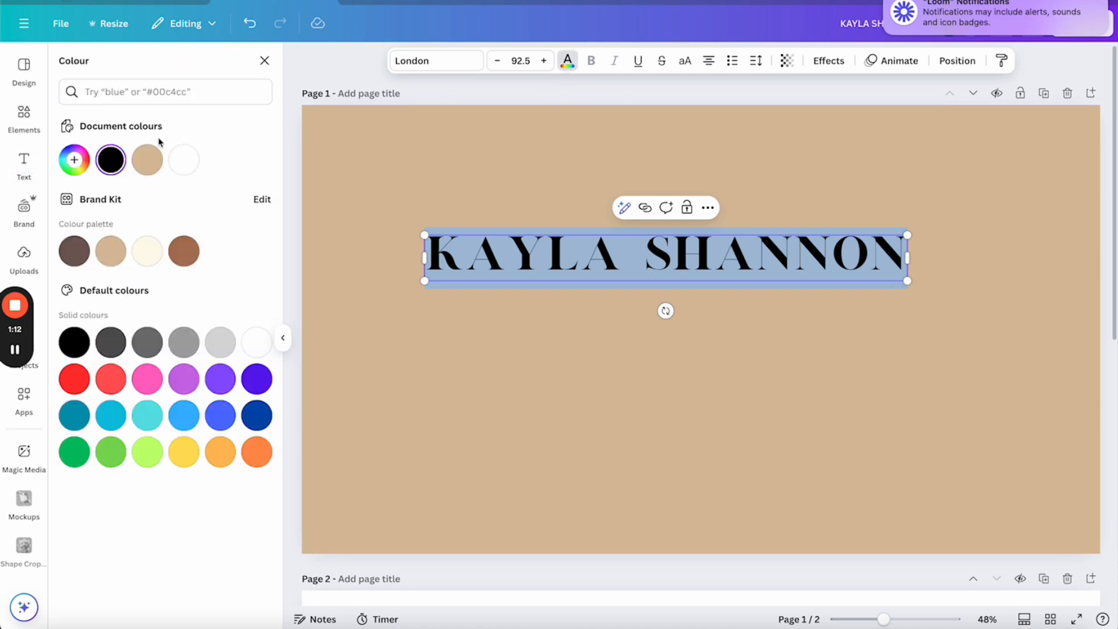
left_click(81, 250)
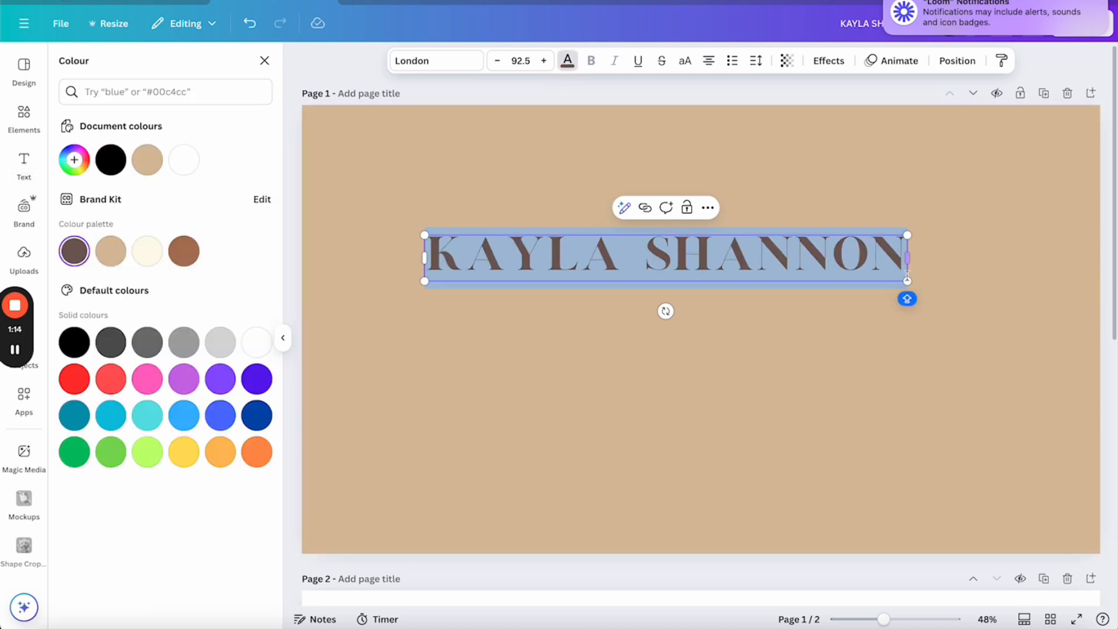
left_click_drag(907, 280, 990, 314)
left_click(768, 198)
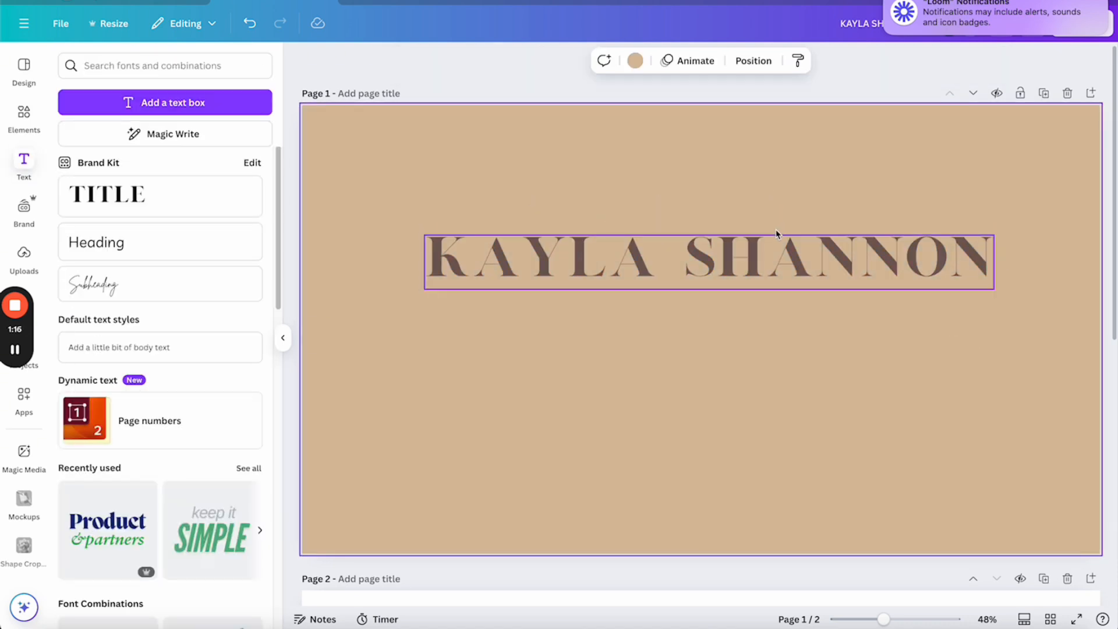
mouse_move(775, 246)
left_mouse_down()
mouse_move(775, 261)
mouse_move(750, 264)
mouse_move(770, 263)
mouse_move(766, 244)
left_mouse_up()
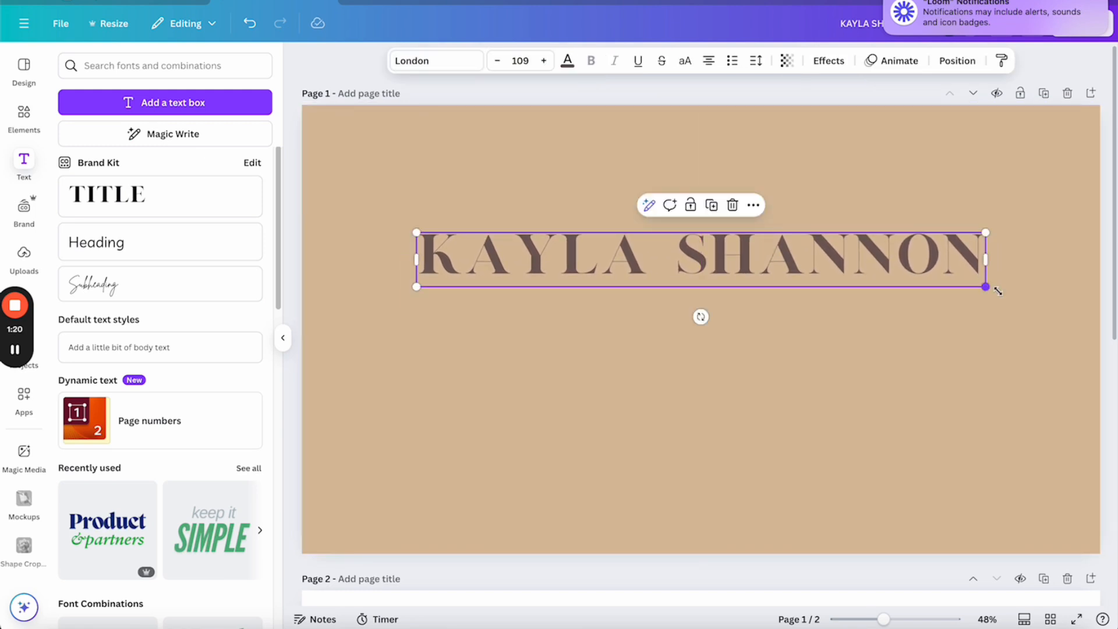
left_click_drag(998, 291, 1028, 292)
left_click_drag(811, 254, 789, 254)
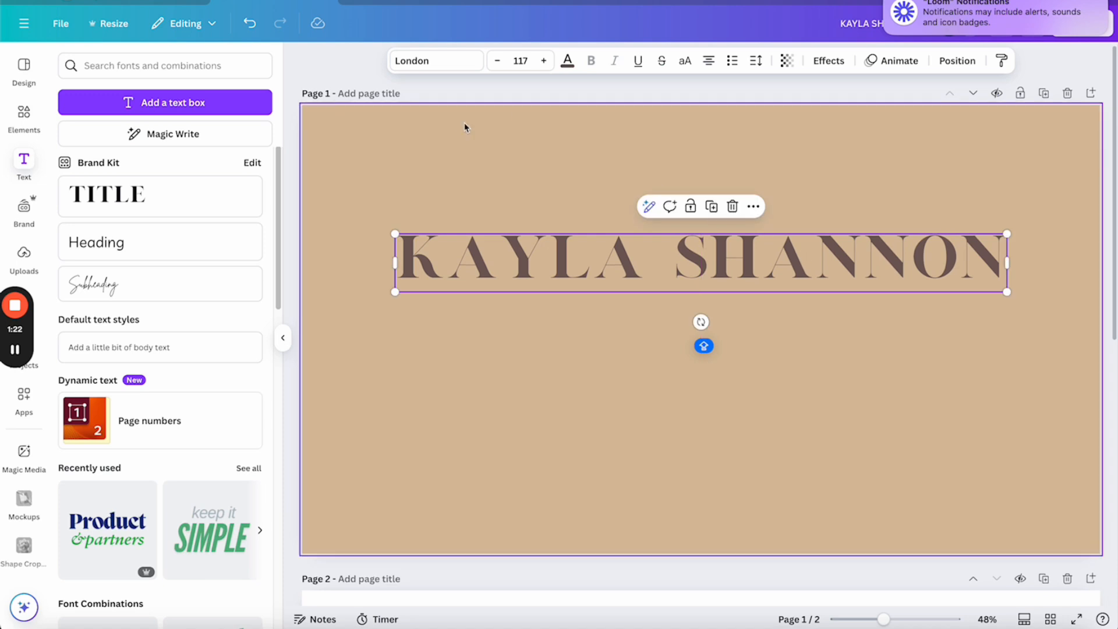
Add a second text box with the creator's name and set it in the Brittany font
left_click(163, 103)
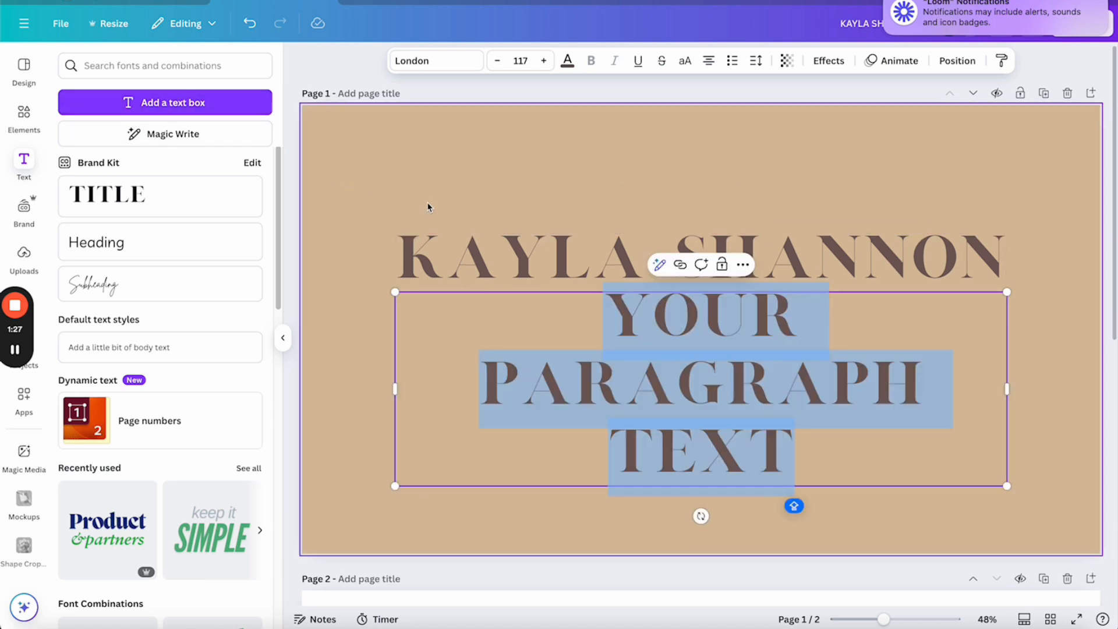
key("BackSpace")
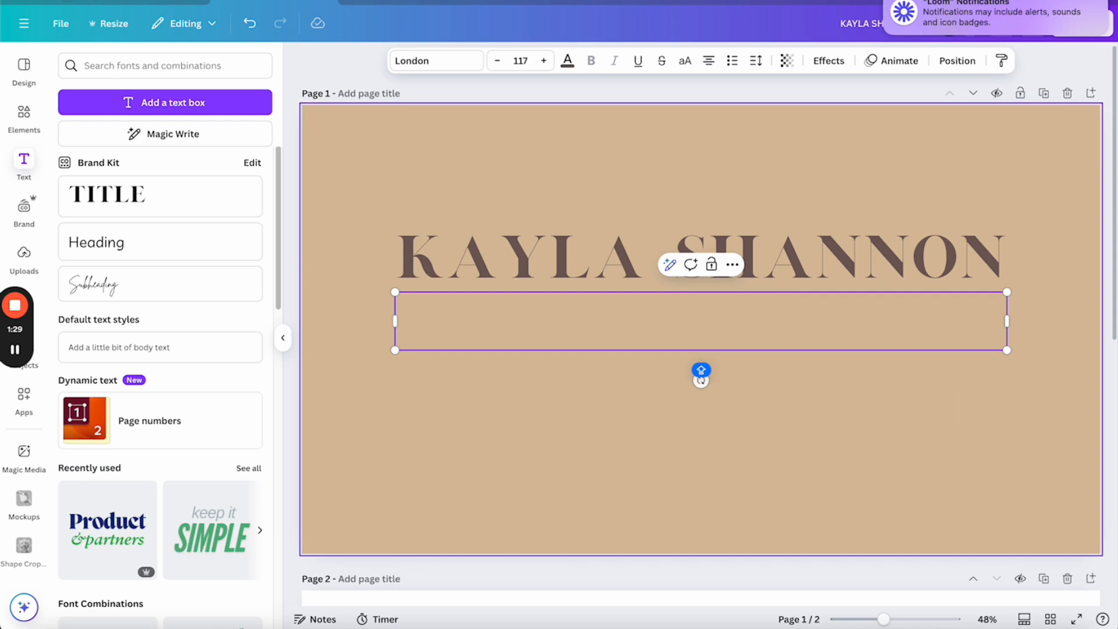
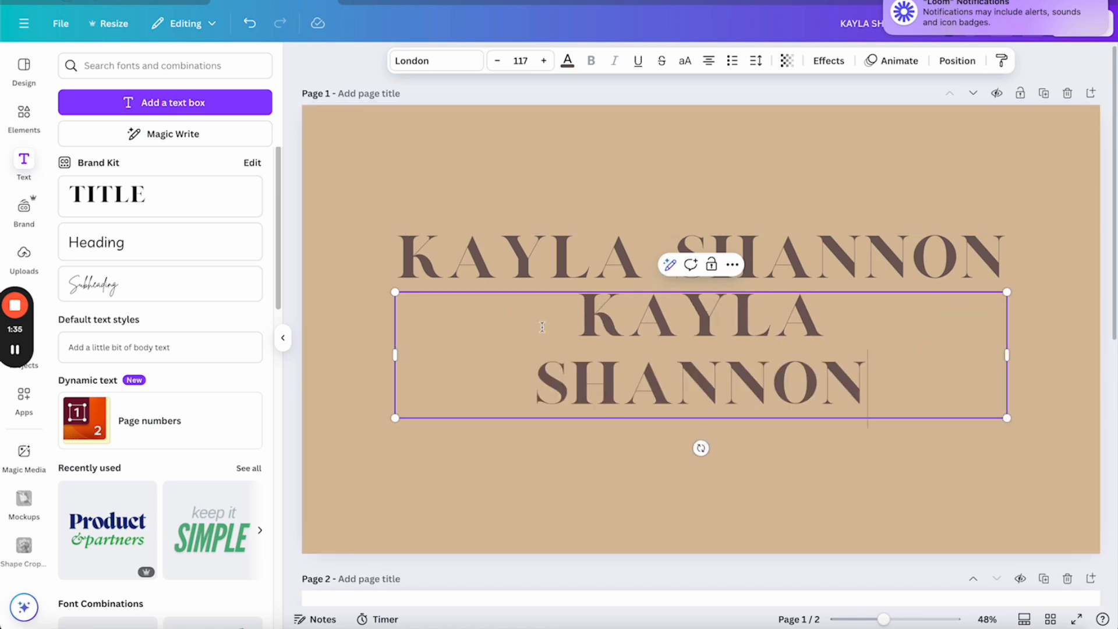
left_click_drag(553, 318, 790, 364)
left_click(443, 61)
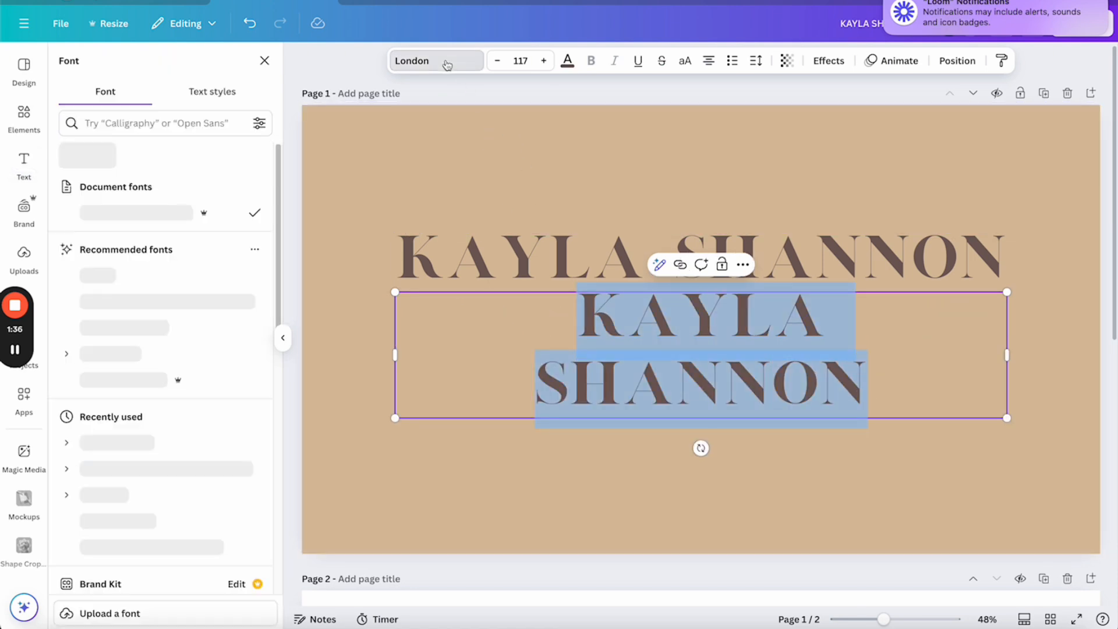
left_click(197, 125)
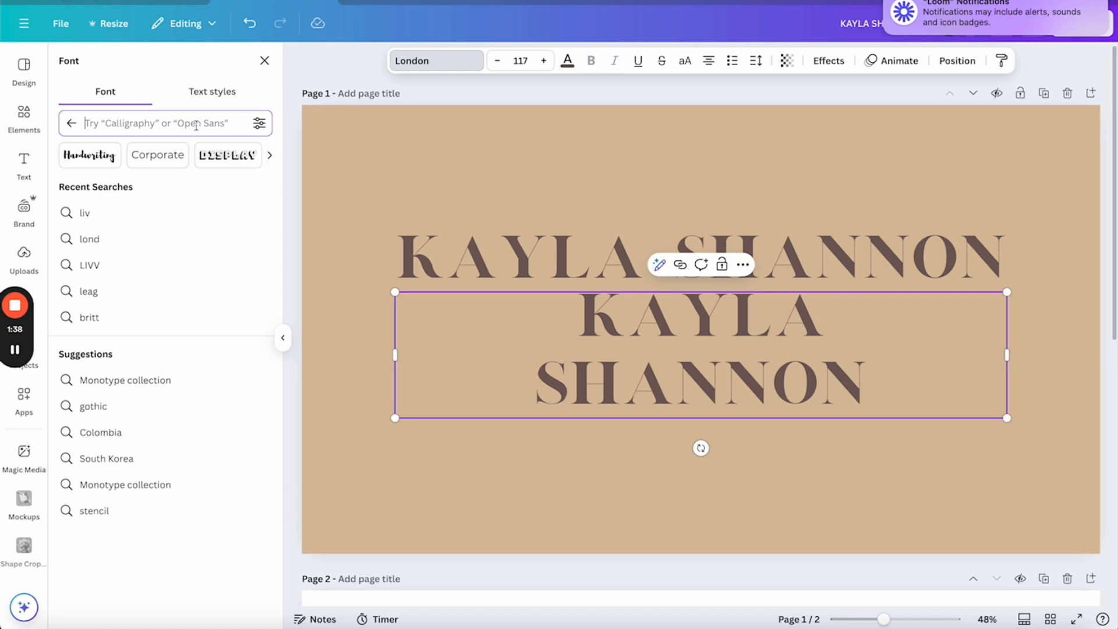
type("britt")
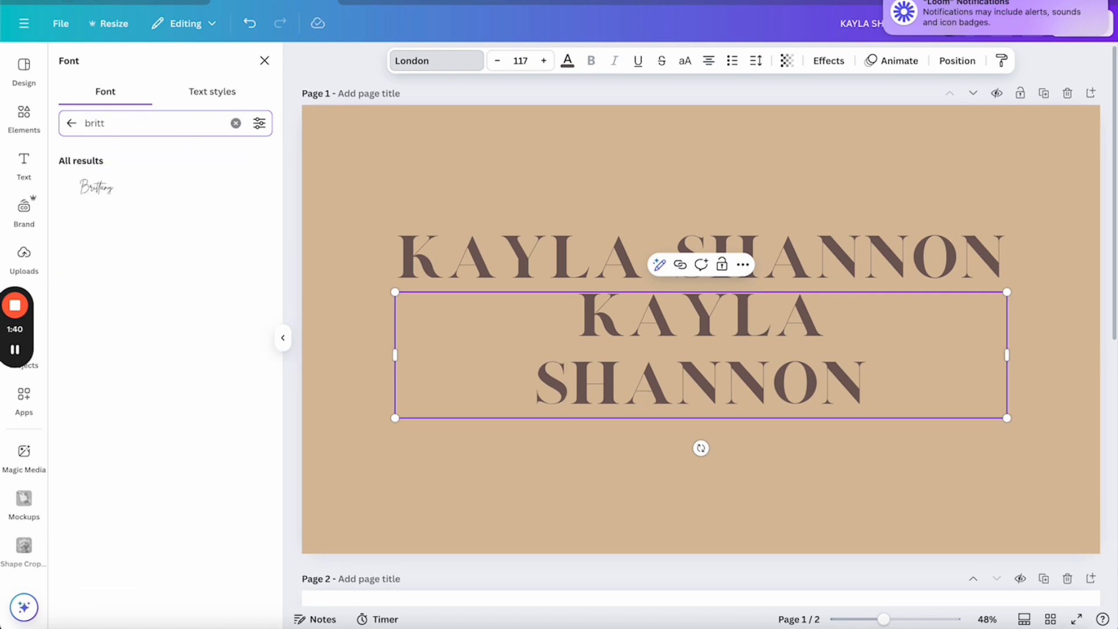
left_click(156, 189)
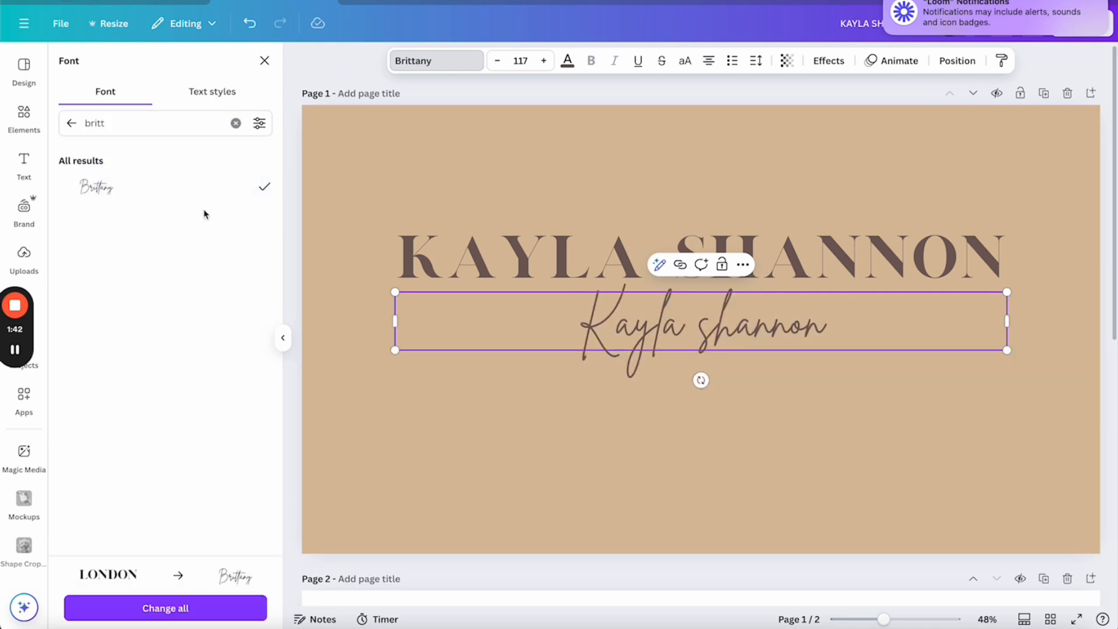
Raise the Brittany script name to size 256 and move it up over the title
left_click_drag(396, 350, 221, 457)
left_click(570, 343)
left_click_drag(581, 341, 569, 339)
double_click(642, 339)
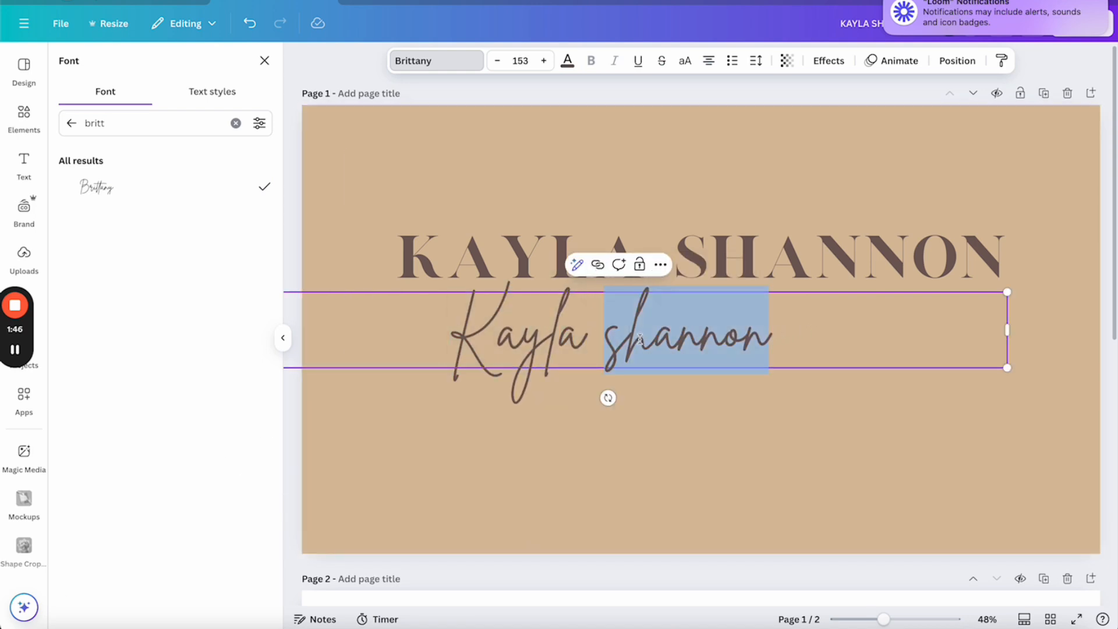
left_click(641, 339)
left_click_drag(778, 330, 415, 270)
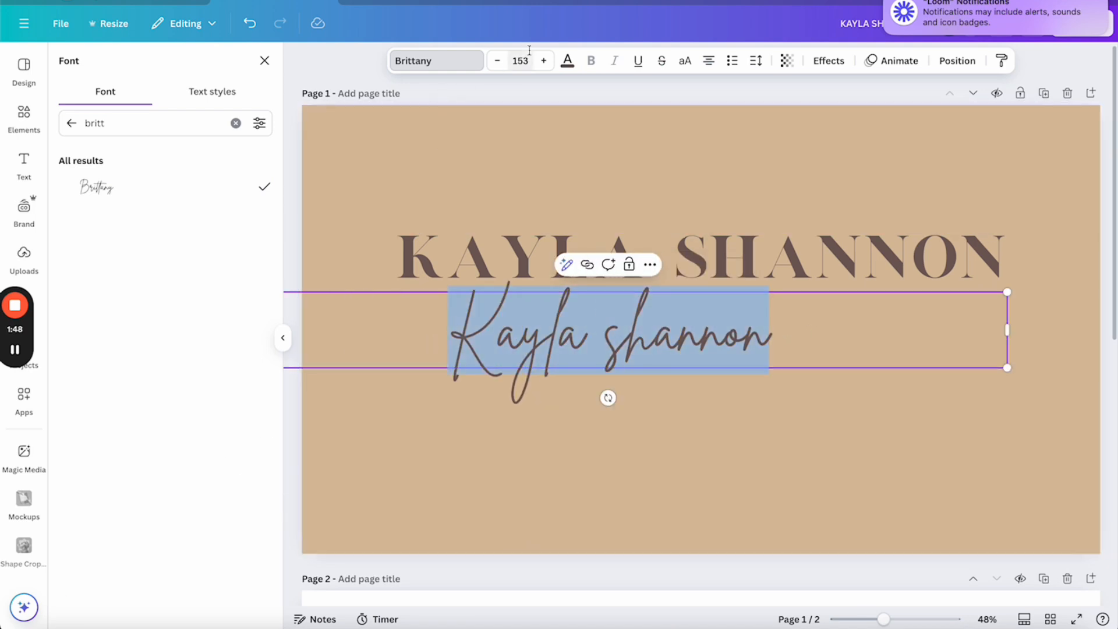
left_click(544, 61)
left_click(545, 61)
left_click(545, 61)
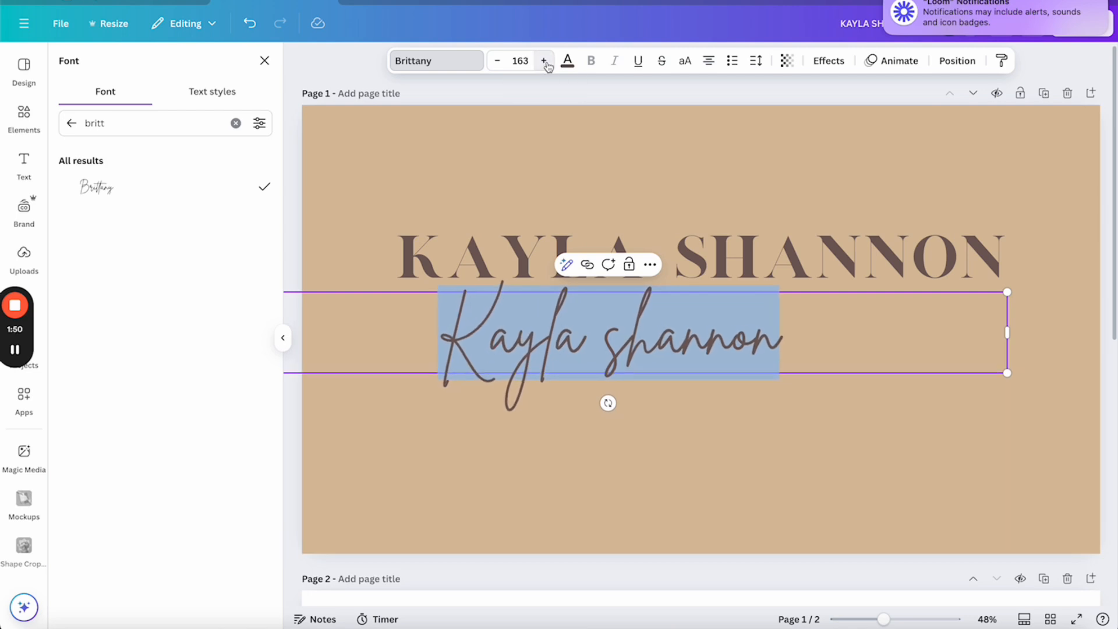
left_click(545, 61)
left_click(544, 61)
left_click(545, 61)
left_click(544, 62)
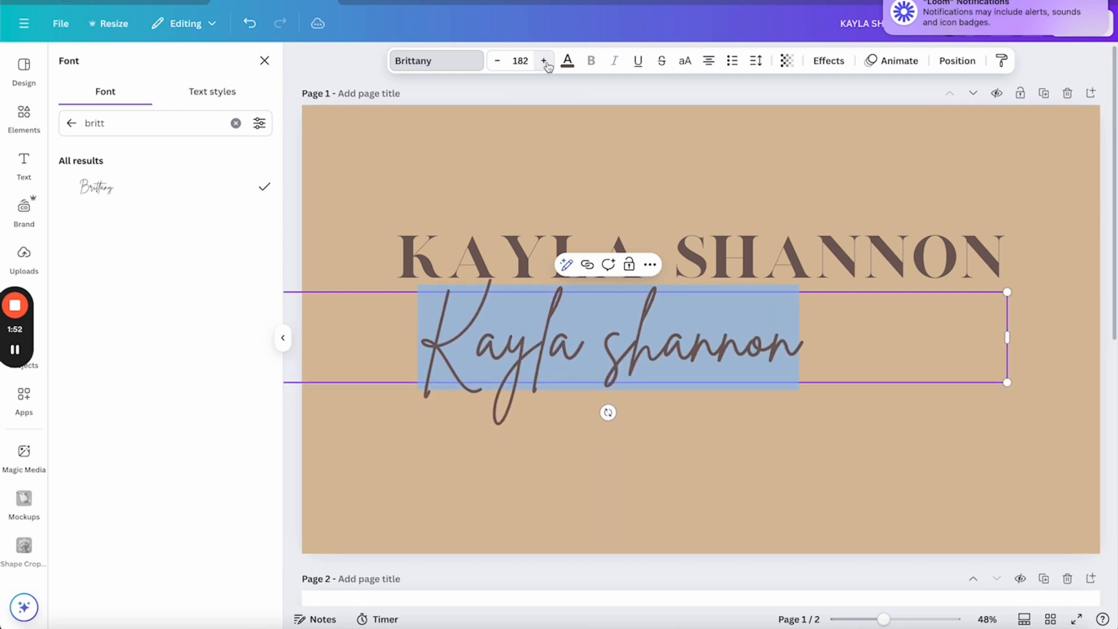
left_click(544, 61)
left_click(544, 61)
left_click(544, 62)
left_click(545, 61)
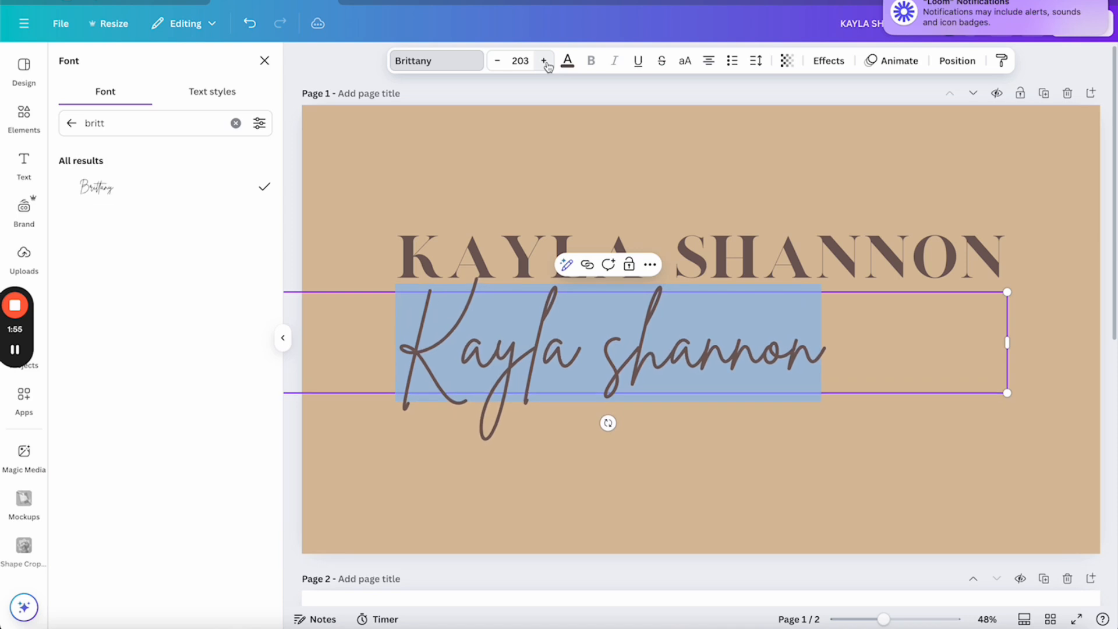
left_click(544, 61)
left_click(544, 61)
left_click(545, 61)
left_click(544, 61)
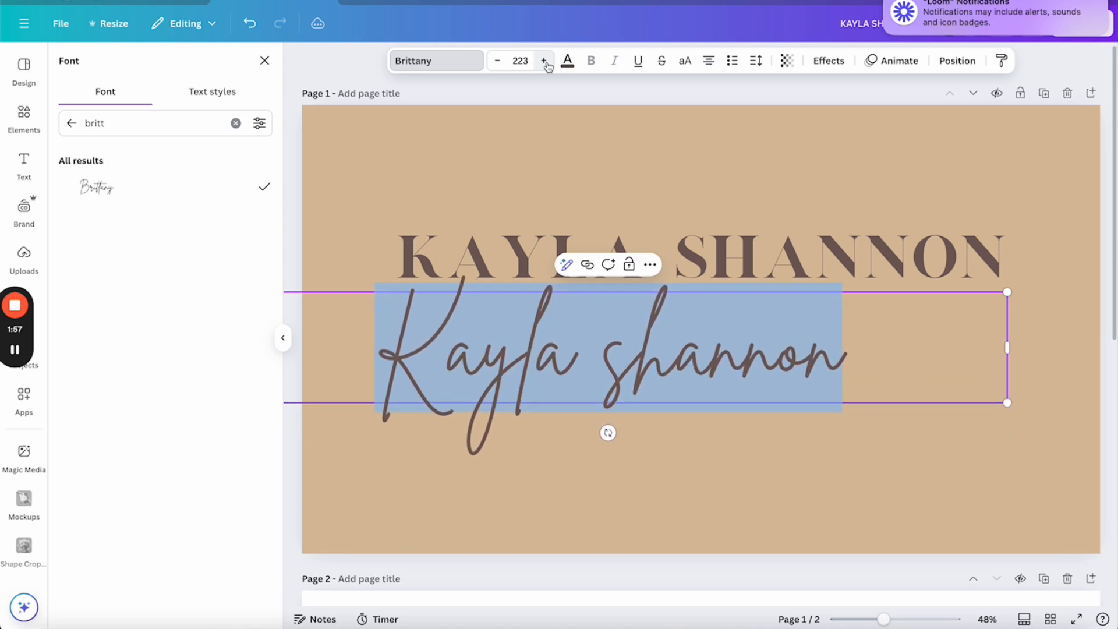
left_click(544, 61)
left_click(545, 62)
left_click(544, 61)
left_click(544, 61)
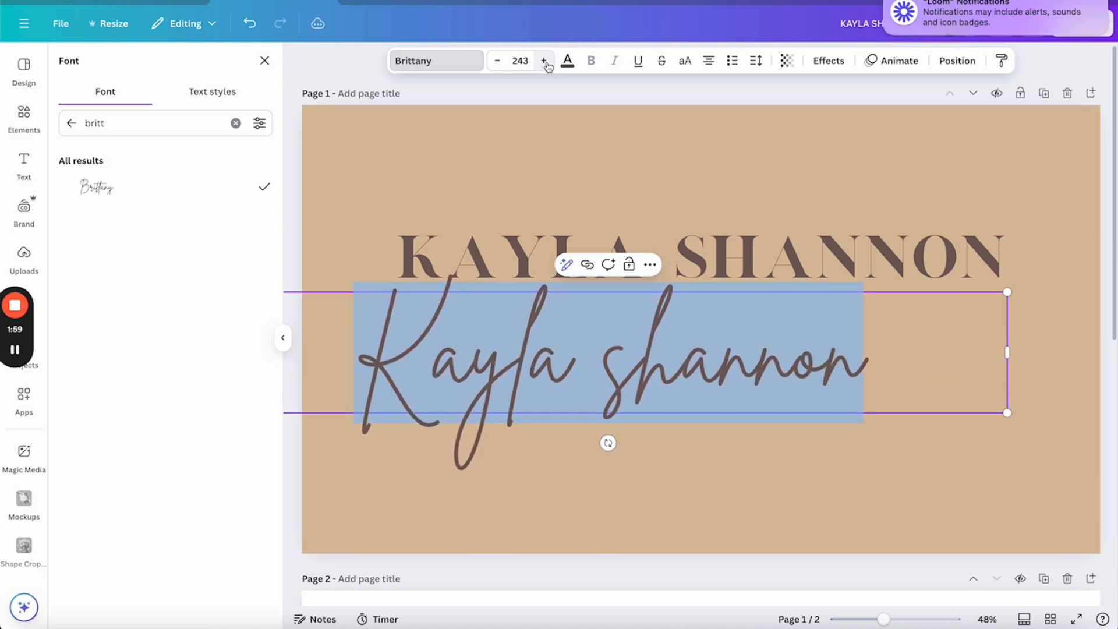
left_click(544, 61)
left_click(545, 62)
left_click(545, 61)
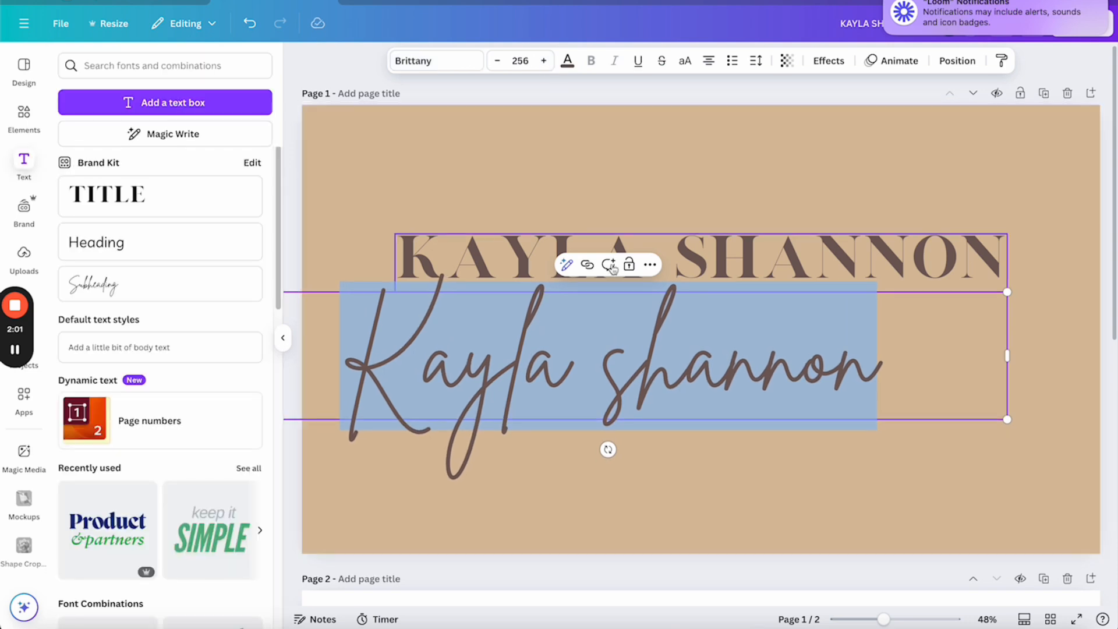
left_click(610, 187)
left_click_drag(654, 346, 733, 317)
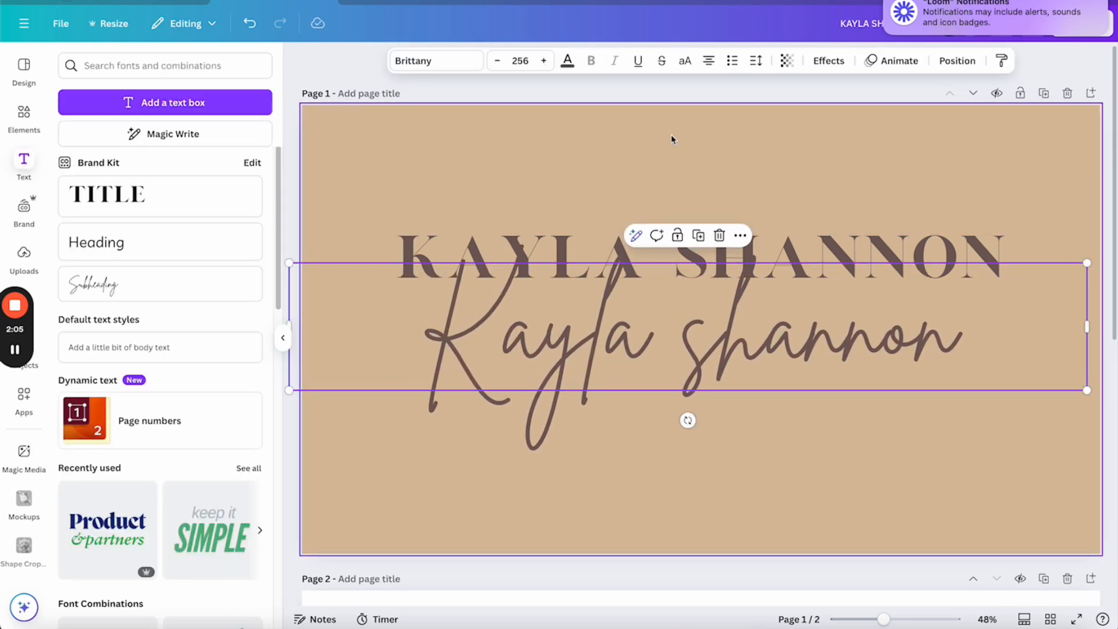
left_click(815, 62)
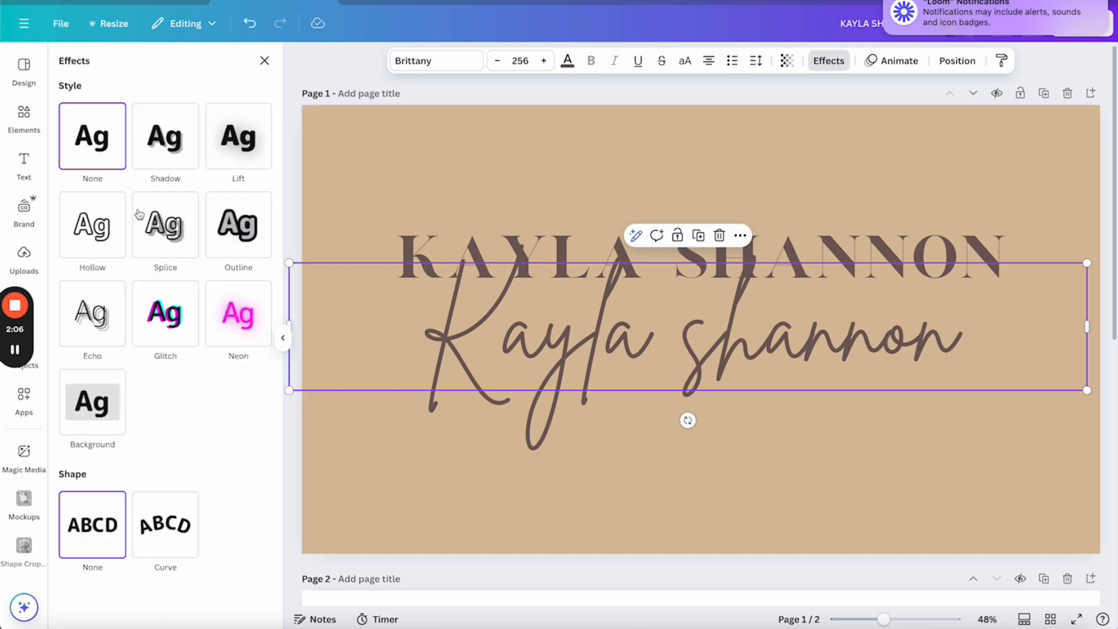
Apply the Neon effect to the script name and colour it cream
left_click(238, 312)
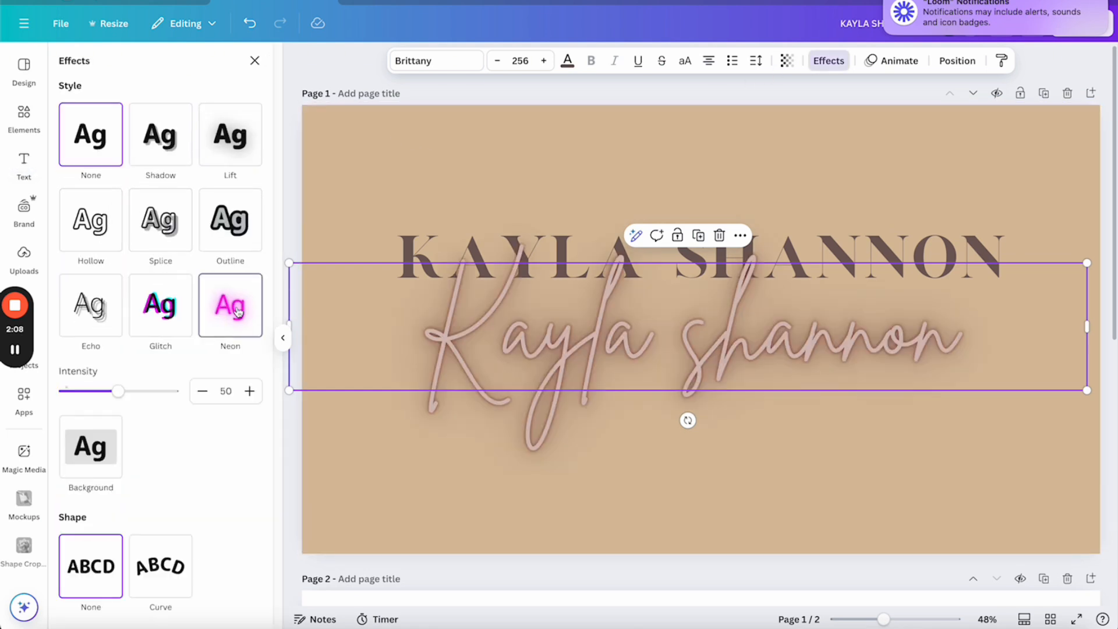
left_click(567, 60)
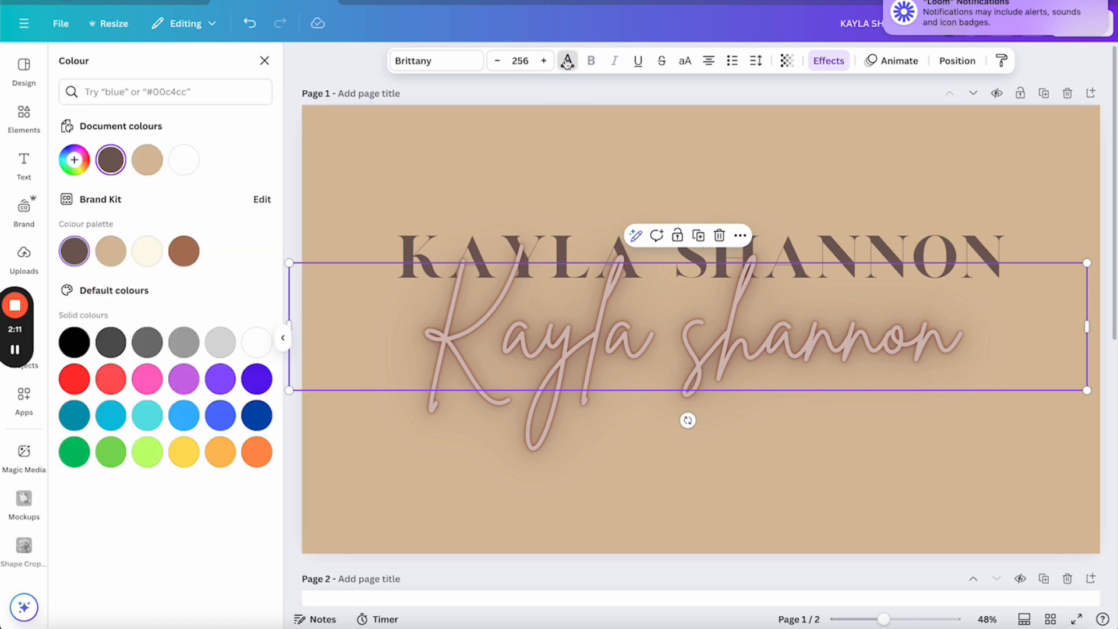
left_click(147, 251)
left_click(648, 347)
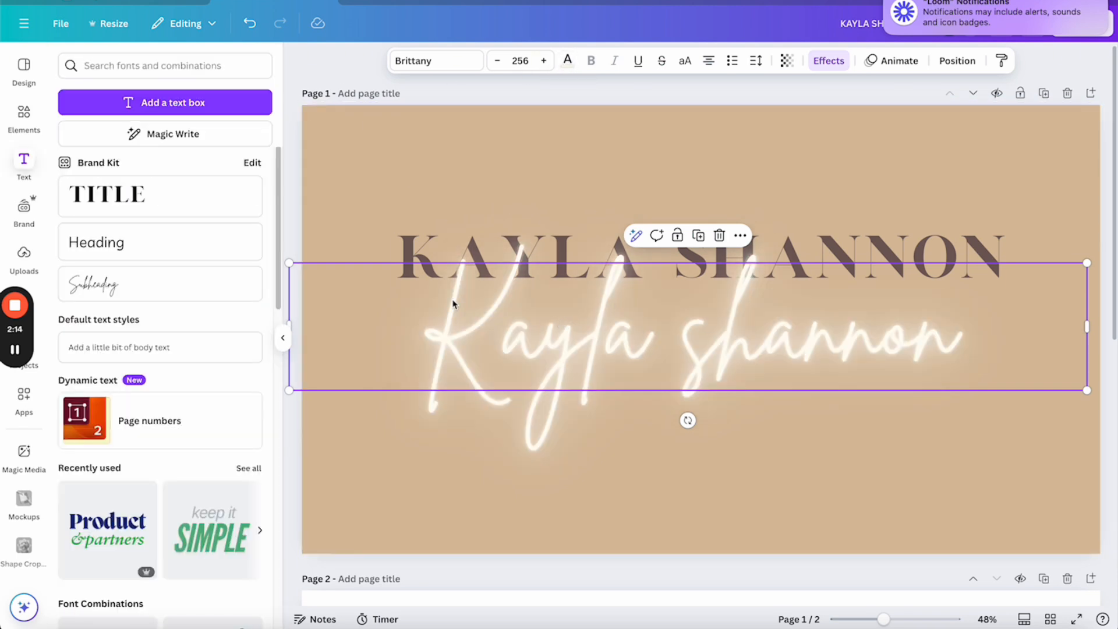
Enlarge the script name to size 312, then slightly enlarge and reposition the serif title
left_click_drag(289, 263, 136, 235)
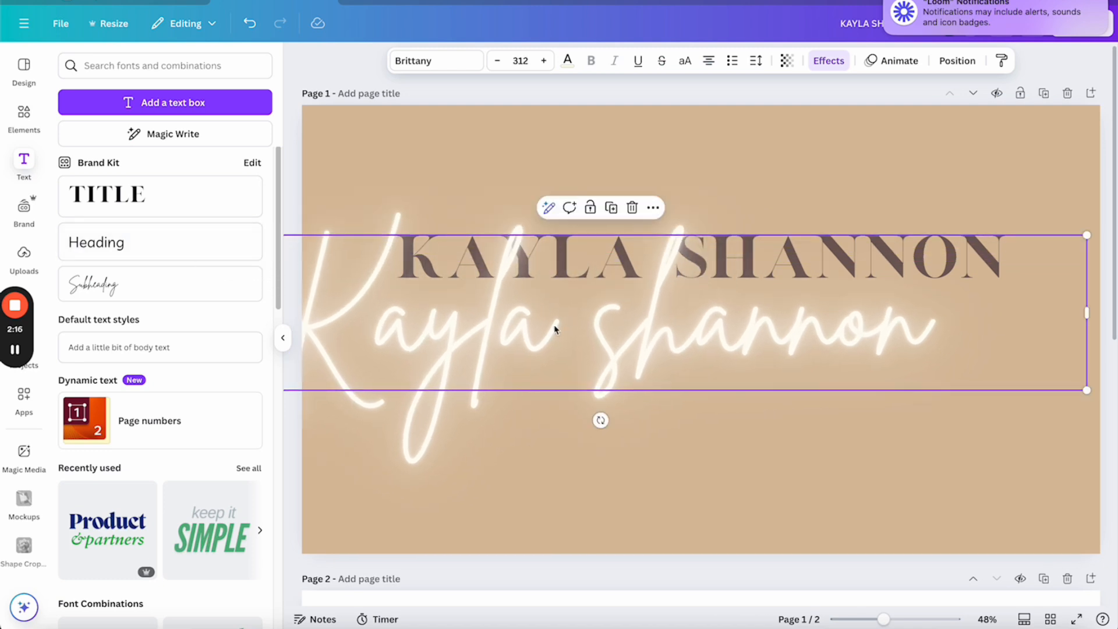
left_click_drag(554, 329, 711, 367)
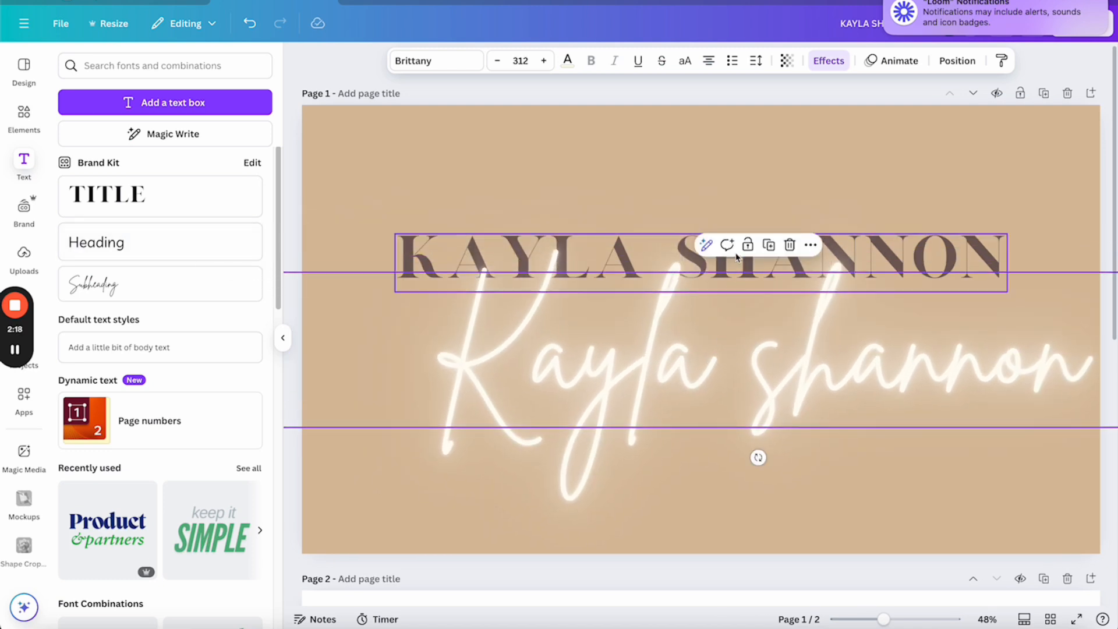
left_click(630, 245)
left_click_drag(395, 233, 314, 226)
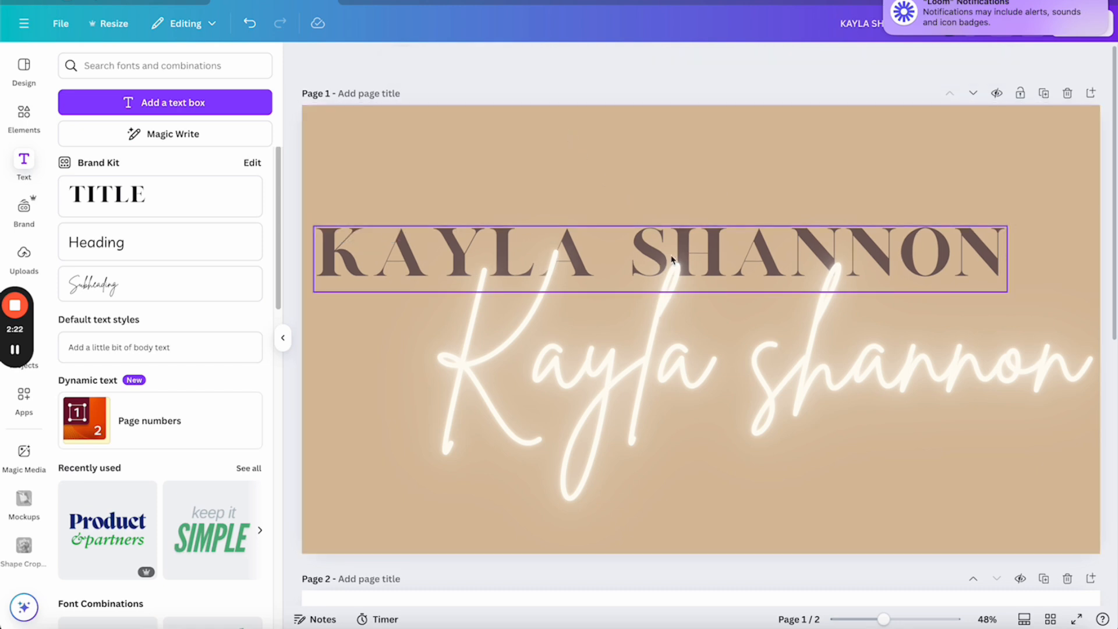
left_click_drag(670, 248, 710, 242)
Capitalise the S in Shannon and centre the neon script across the title
left_click(702, 372)
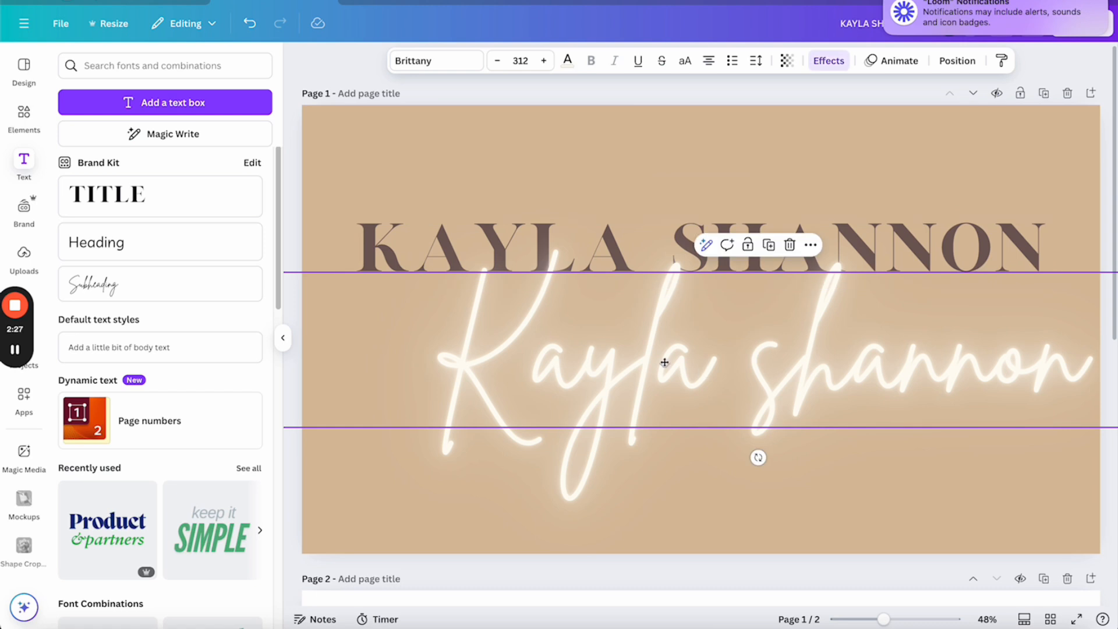
left_click_drag(701, 372, 642, 348)
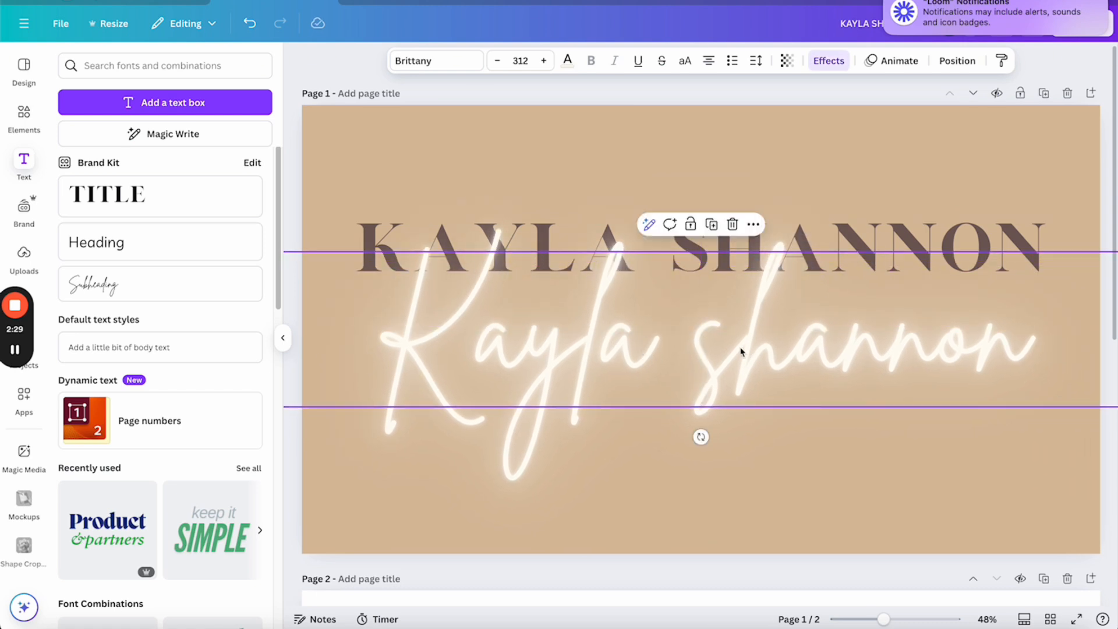
key("BackSpace")
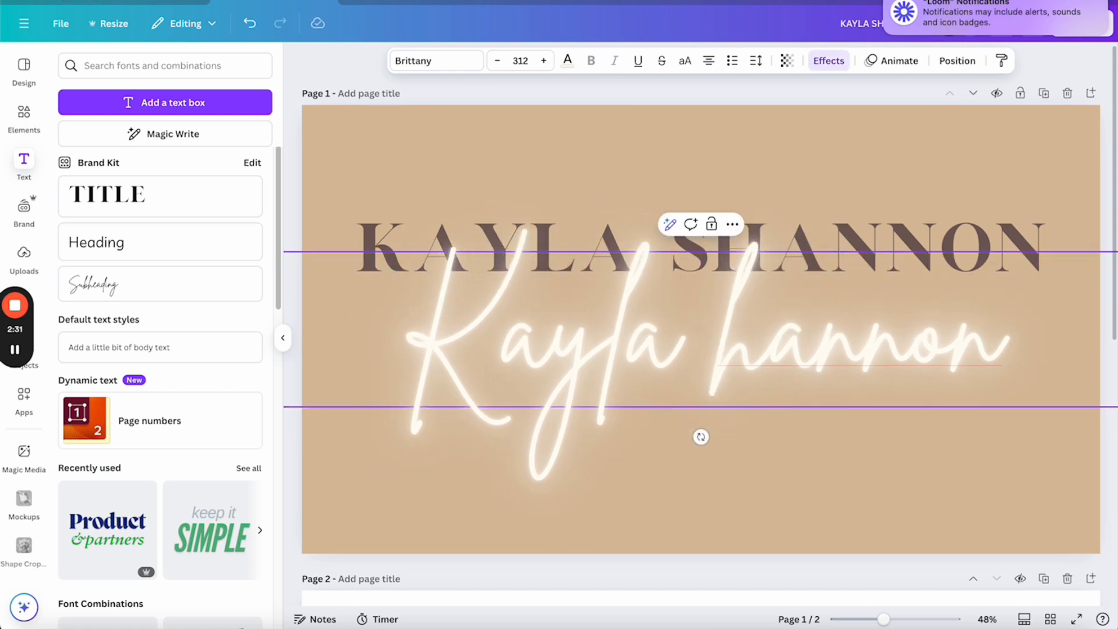
type("S")
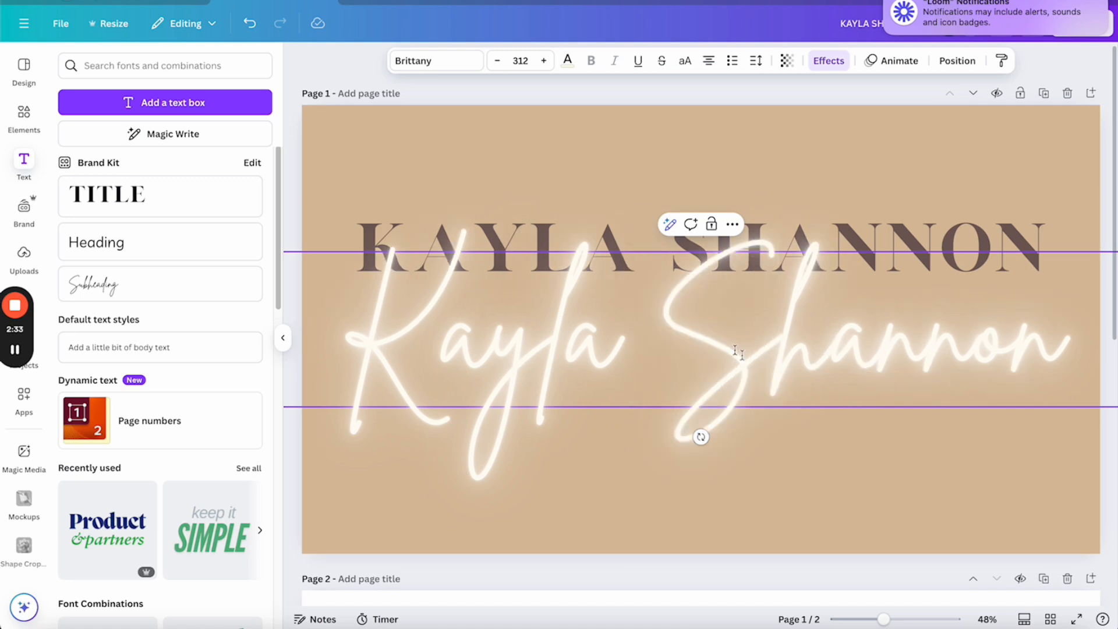
key("Escape")
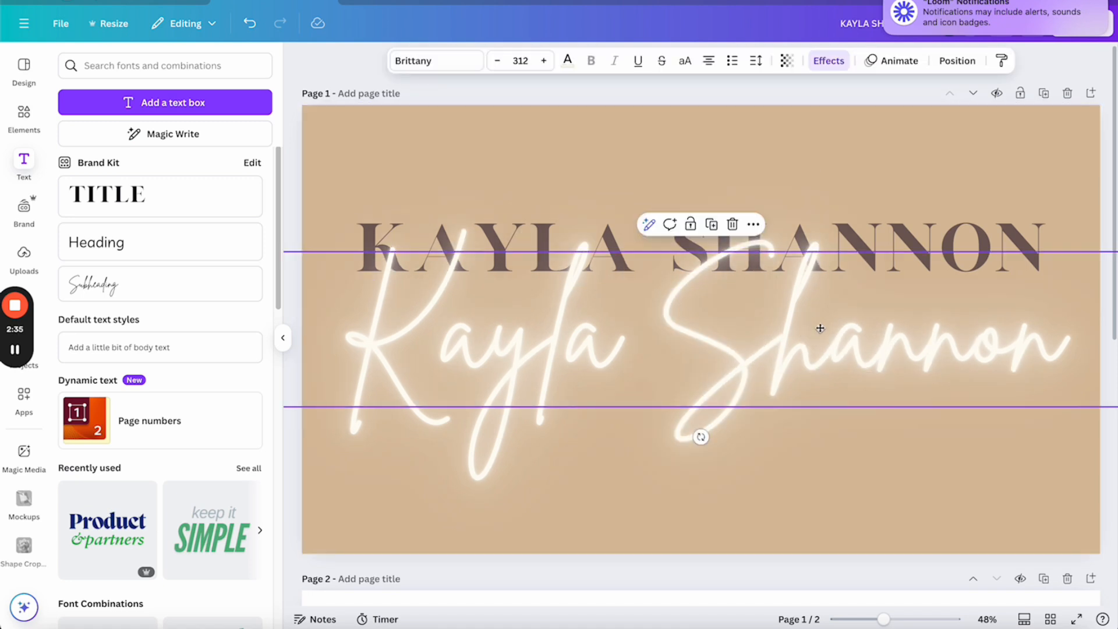
mouse_move(820, 328)
left_mouse_down()
mouse_move(831, 315)
mouse_move(812, 352)
mouse_move(835, 327)
mouse_move(803, 306)
mouse_move(814, 317)
mouse_move(800, 328)
left_mouse_up()
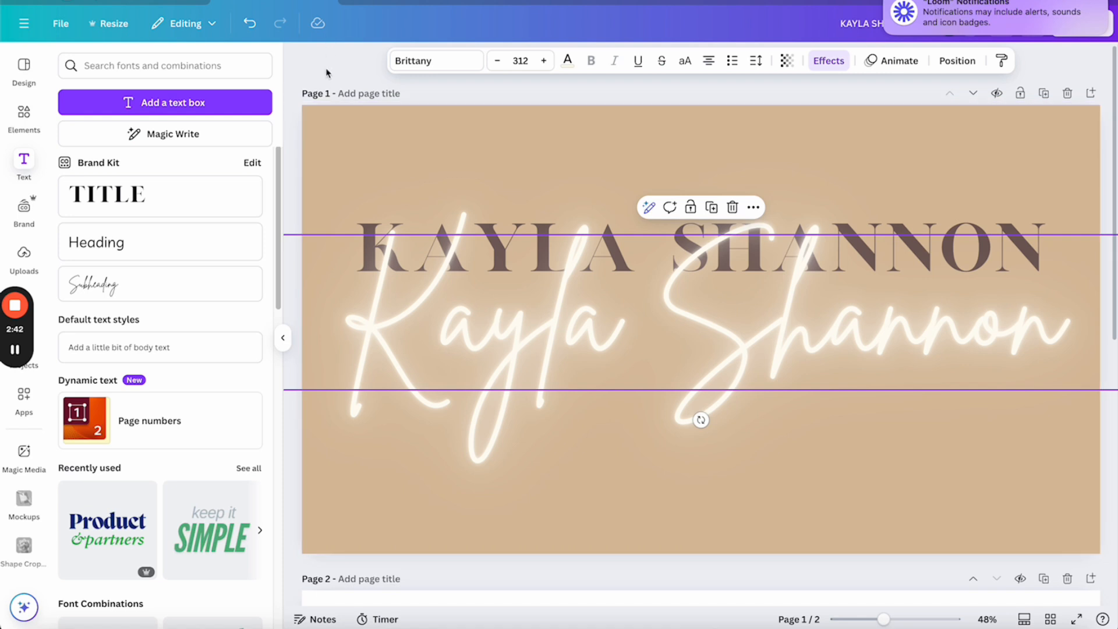
Add the red bell SUBSCRIBE graphic from an elements search, shrink it and centre it below the name
left_click(367, 162)
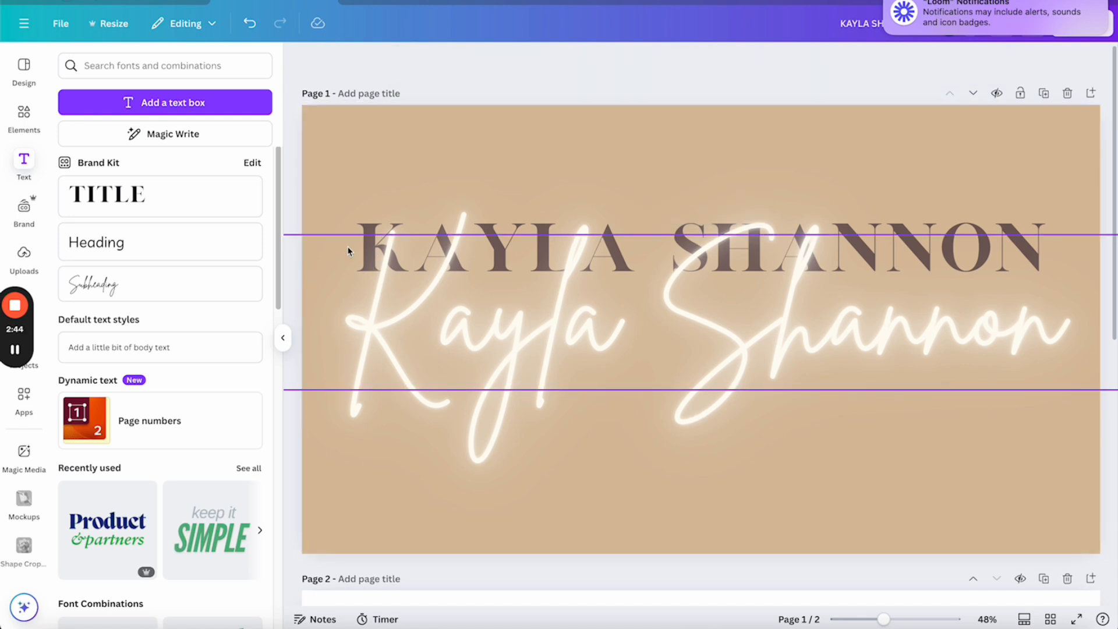
left_click(23, 116)
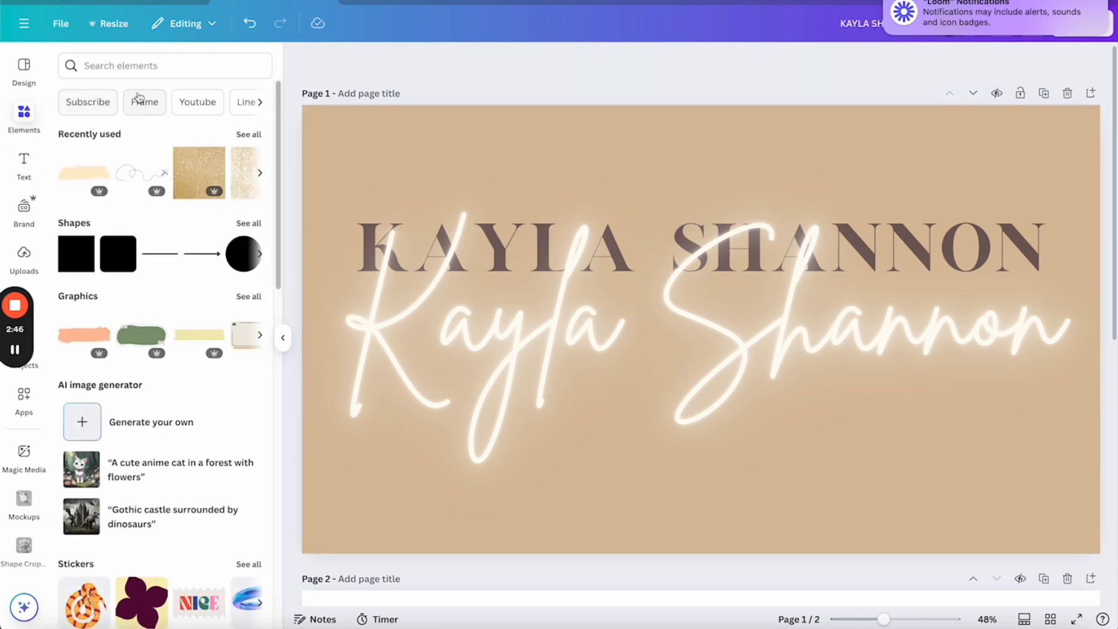
left_click(141, 65)
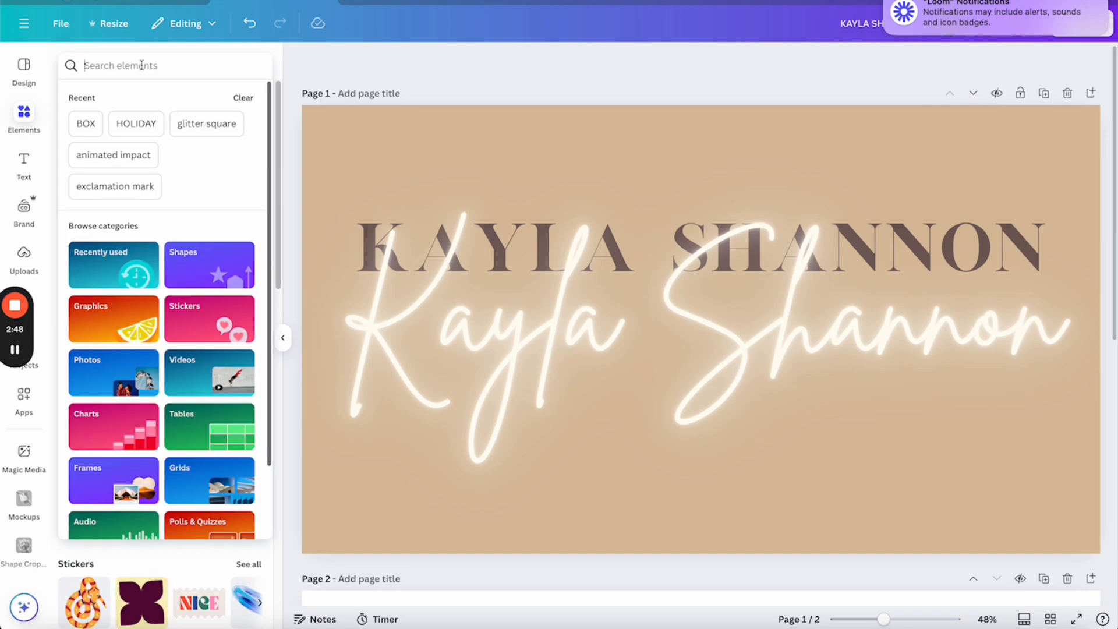
type("susbs")
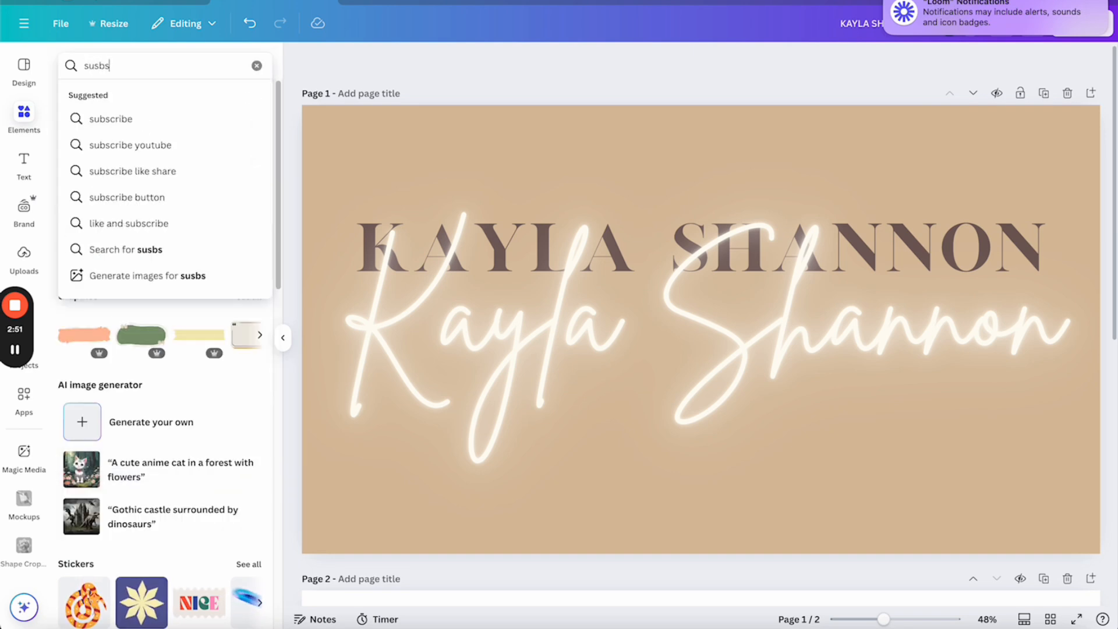
left_click(134, 118)
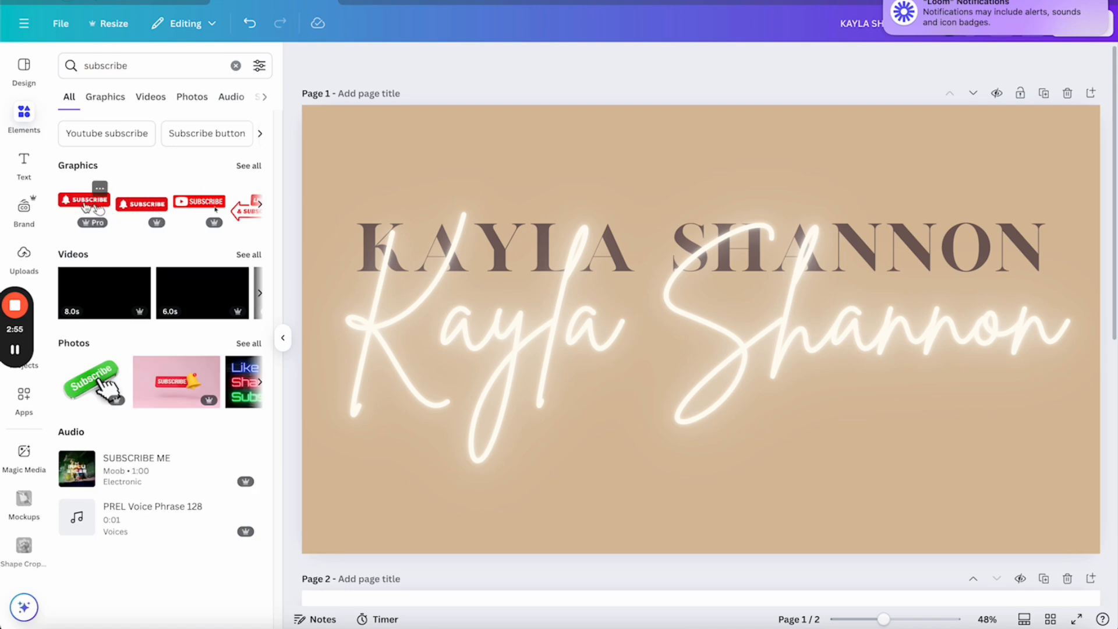
left_click(149, 208)
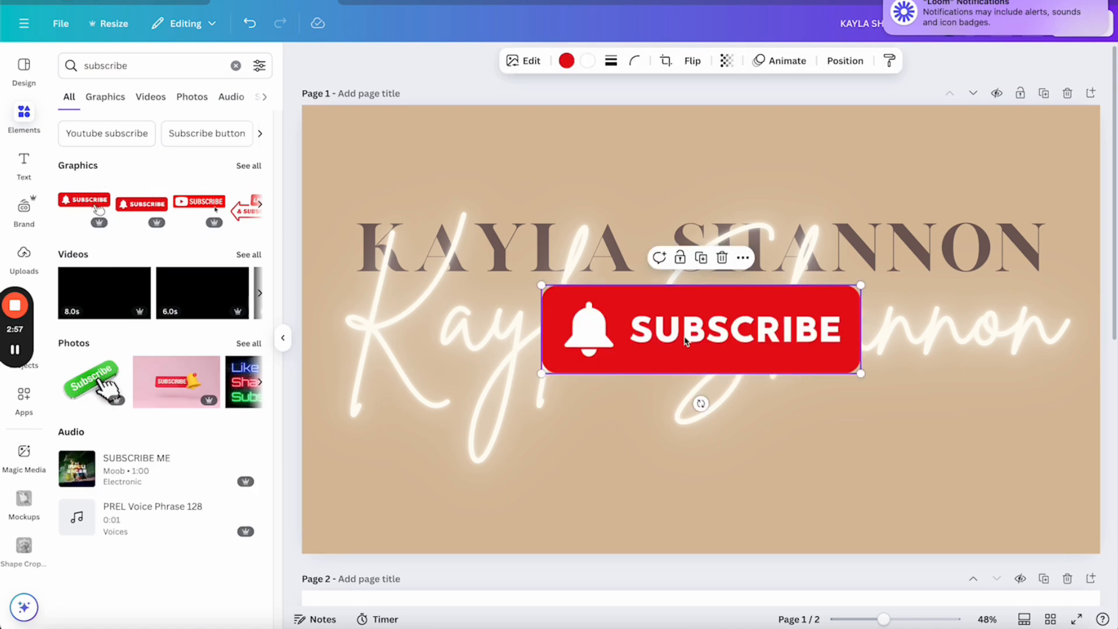
left_click_drag(601, 366, 693, 456)
left_click_drag(760, 436, 678, 473)
left_click_drag(610, 498, 644, 489)
left_click_drag(705, 471, 687, 477)
left_click(143, 69)
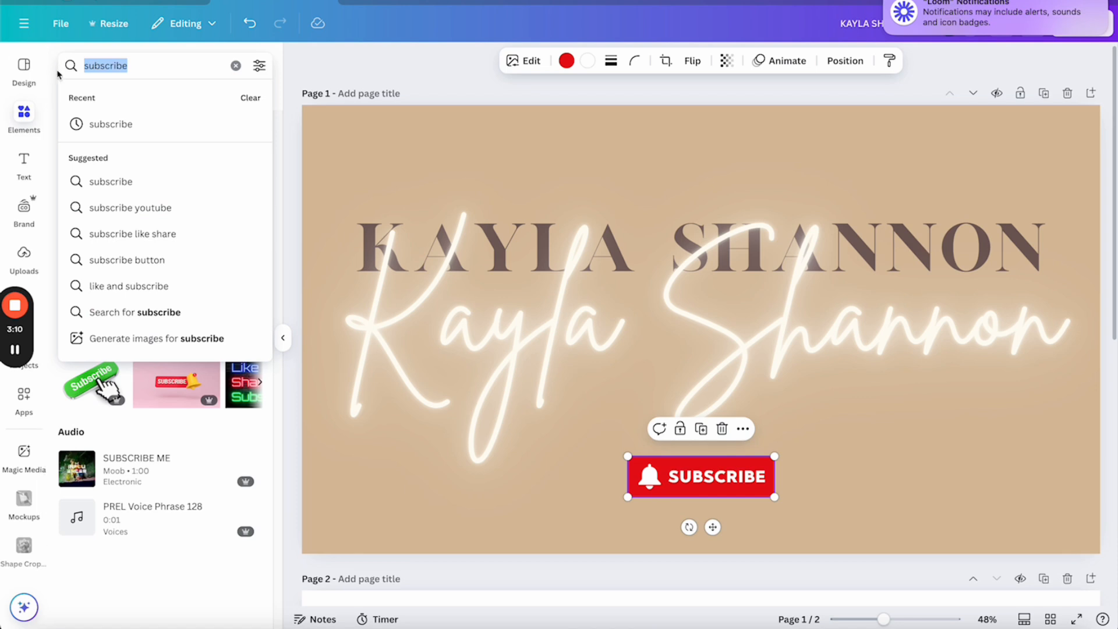
Add the pixel-art cursor from an 'animated arrow' search, shrink it and place it on the SUBSCRIBE bell
type("animated arror")
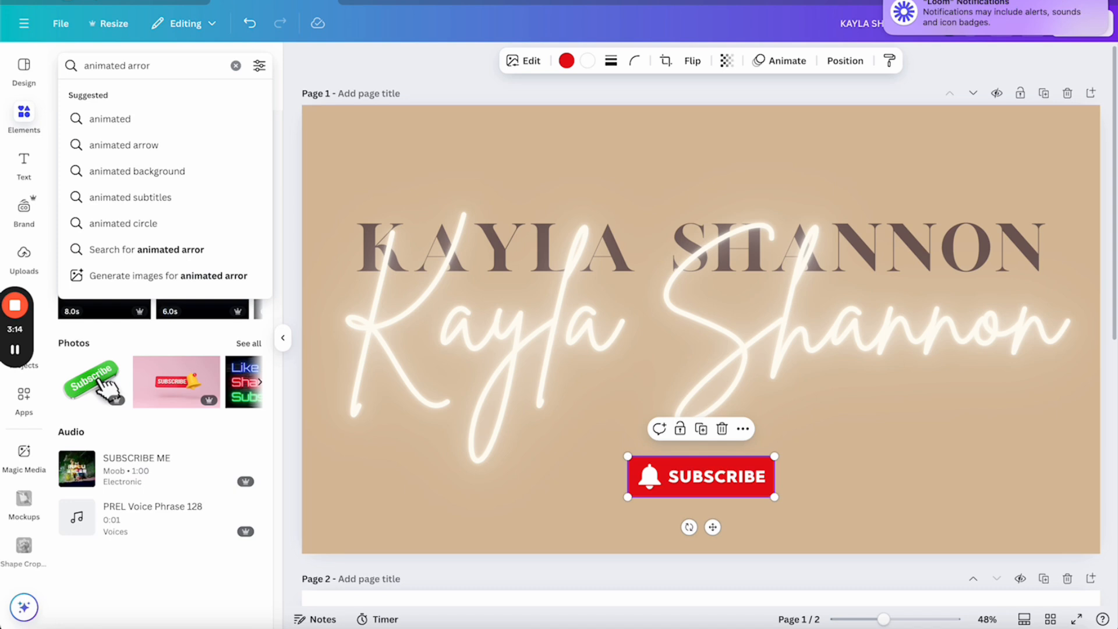
left_click(144, 146)
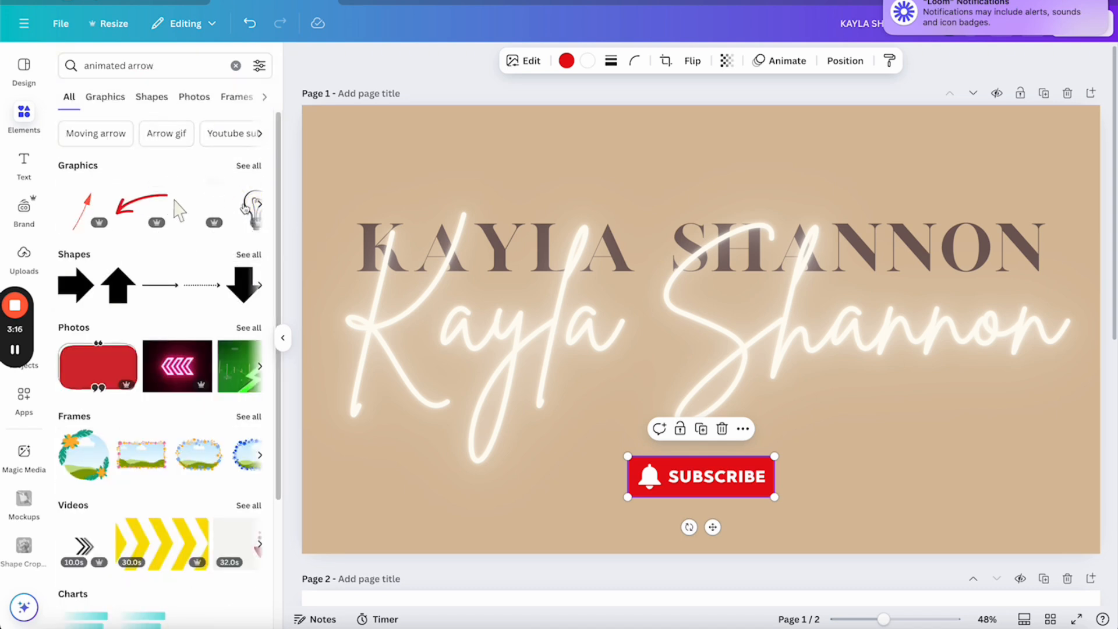
left_click(258, 207)
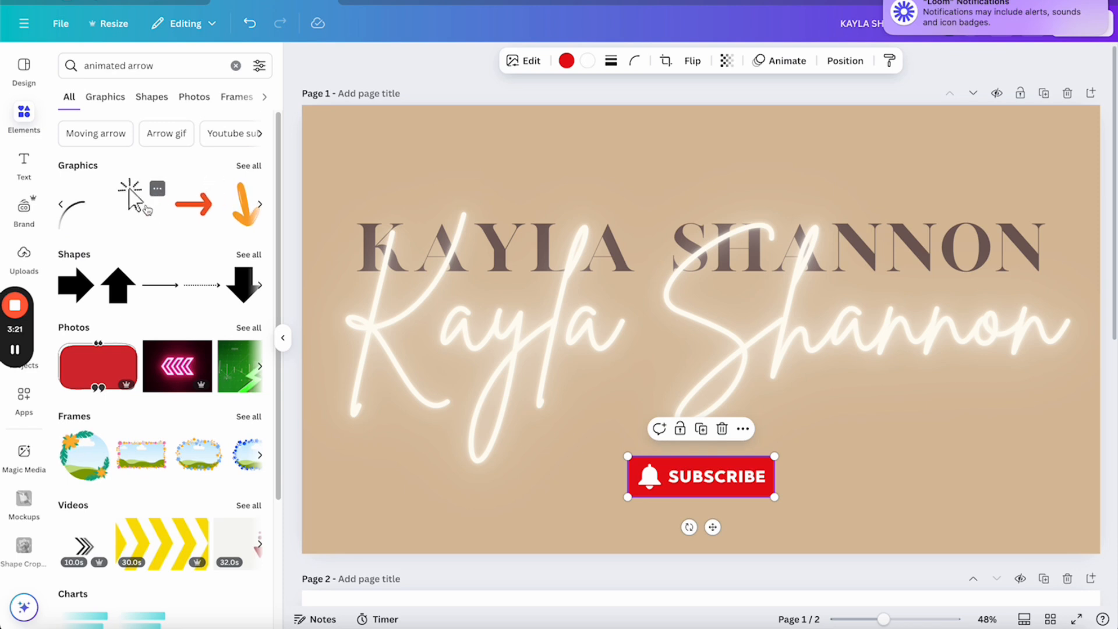
left_click(149, 209)
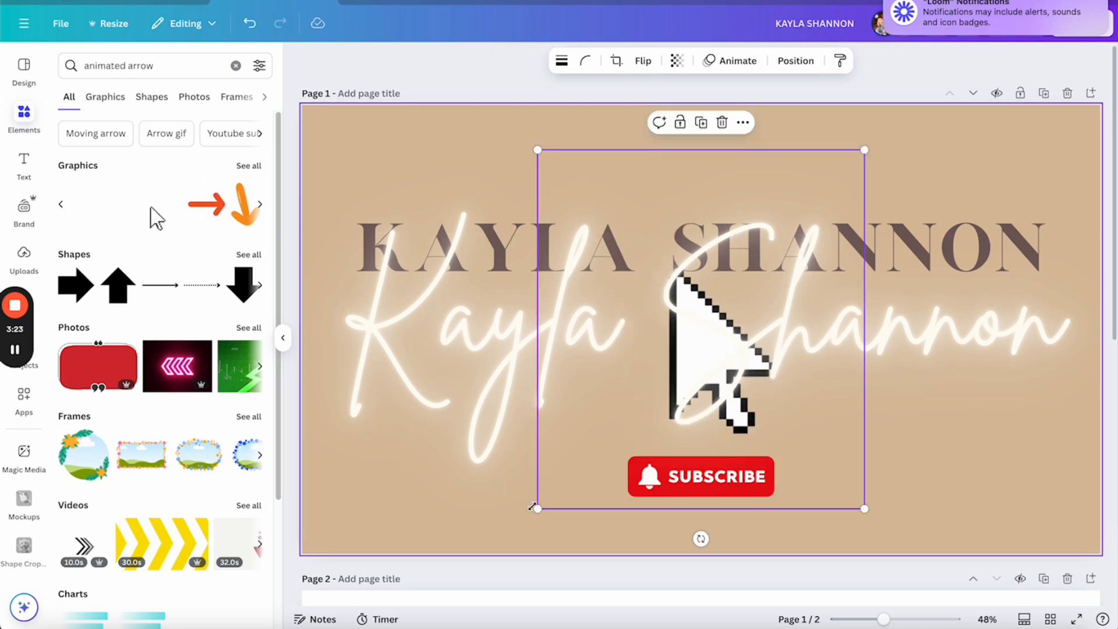
left_click_drag(537, 509, 812, 447)
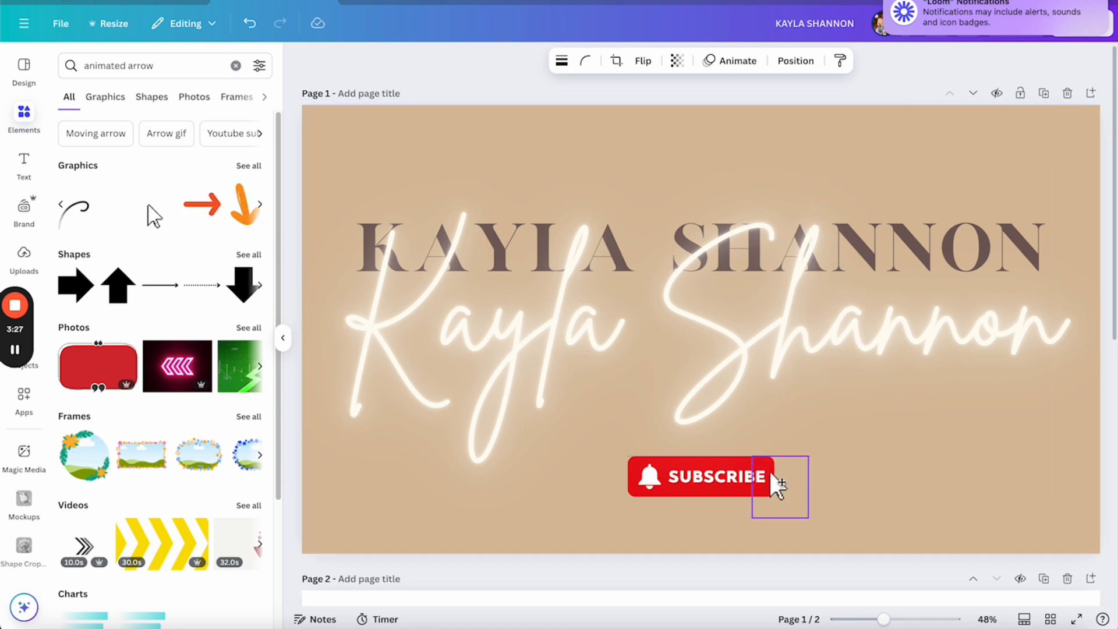
left_click_drag(759, 487, 760, 487)
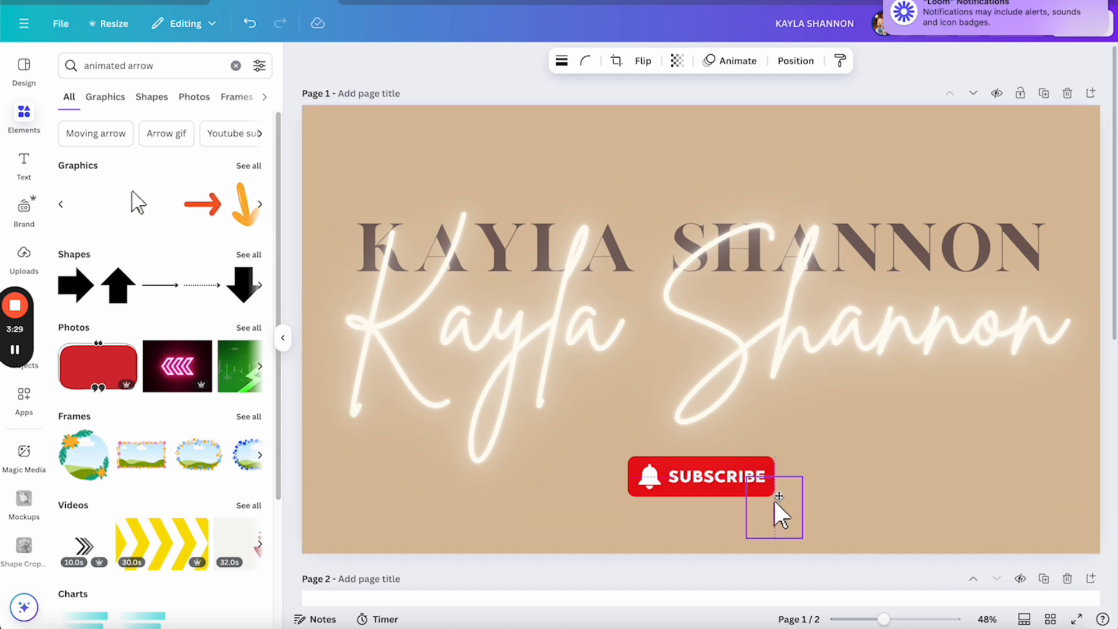
left_click(816, 450)
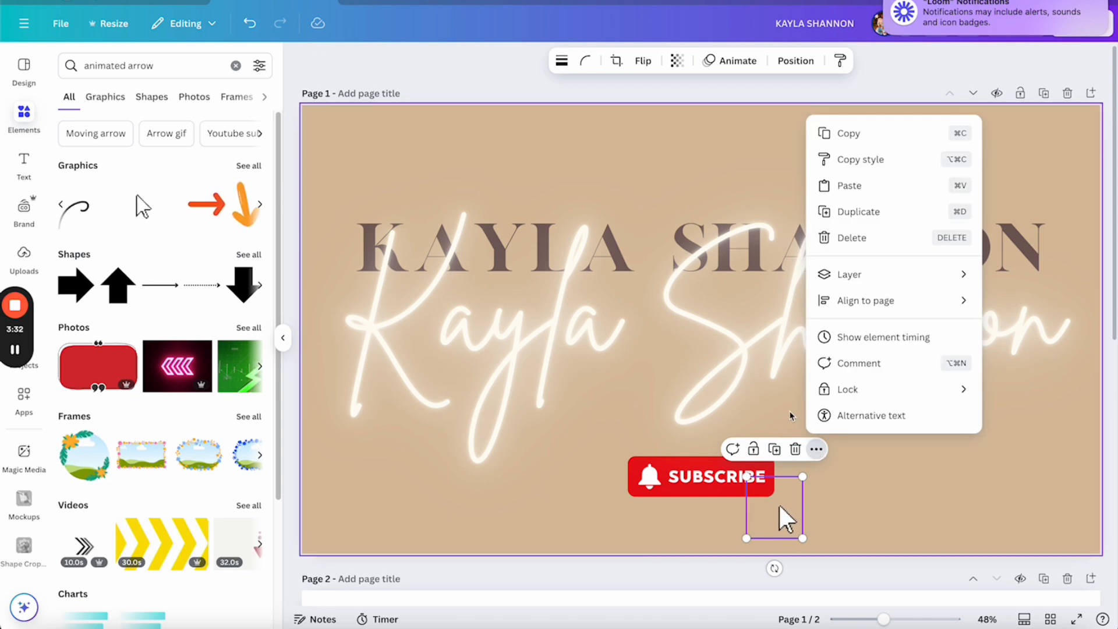
left_click(798, 424)
left_click_drag(786, 513, 670, 517)
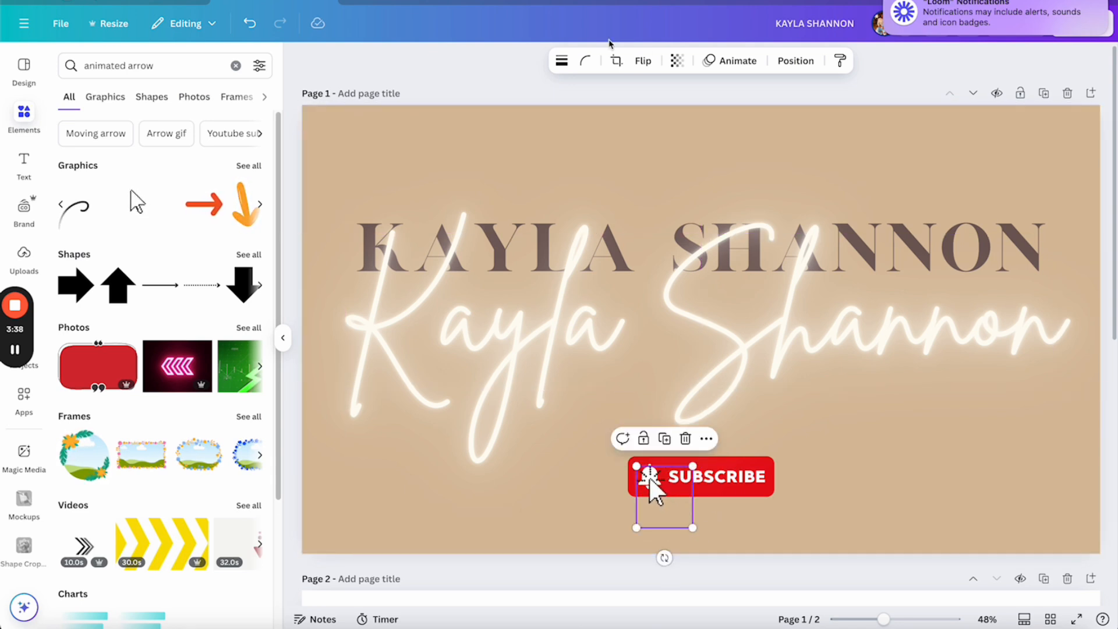
left_click(538, 117)
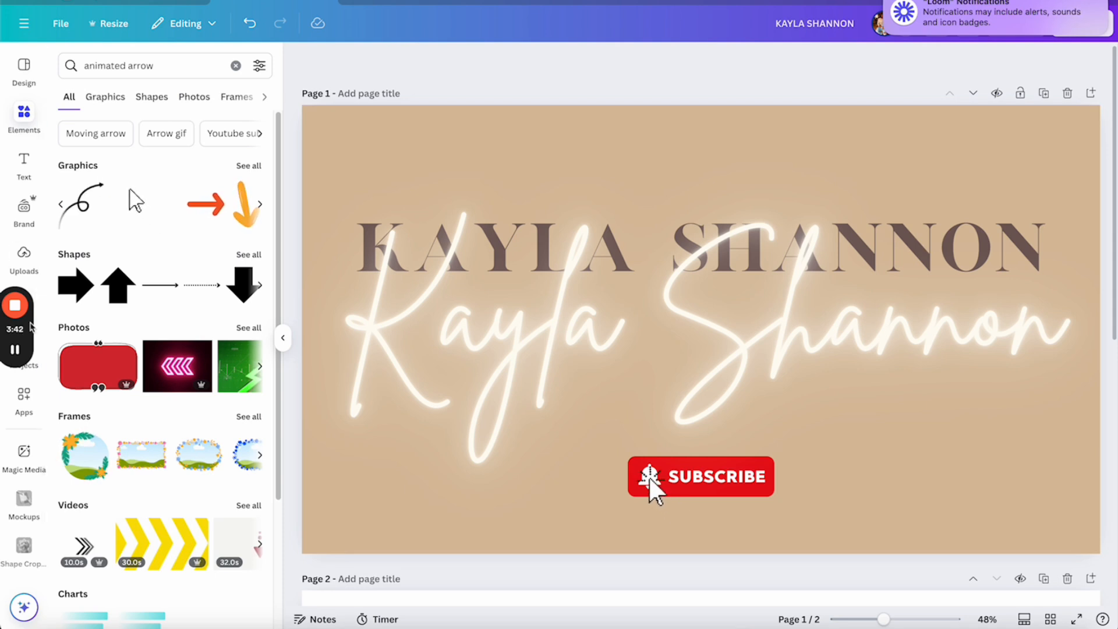
left_click_drag(29, 330, 29, 437)
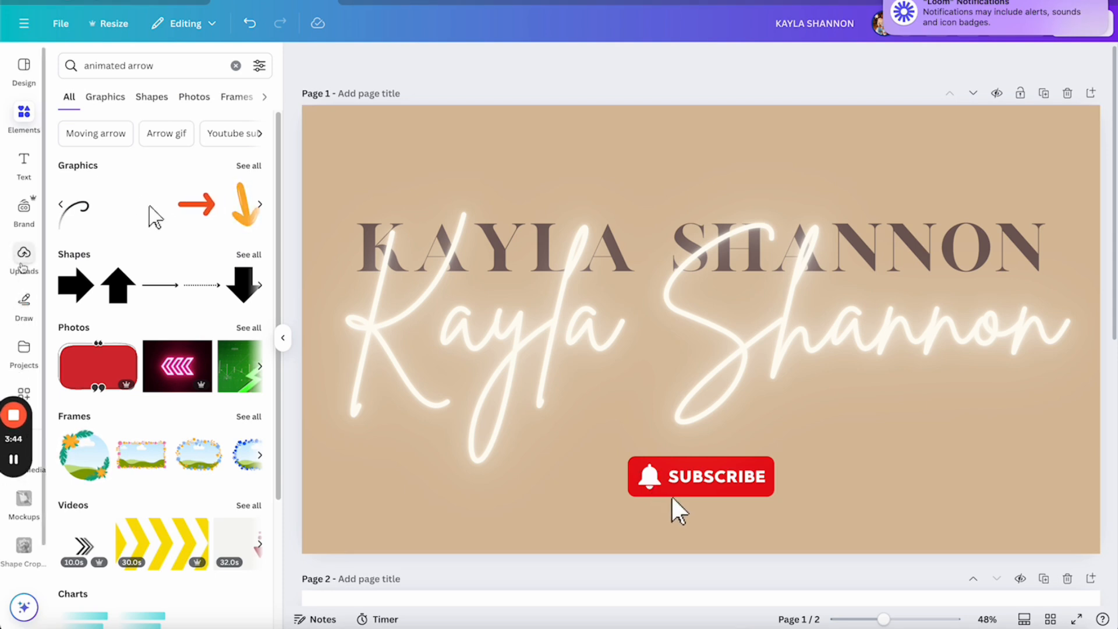
Add the uploaded photo of the woman in black, remove its background, enlarge it and move it right
left_click(20, 269)
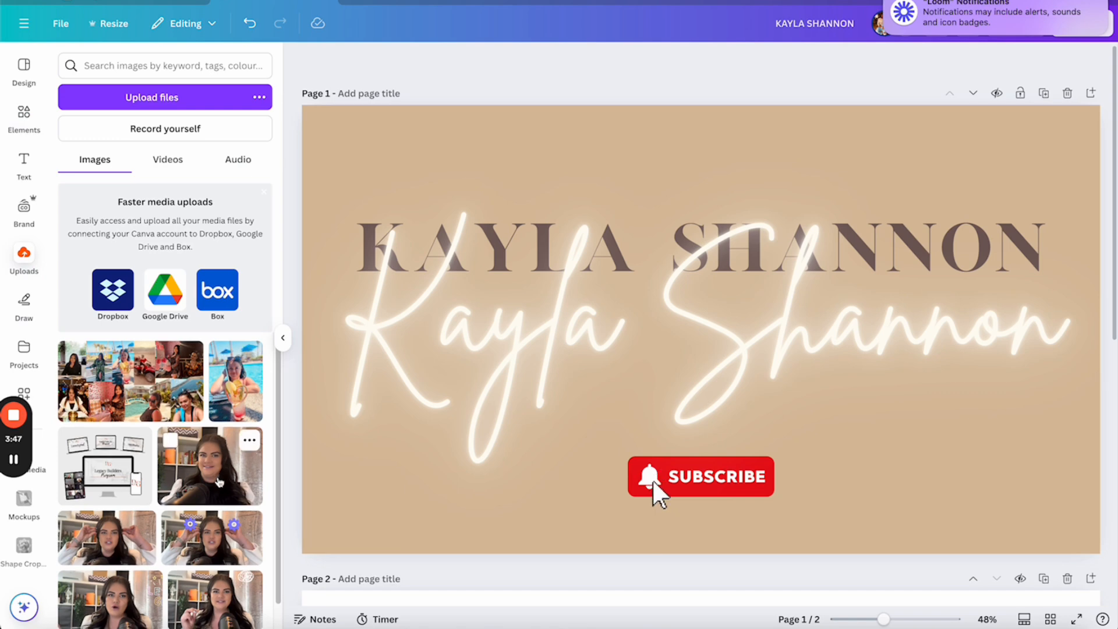
scroll(215, 401, "down", 10)
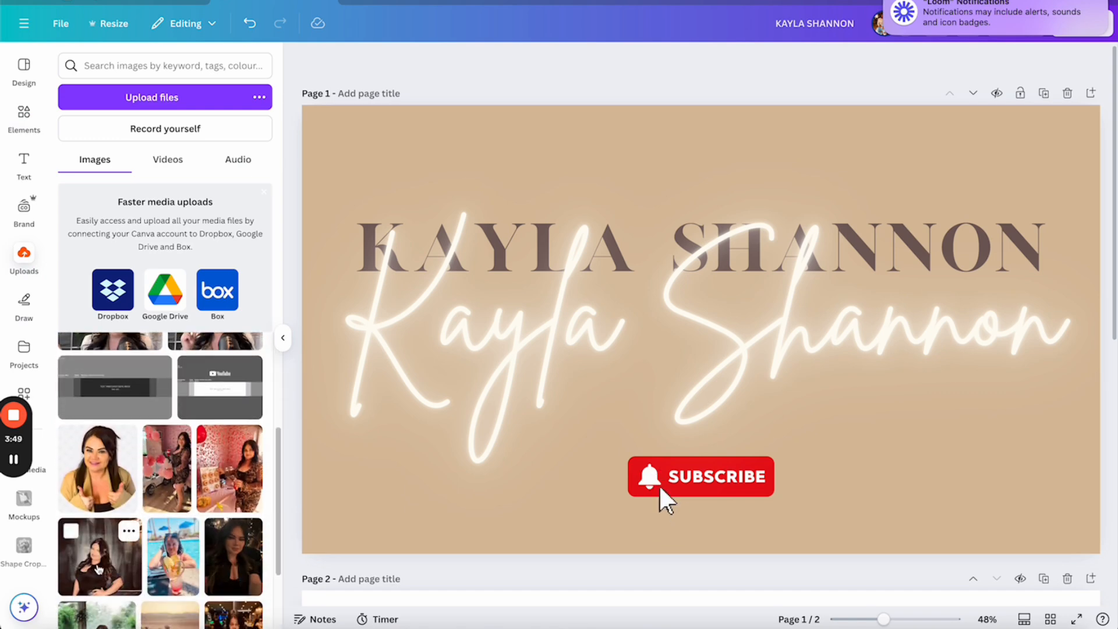
left_click(99, 556)
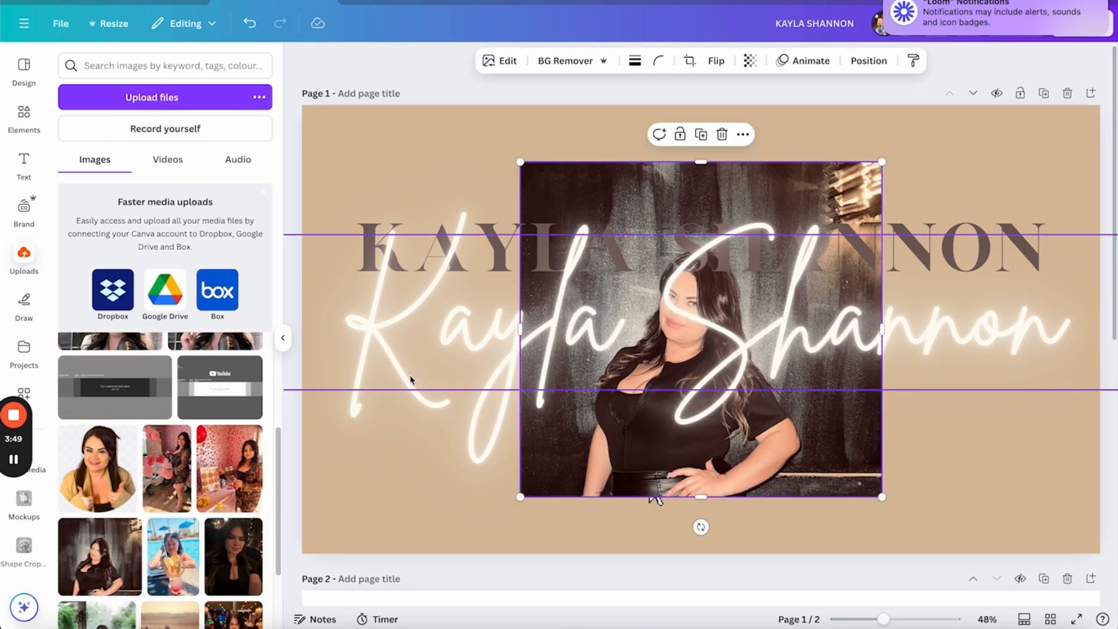
left_click(575, 61)
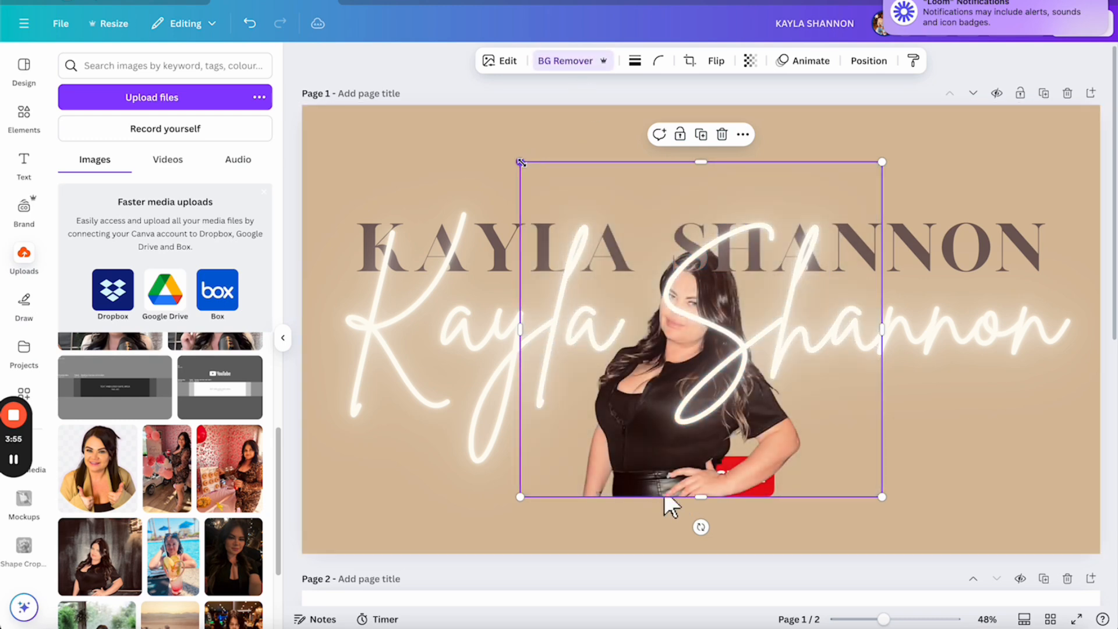
left_click_drag(520, 162, 314, 0)
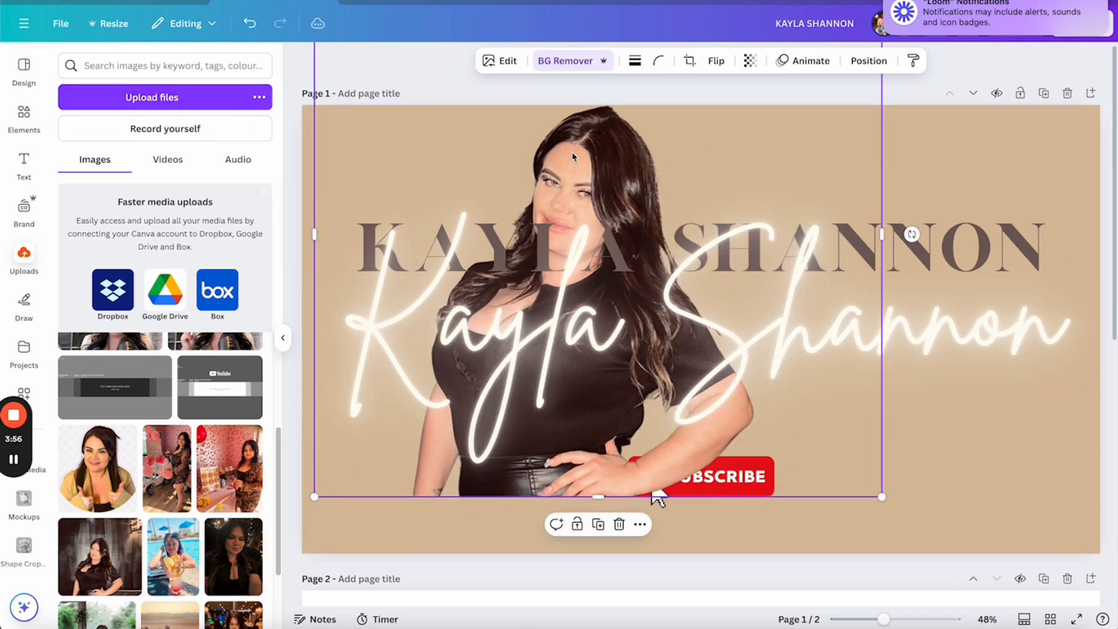
left_click_drag(574, 157, 955, 199)
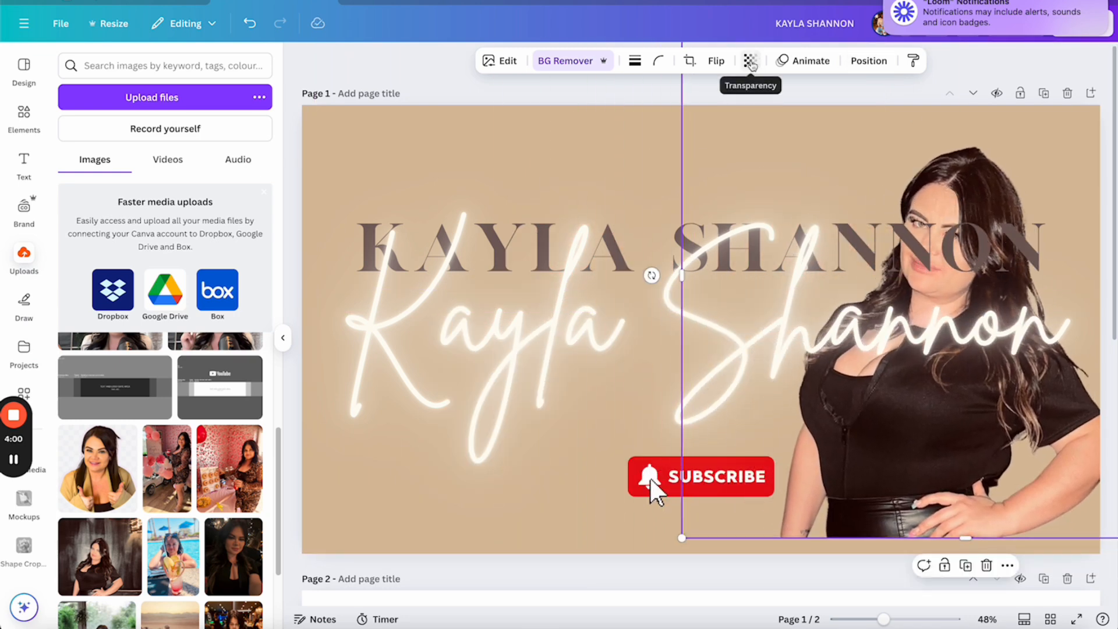
Set the photo's transparency to 51 and fine-tune its size and position behind the names
left_click(751, 60)
left_click_drag(786, 114, 726, 129)
left_click(584, 97)
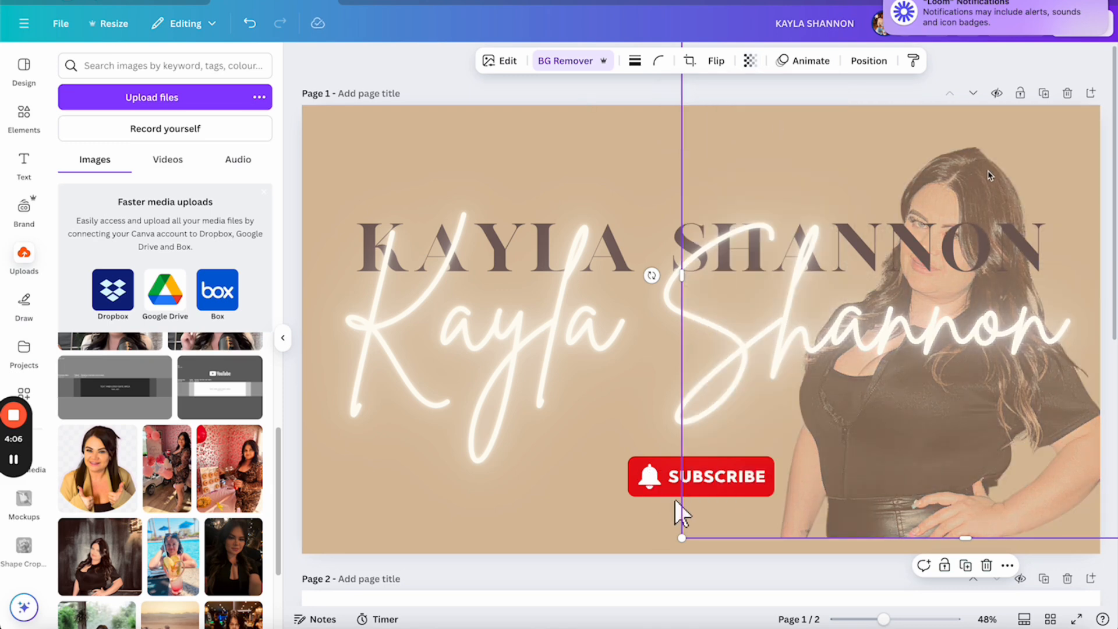
left_click_drag(988, 175, 957, 188)
left_click_drag(648, 288, 548, 281)
left_click_drag(900, 180, 938, 178)
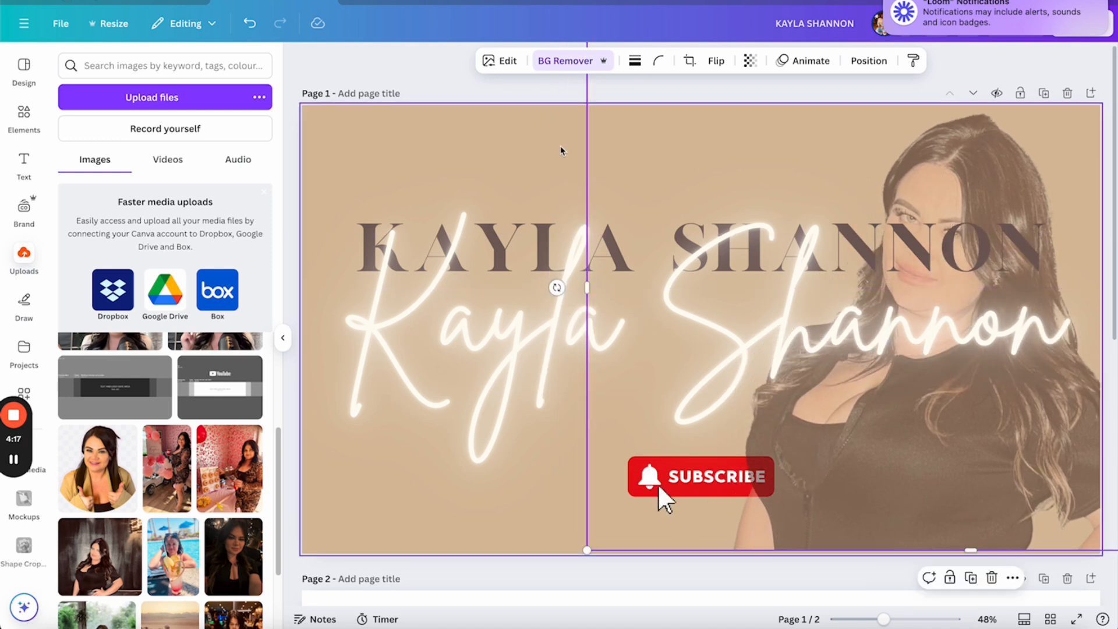
left_click(413, 75)
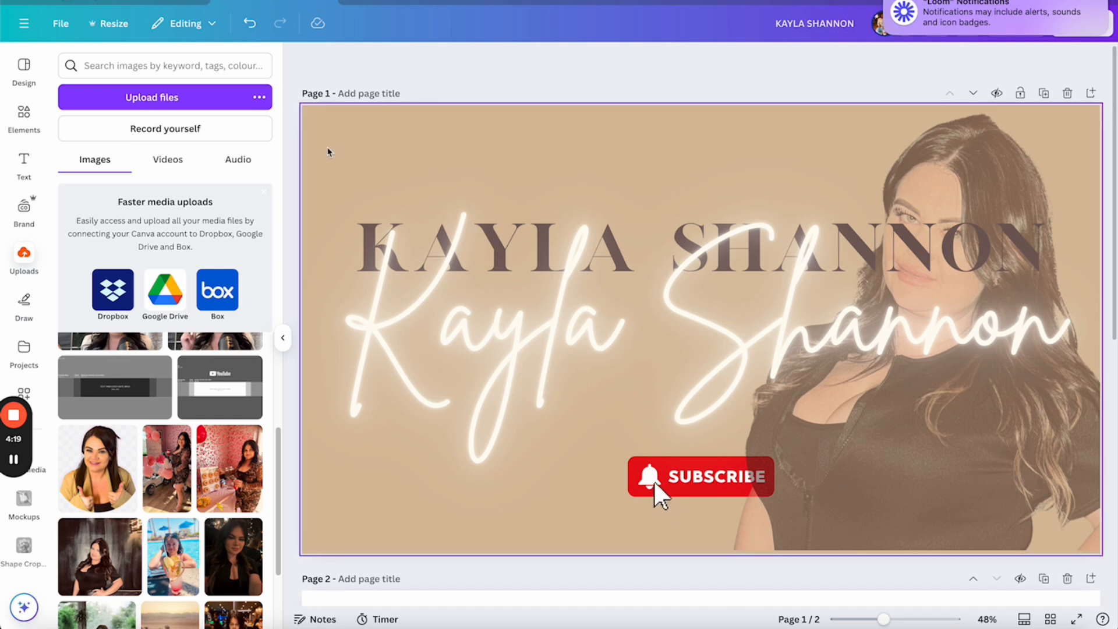
Search elements for 'corner' and place a thin corner graphic at the banner's top-left
left_click(23, 114)
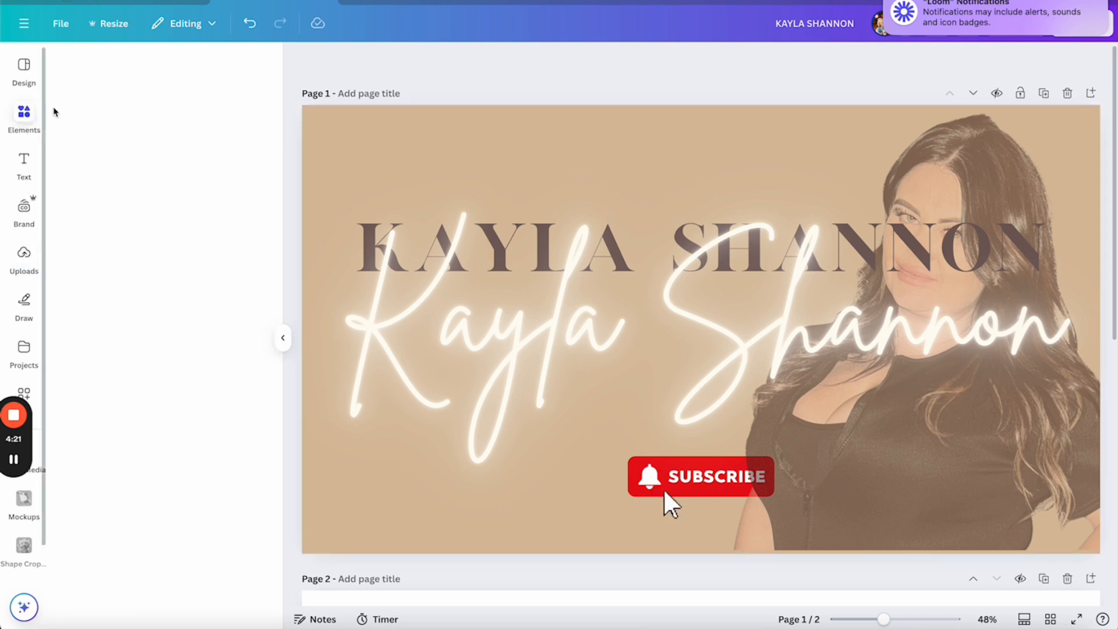
left_click(137, 66)
left_click_drag(83, 67, 26, 74)
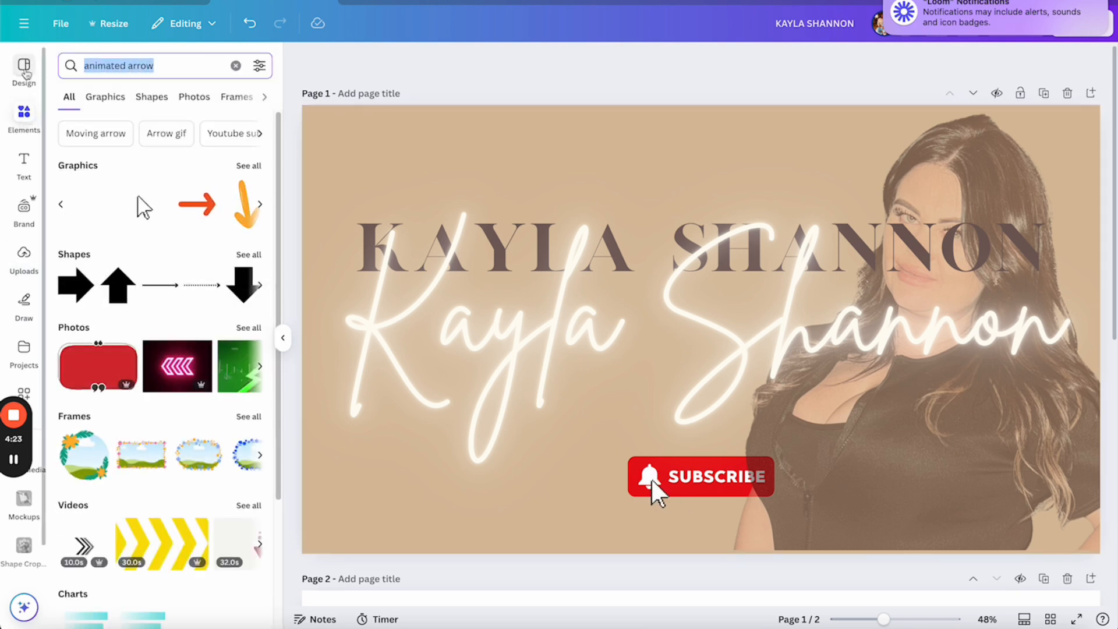
type("corner")
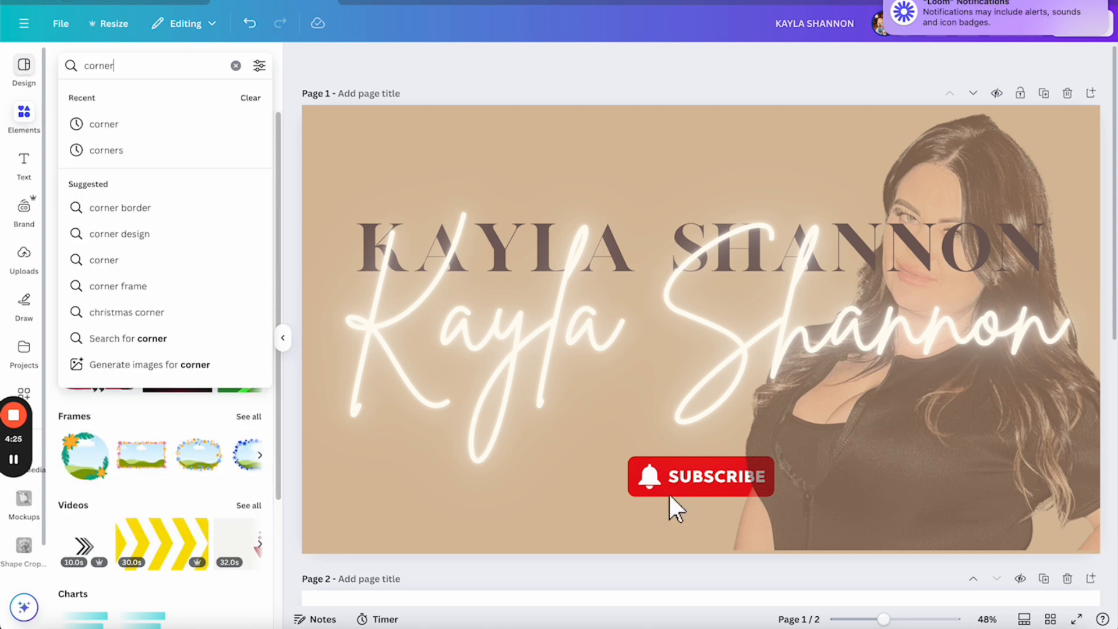
left_click(107, 150)
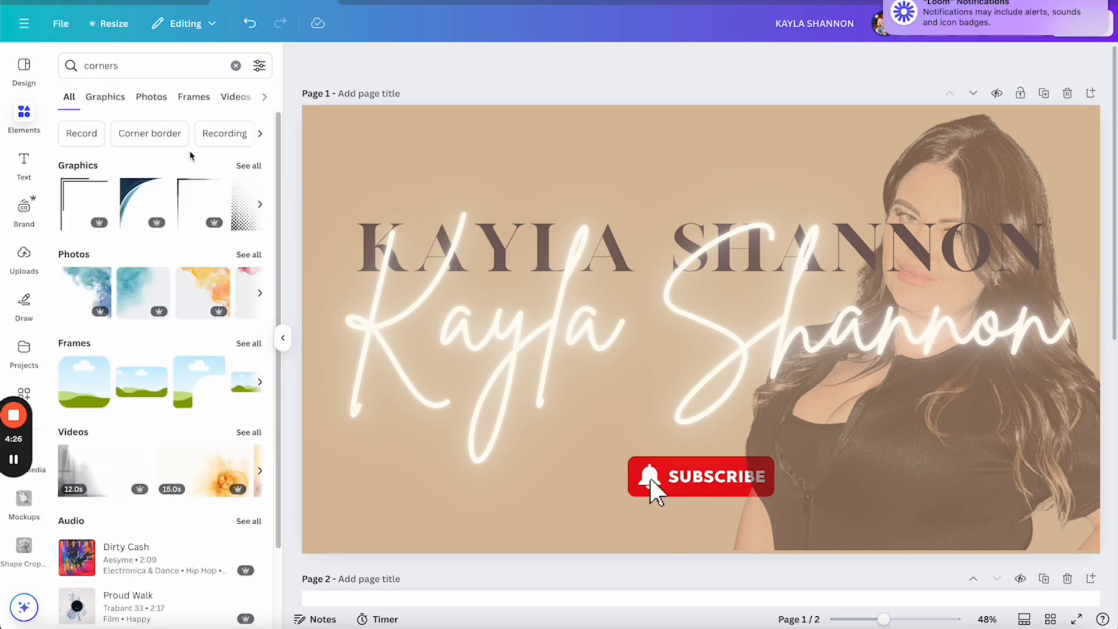
left_click(192, 190)
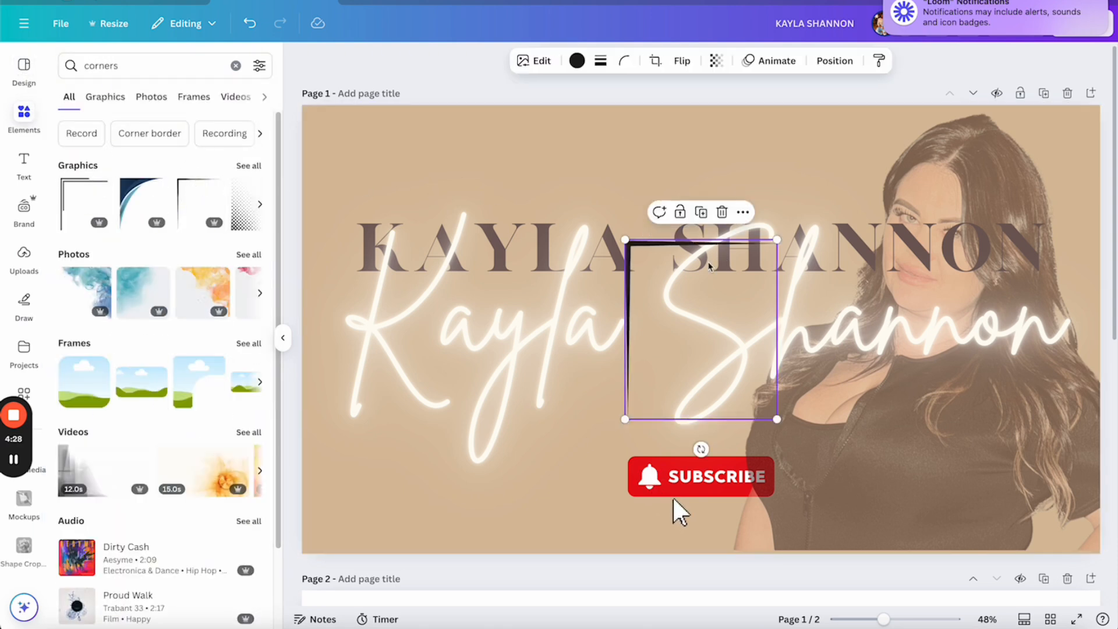
left_click_drag(672, 281, 369, 157)
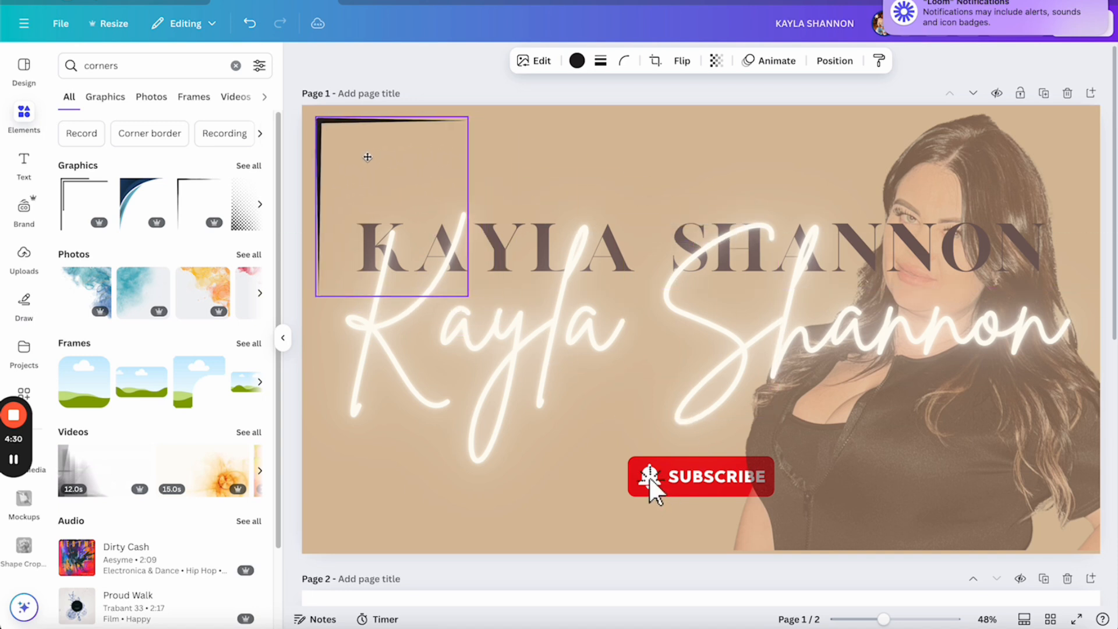
Duplicate the corner graphic three times
right_click(368, 160)
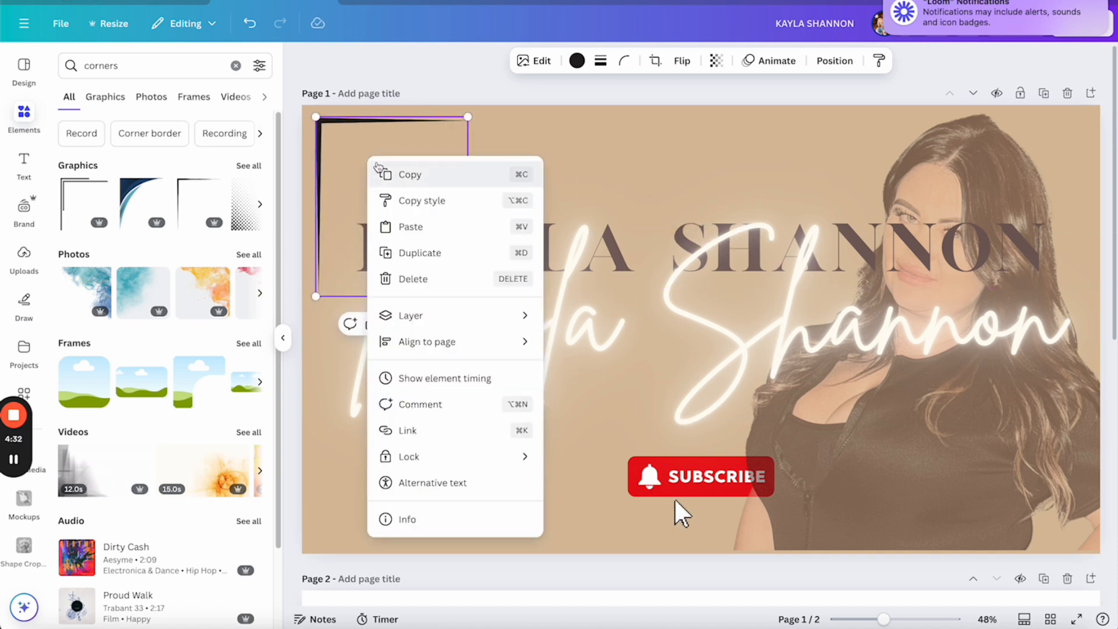
left_click(418, 253)
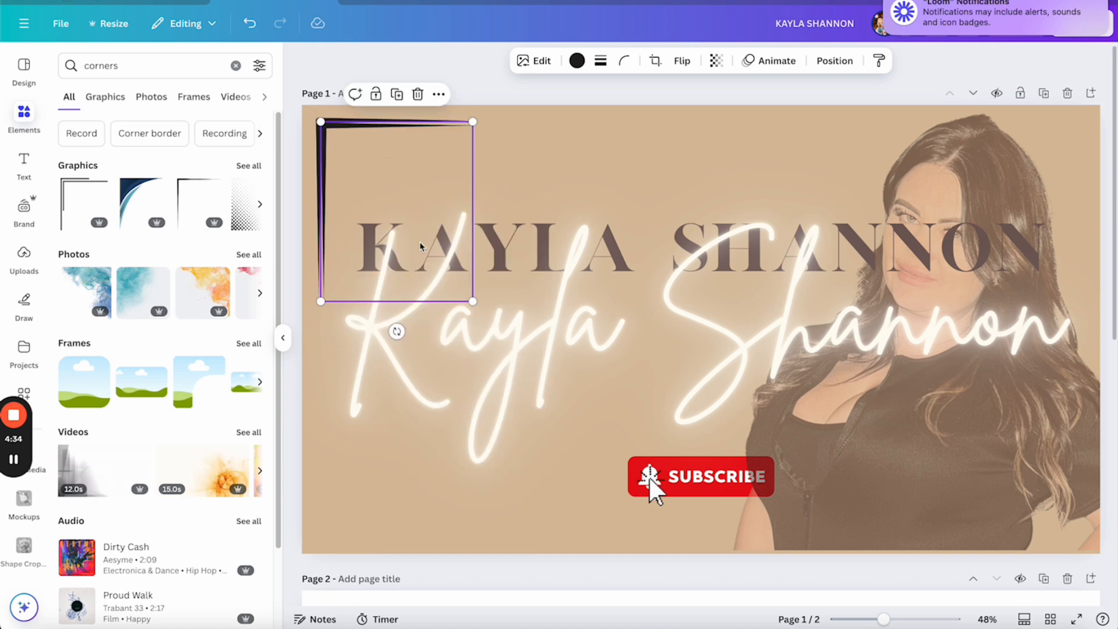
right_click(399, 178)
left_click(460, 272)
right_click(410, 196)
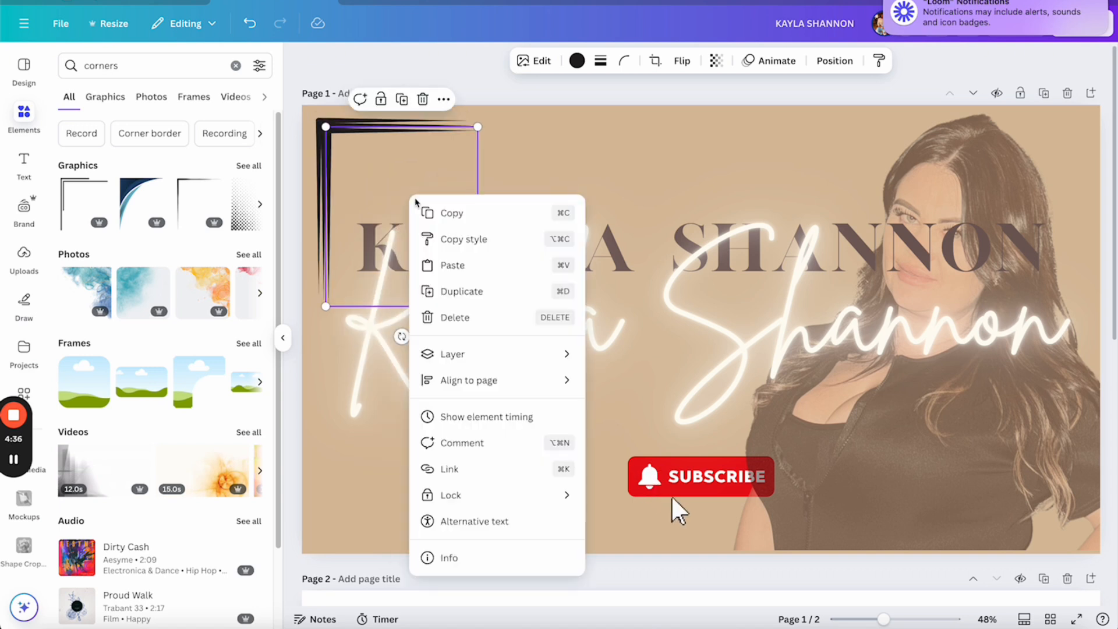
left_click(468, 289)
Rotate the corner copies and place them in the top-right, bottom-left and bottom-right corners
left_click_drag(392, 188, 732, 191)
left_click_drag(755, 341, 634, 221)
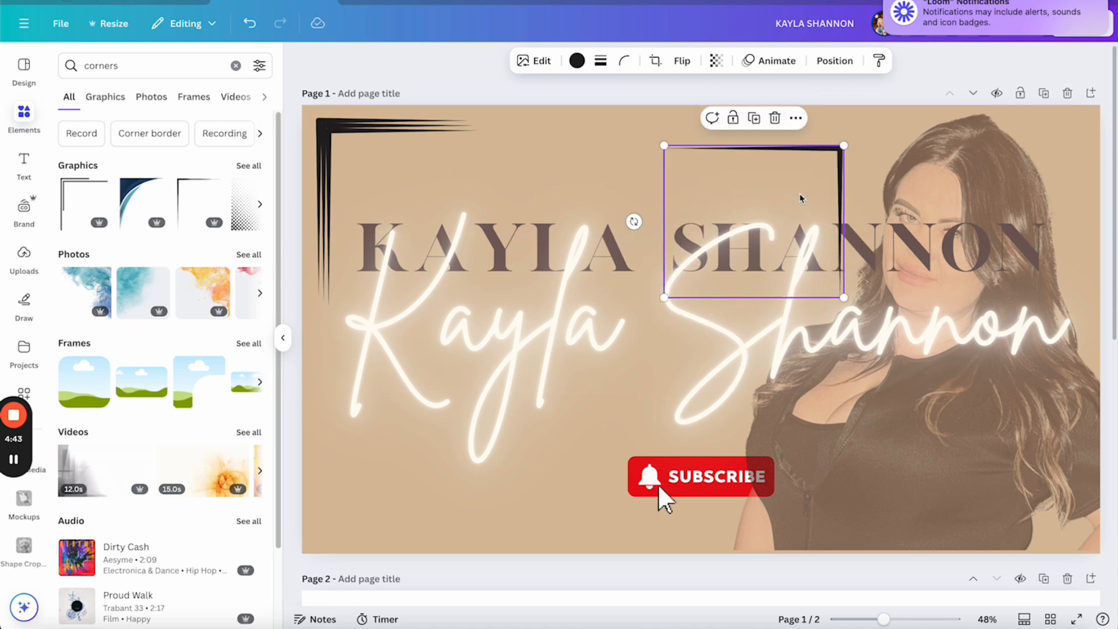
left_click_drag(801, 198, 1047, 163)
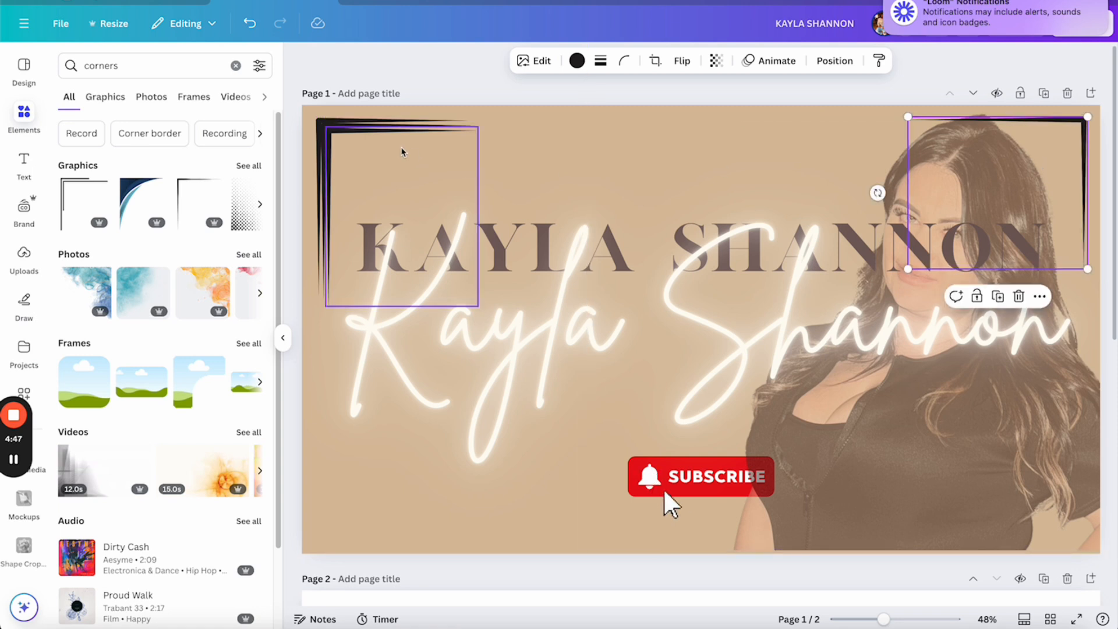
left_click(377, 162)
left_click_drag(377, 162, 511, 347)
left_click_drag(457, 474, 499, 462)
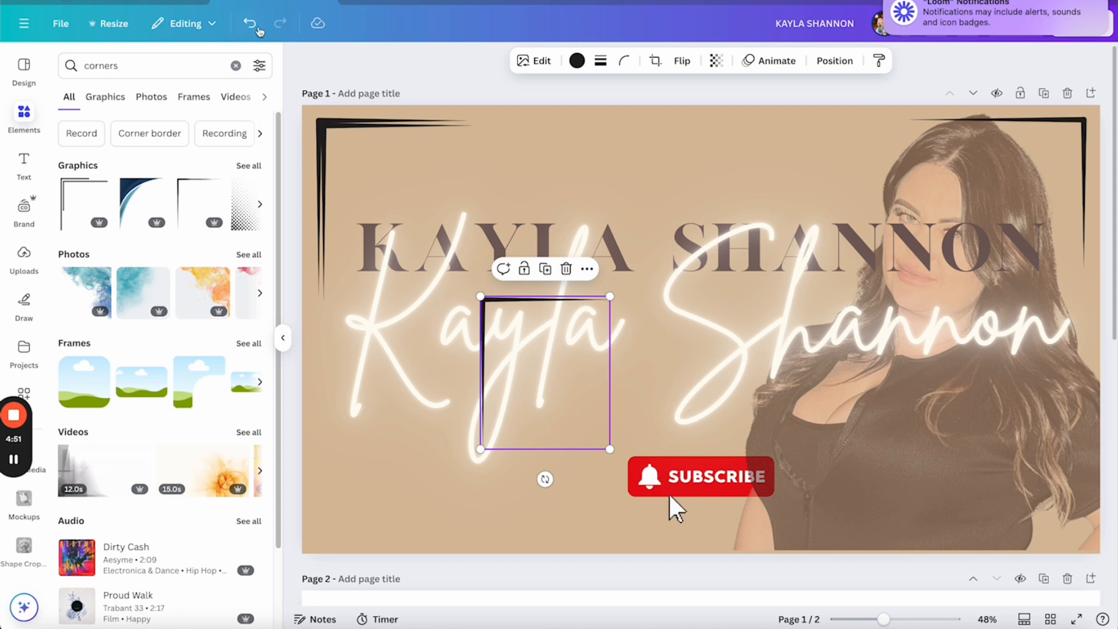
left_click(250, 24)
left_click_drag(534, 506, 624, 381)
left_click_drag(552, 404, 422, 477)
left_click_drag(335, 147, 744, 204)
left_click_drag(782, 402, 1002, 374)
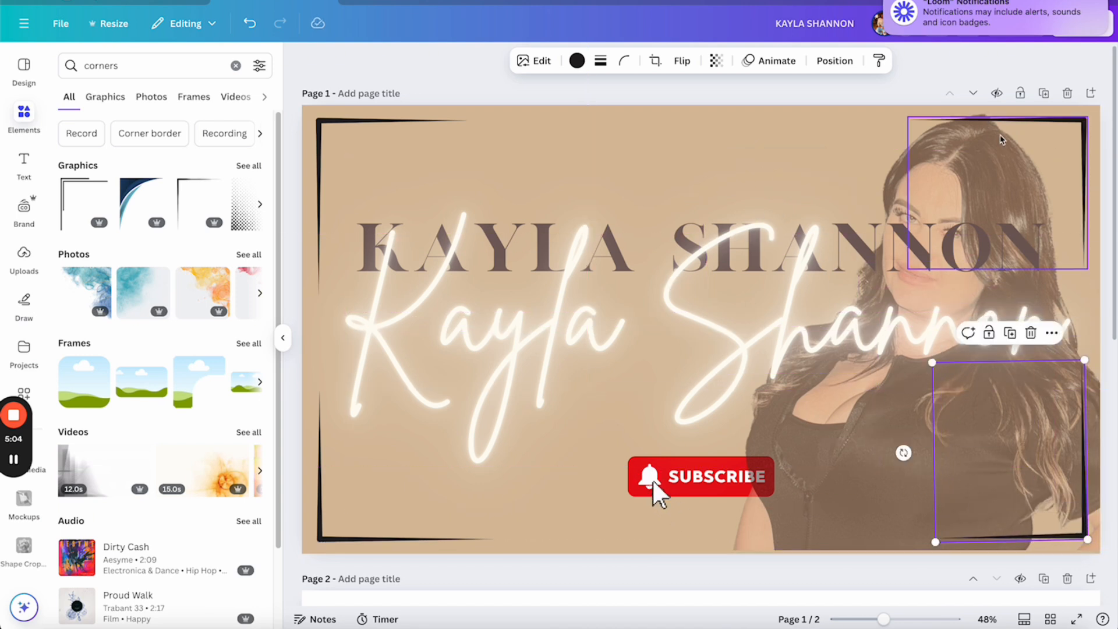
Recolour the bottom-right, top-left and bottom-left corner graphics white from Document colours
left_click(576, 61)
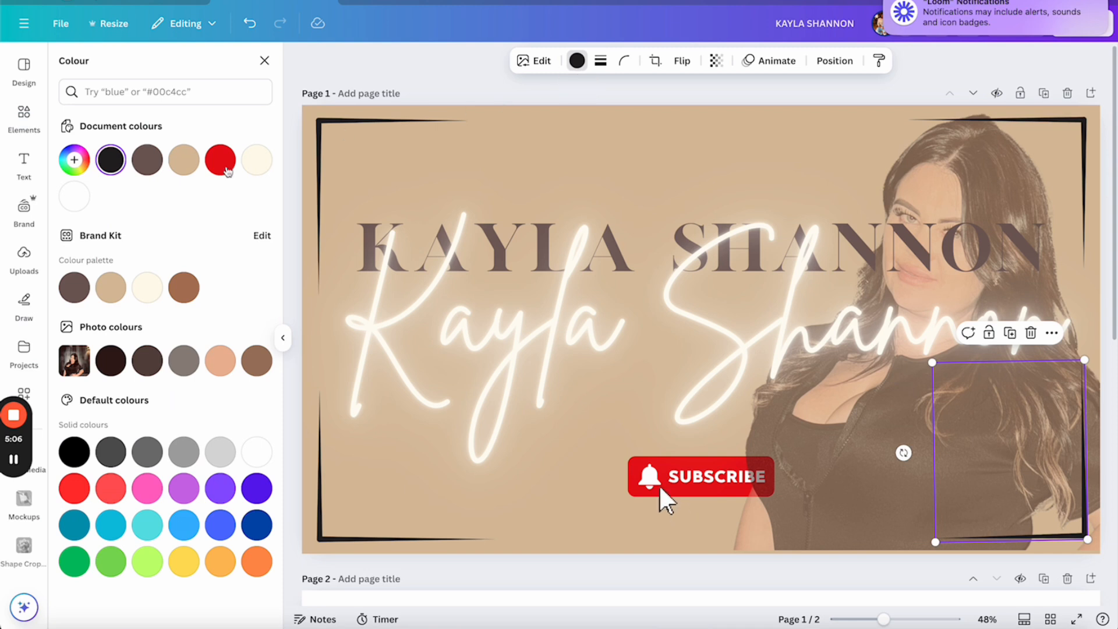
left_click(74, 196)
left_click(384, 120)
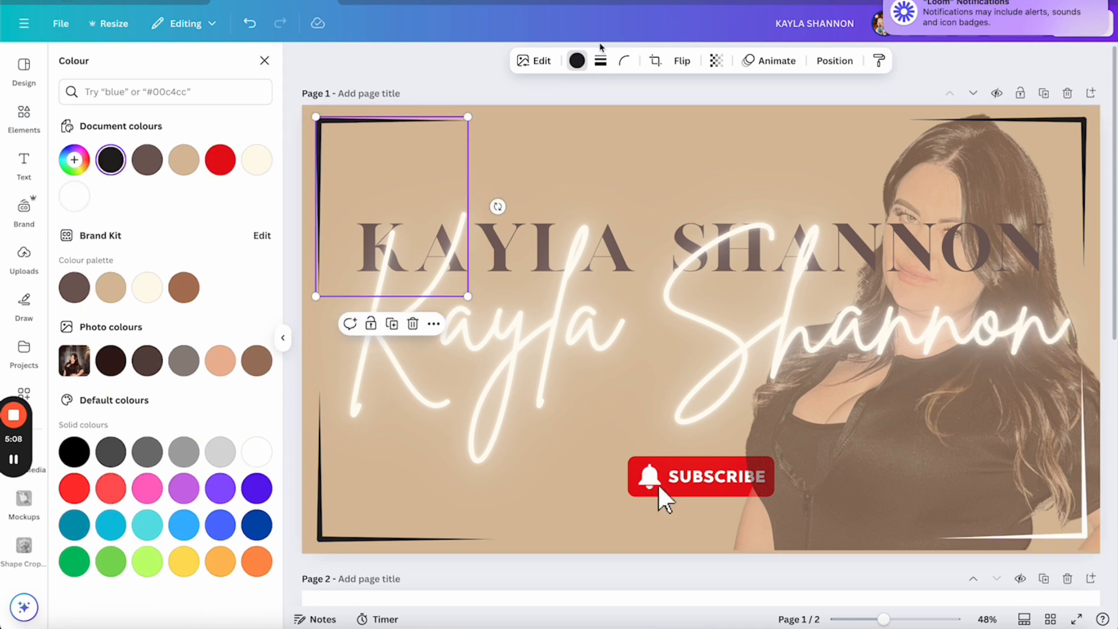
left_click(71, 204)
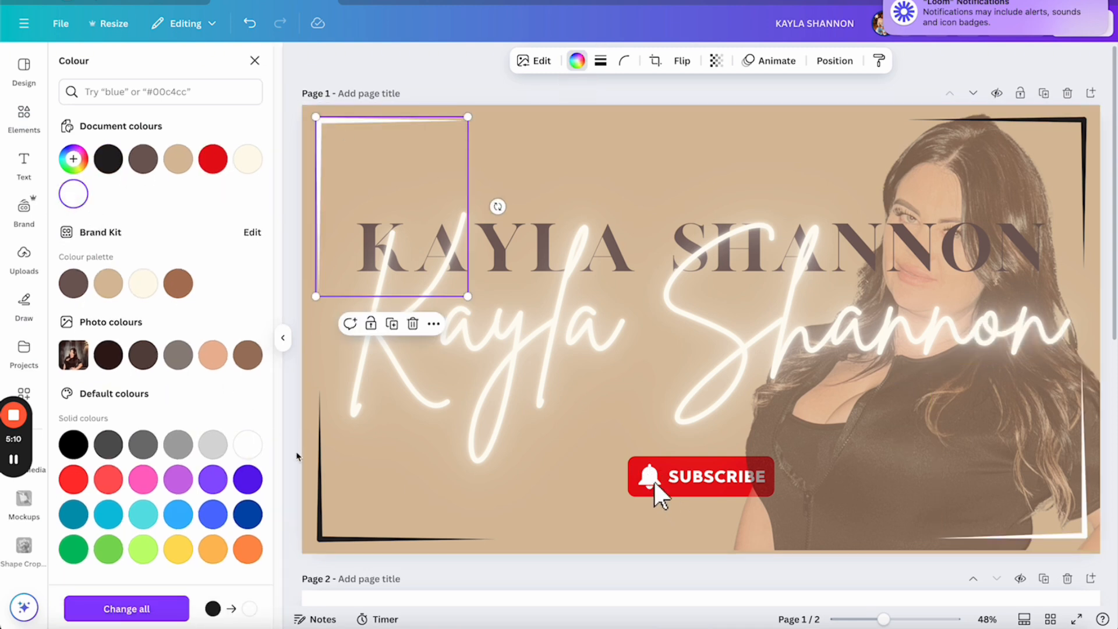
left_click(327, 486)
left_click(73, 200)
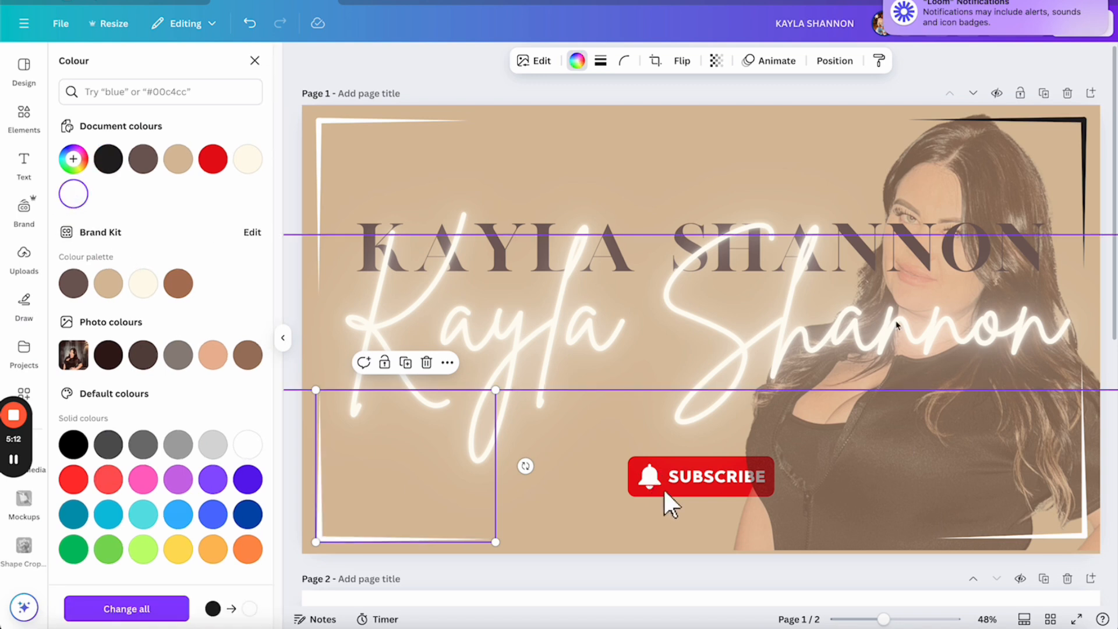
left_click(1001, 440)
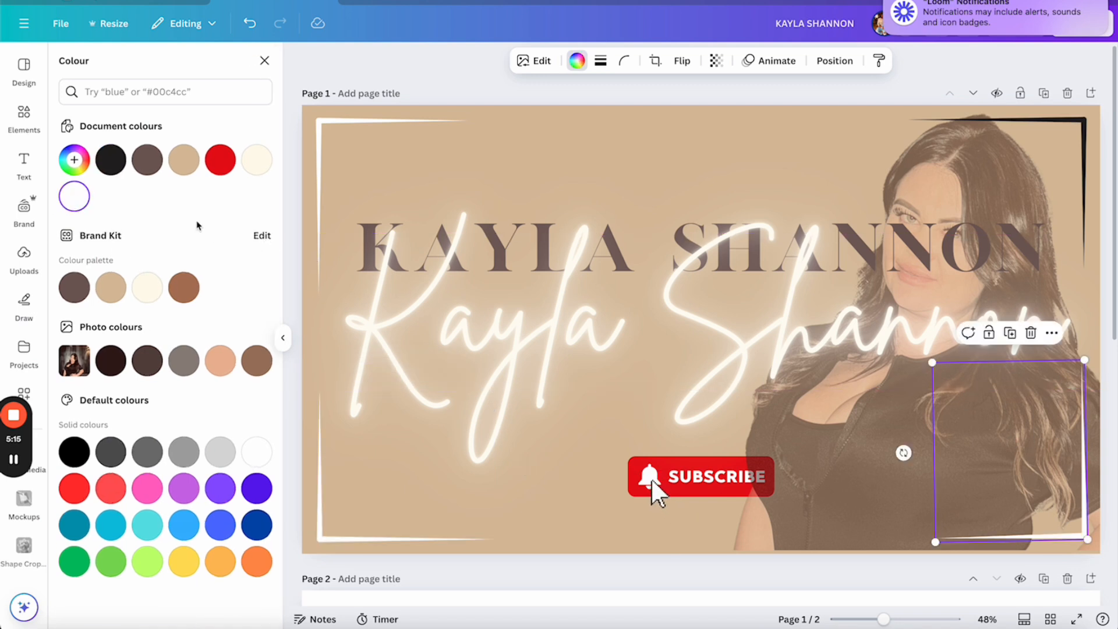
left_click(74, 199)
left_click(24, 116)
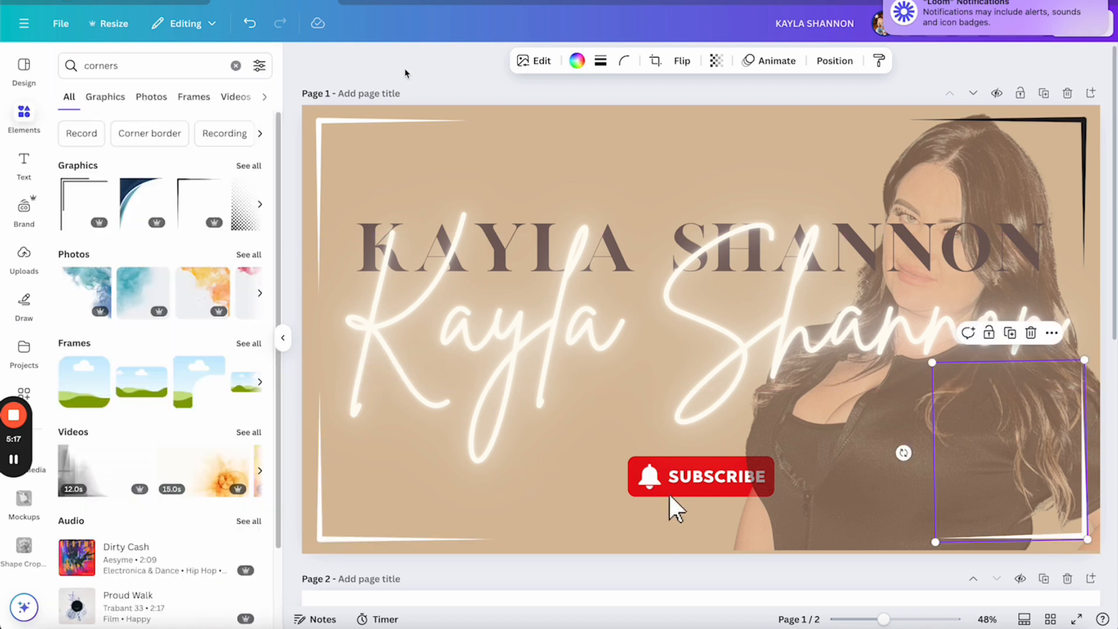
left_click(426, 90)
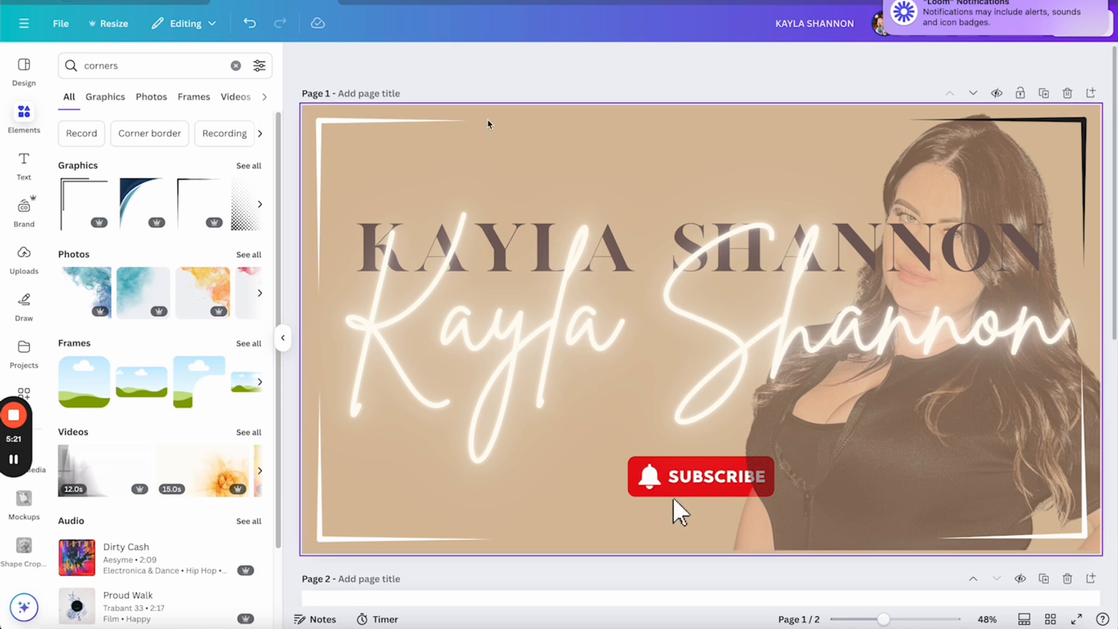
Preview the Simple and Sleek animations, apply Fun to Page 1, then scroll to Page 2
left_click(507, 114)
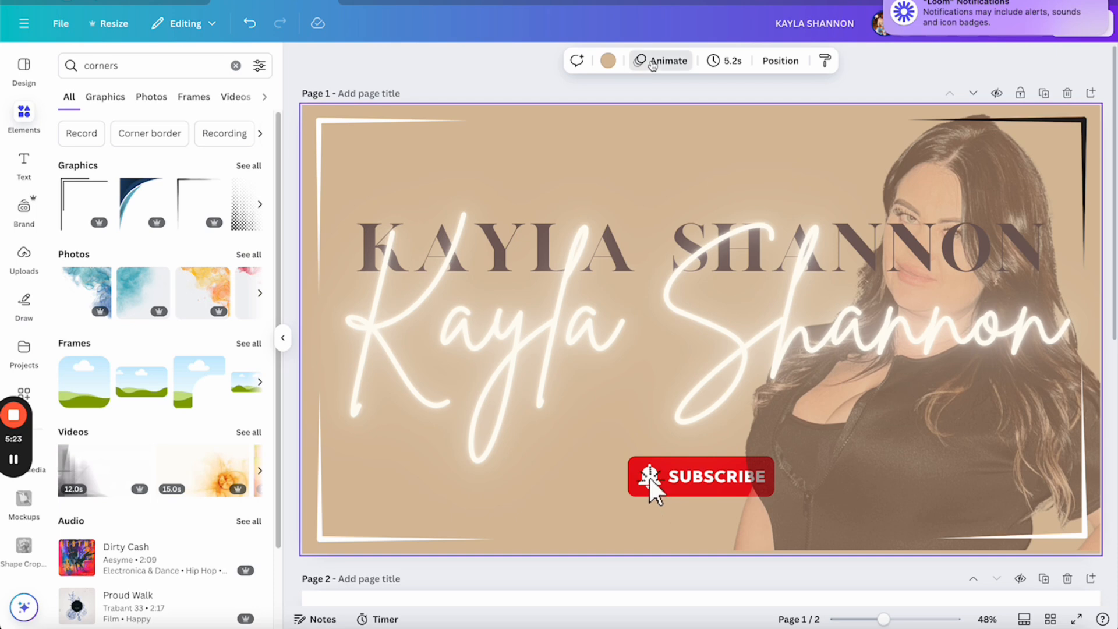
left_click(652, 62)
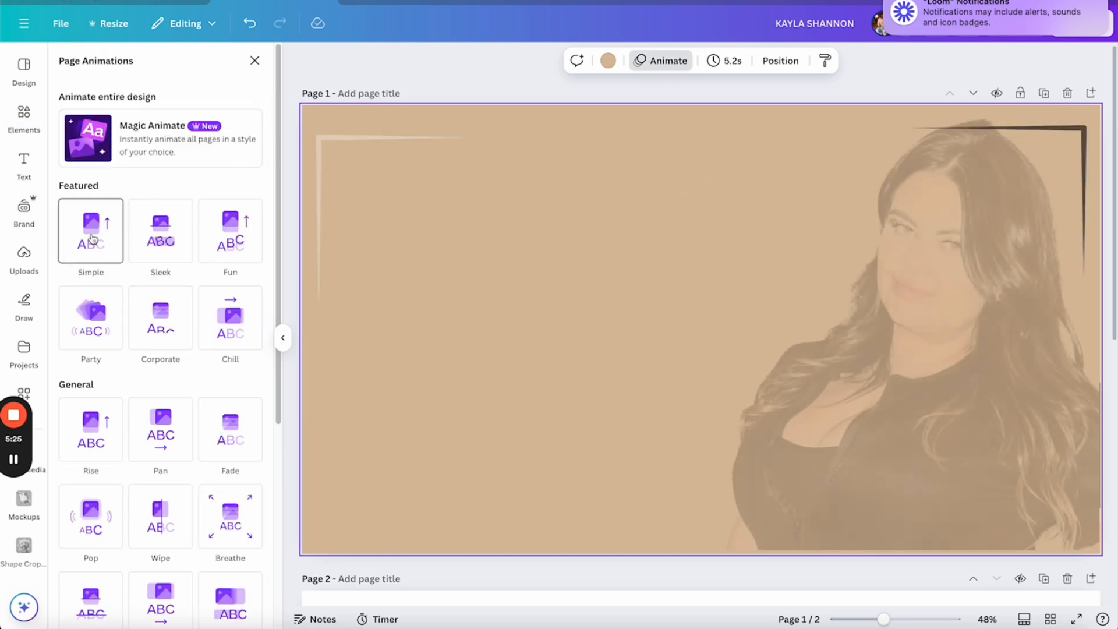
left_click(92, 237)
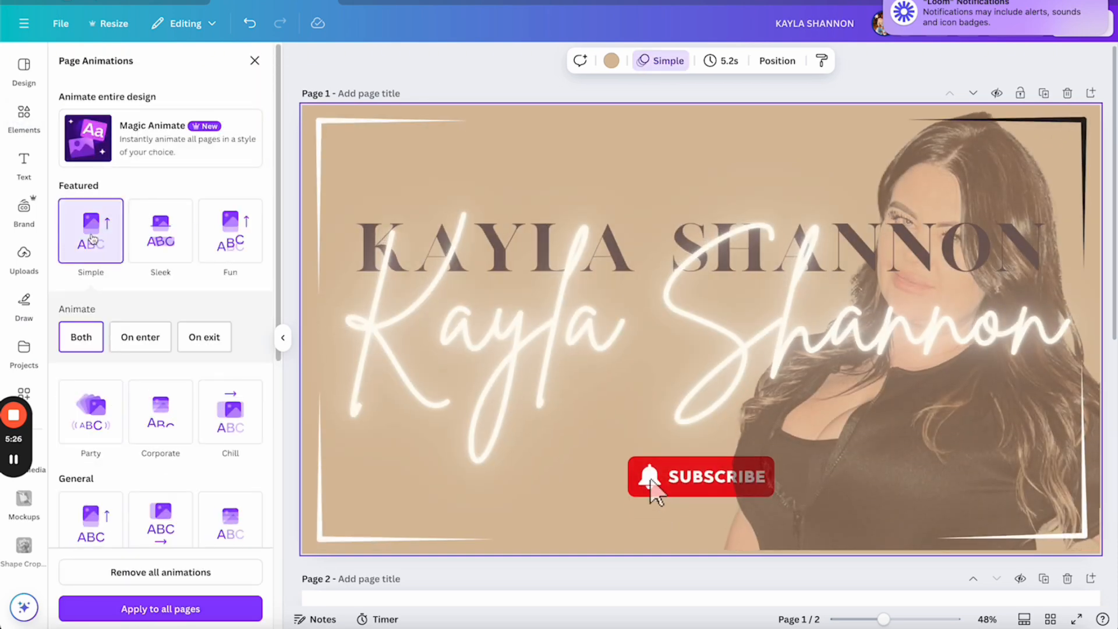
left_click(160, 239)
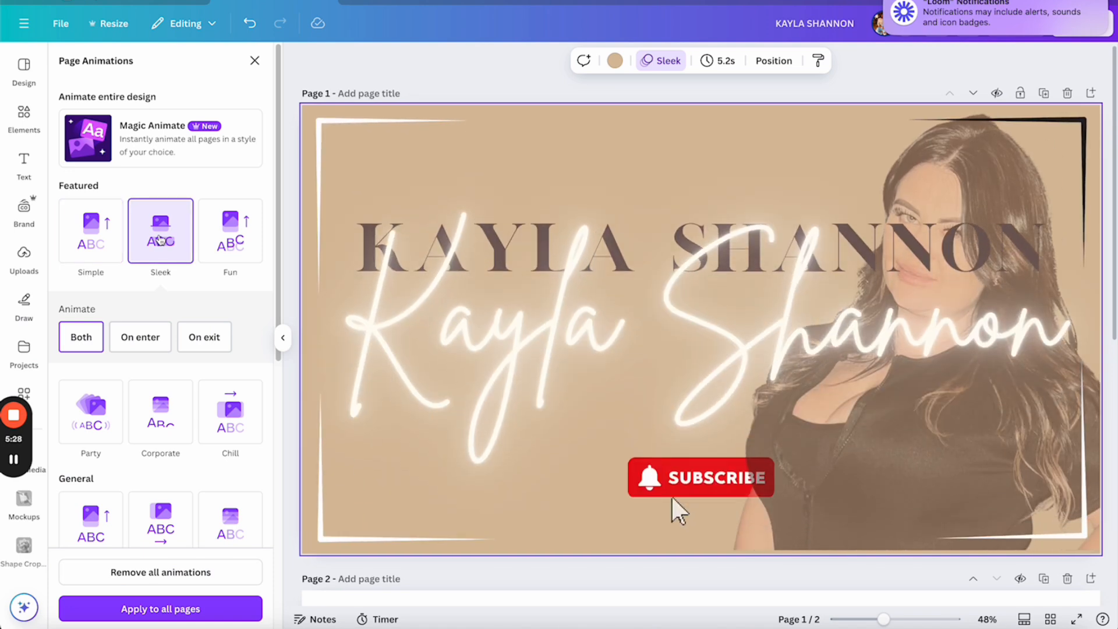
left_click(214, 242)
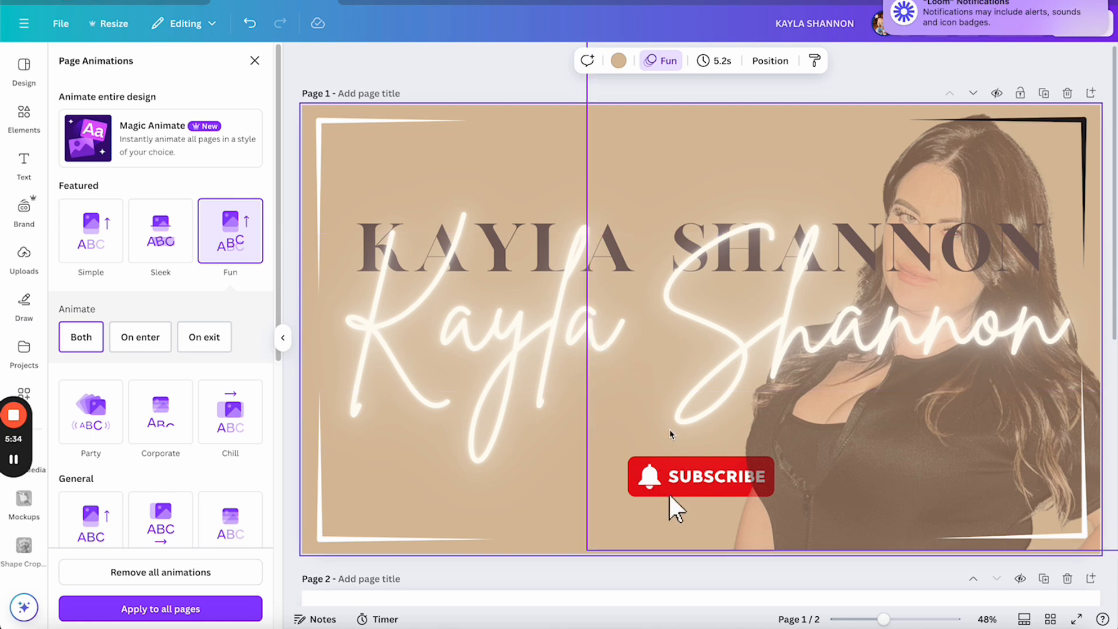
scroll(667, 425, "down", 6)
scroll(671, 436, "down", 2)
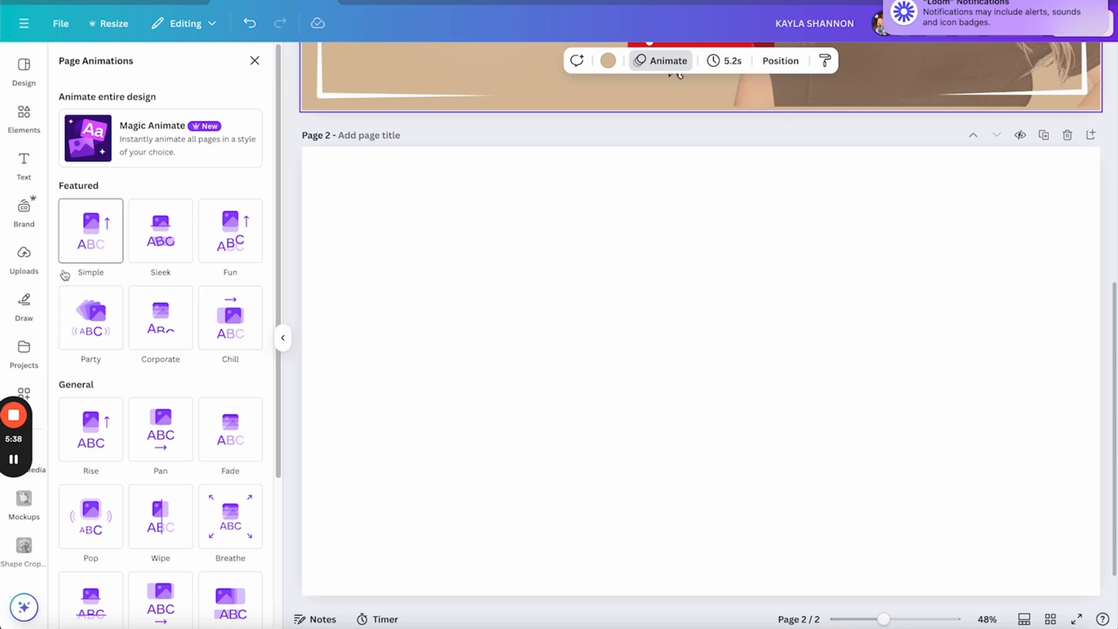
Add the uploaded photo collage to Page 2 and stretch it edge to edge
left_click(24, 261)
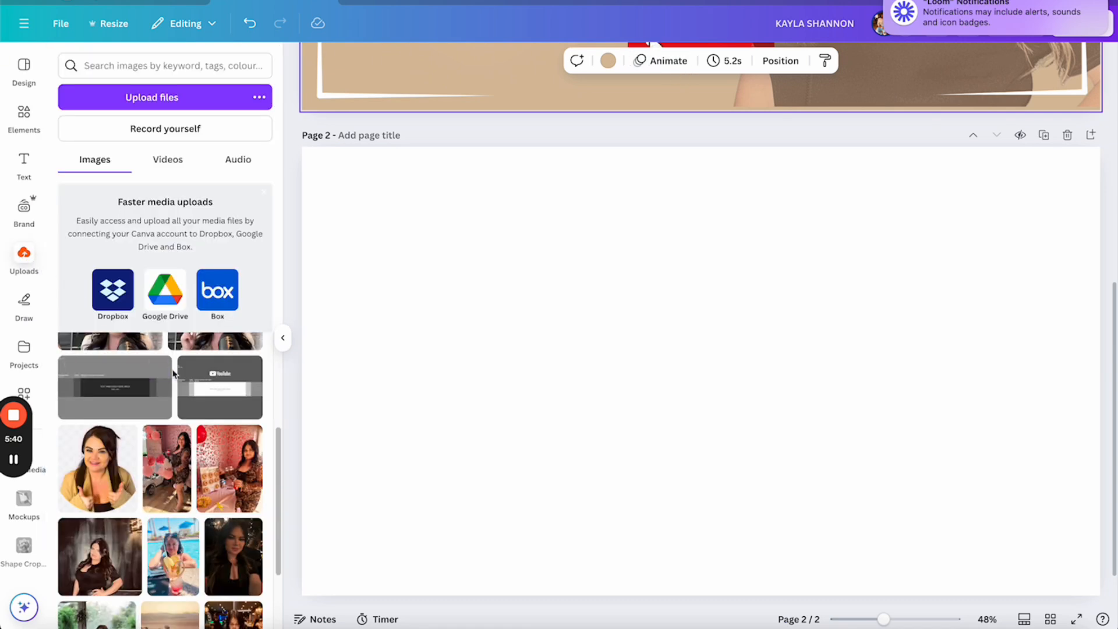
left_click_drag(279, 445, 263, 355)
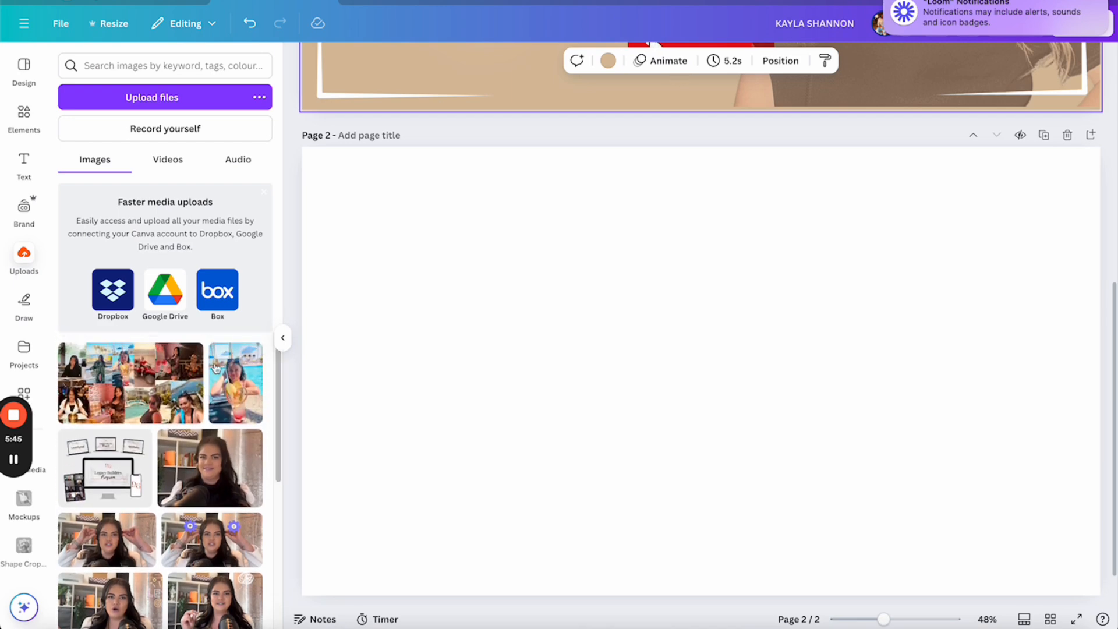
left_click(141, 382)
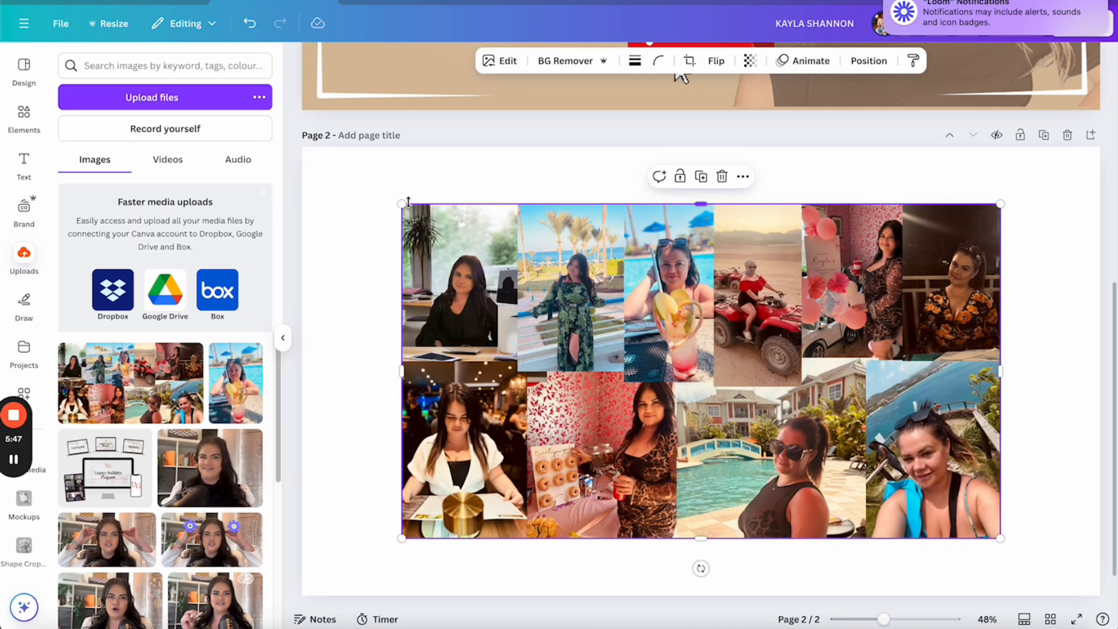
left_click_drag(365, 182, 299, 147)
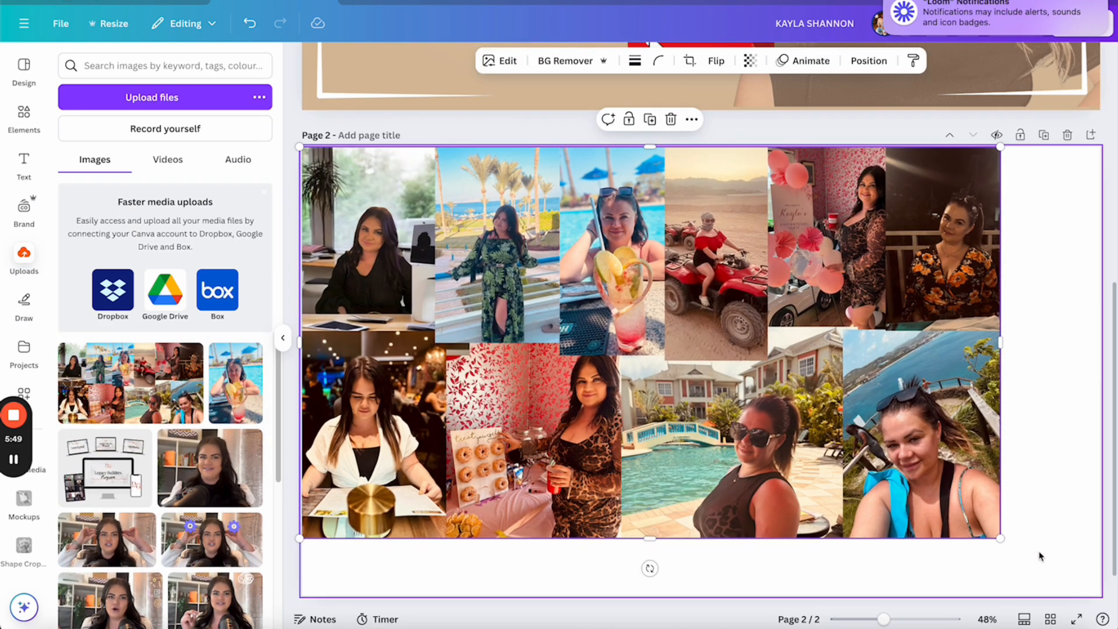
left_click_drag(1001, 538, 1111, 601)
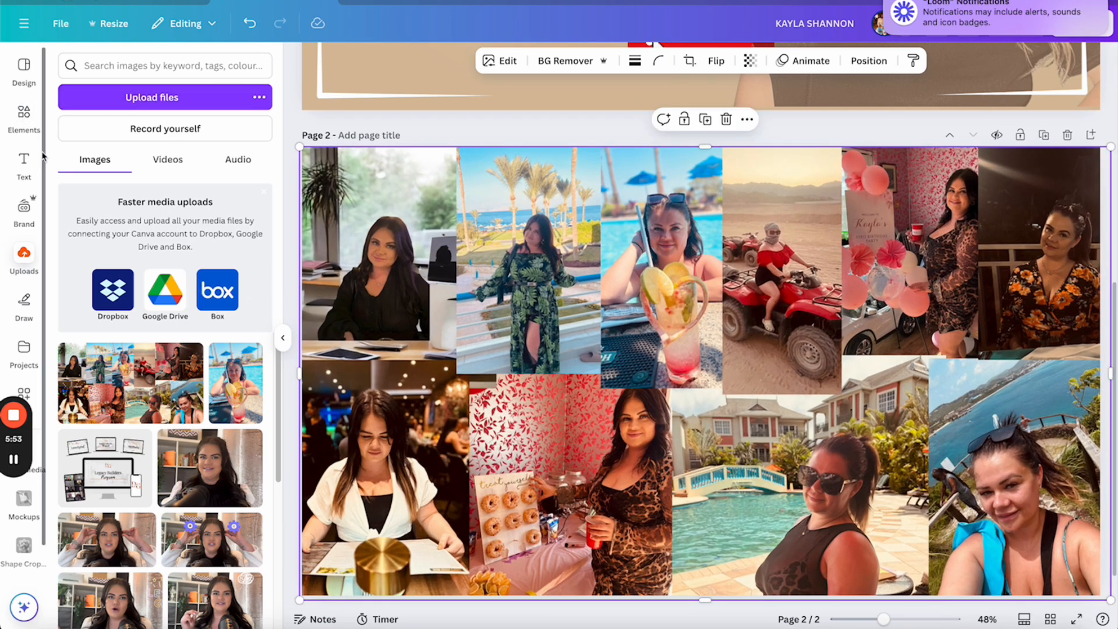
left_click(24, 163)
Add a title text box on Page 2 reading 'CONNECT WITH ME'
left_click(131, 201)
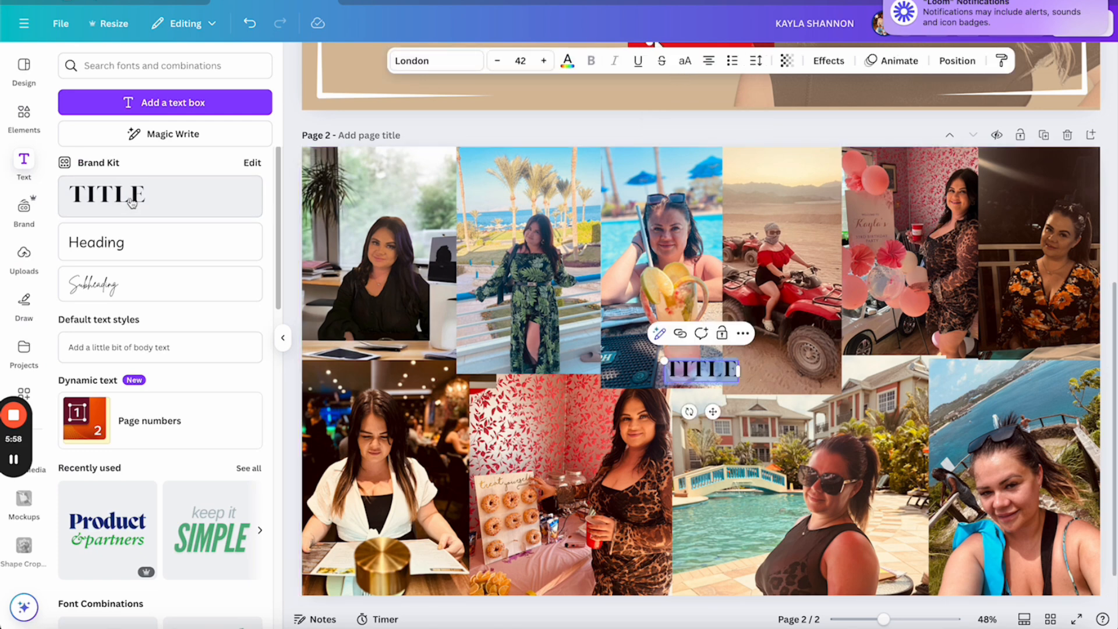
type("CO")
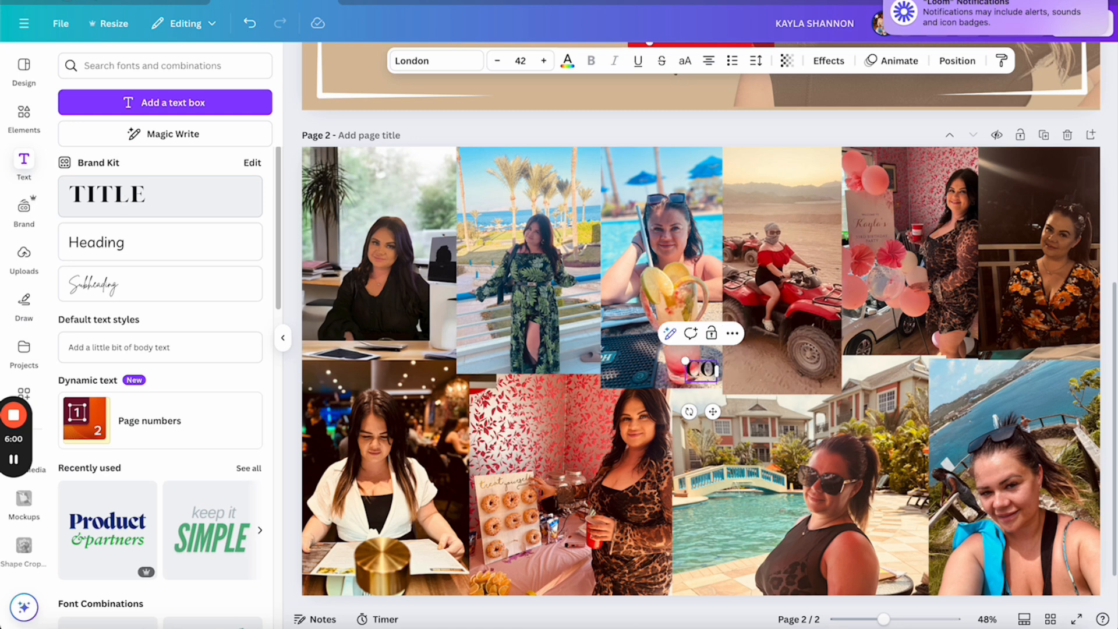
type("NNECT WITH ME")
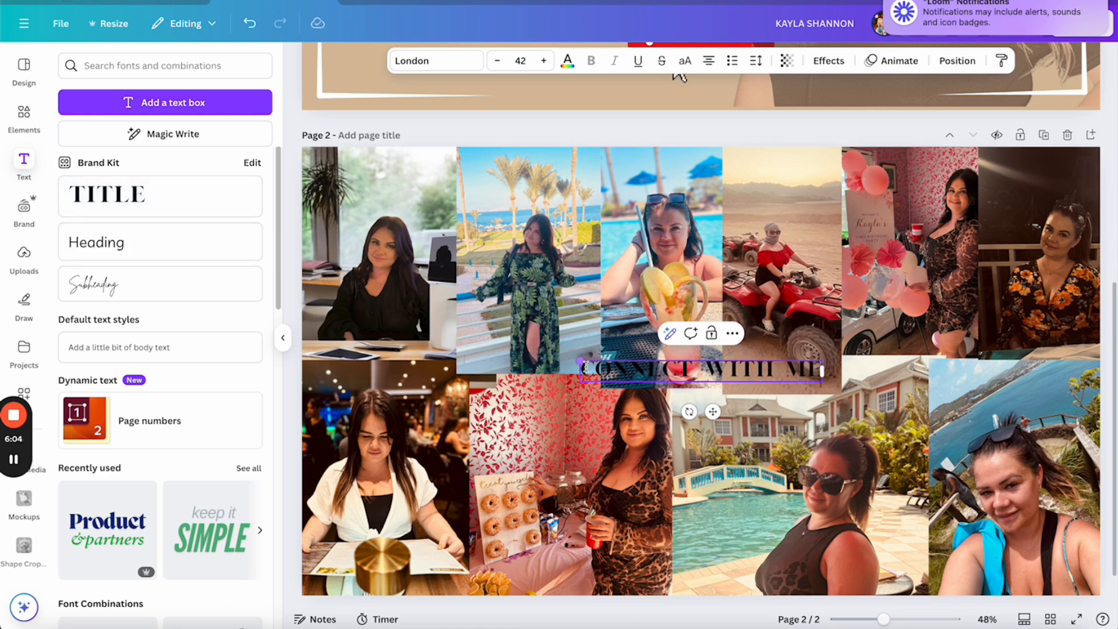
left_click_drag(581, 367, 744, 367)
left_click_drag(819, 366, 819, 368)
Increase the heading's font size to 76
left_click(546, 61)
left_click(545, 61)
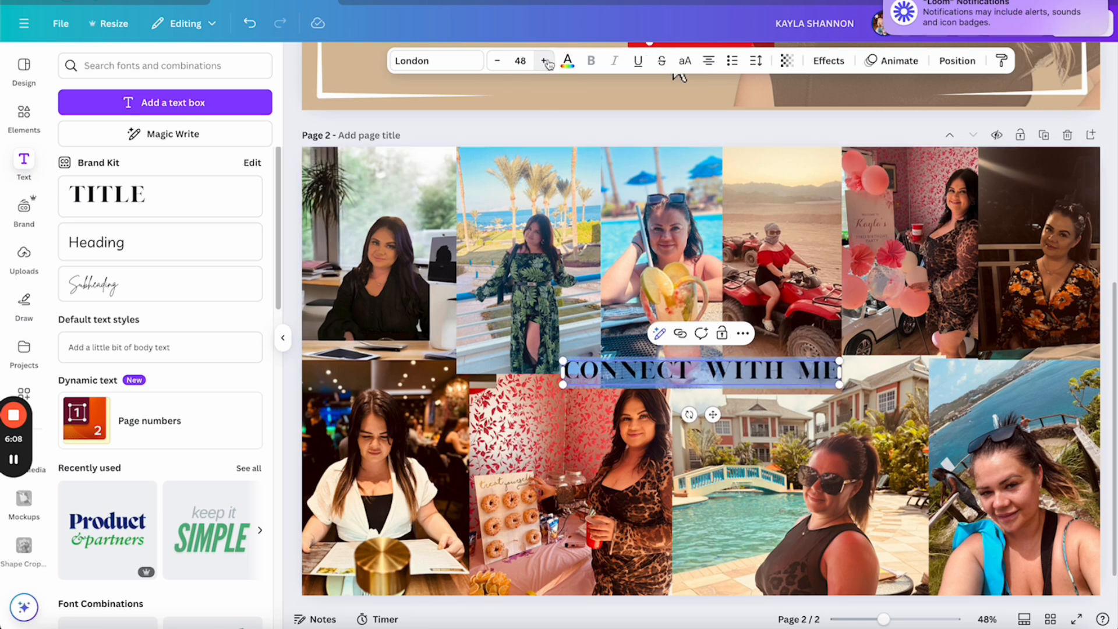
left_click(545, 61)
left_click(546, 60)
left_click(546, 61)
left_click(546, 60)
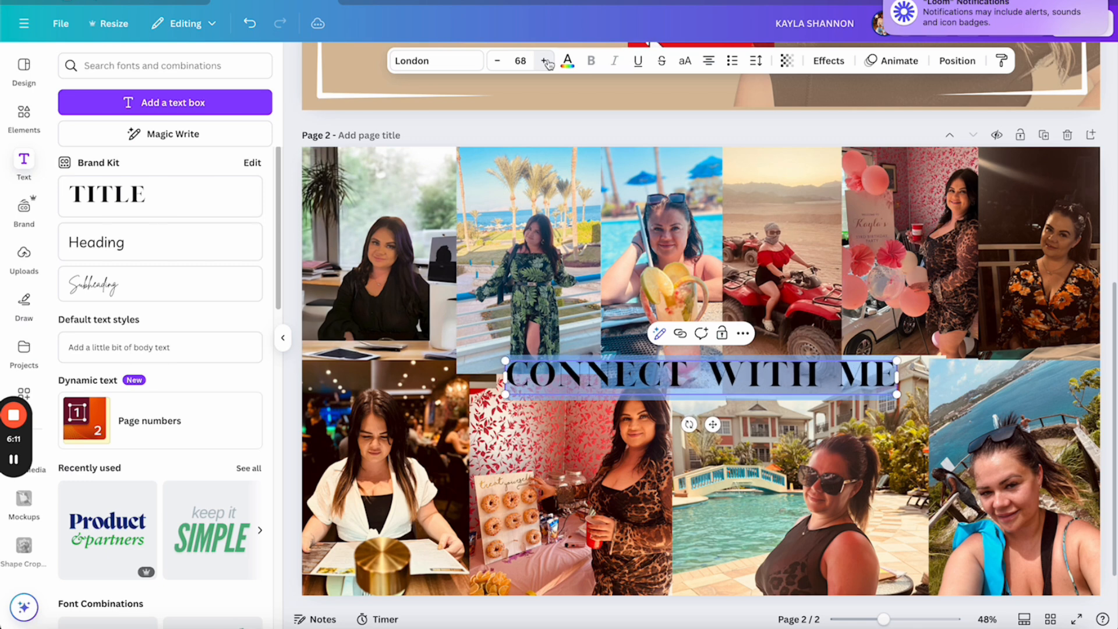
left_click(545, 60)
left_click(545, 60)
Make the heading text white and move it up-left over the collage
left_click(619, 209)
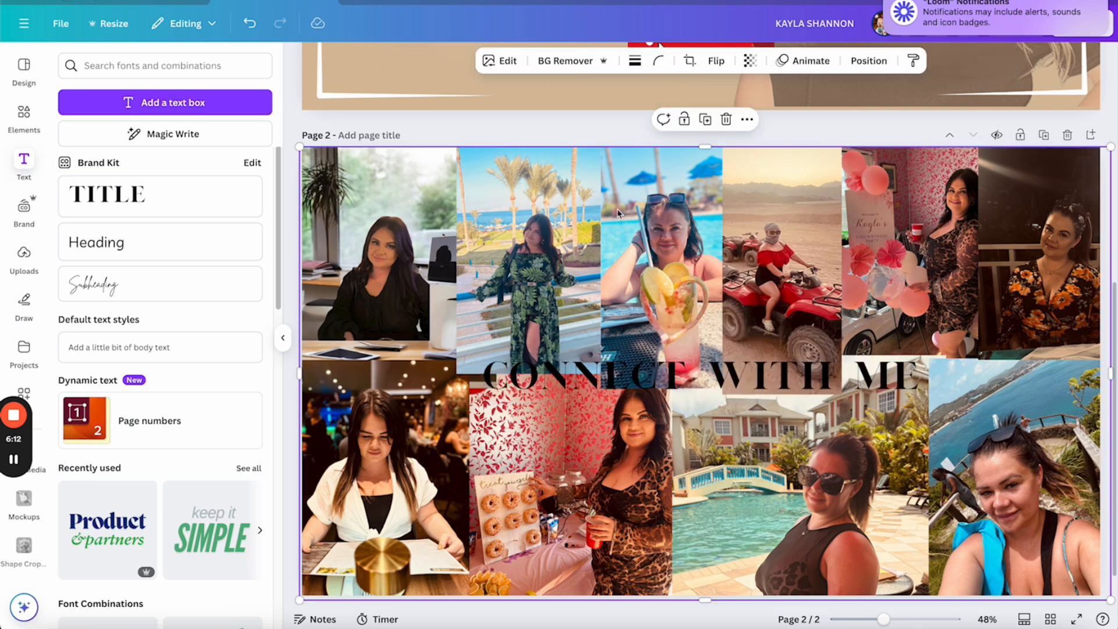
left_click(702, 375)
left_click(740, 378)
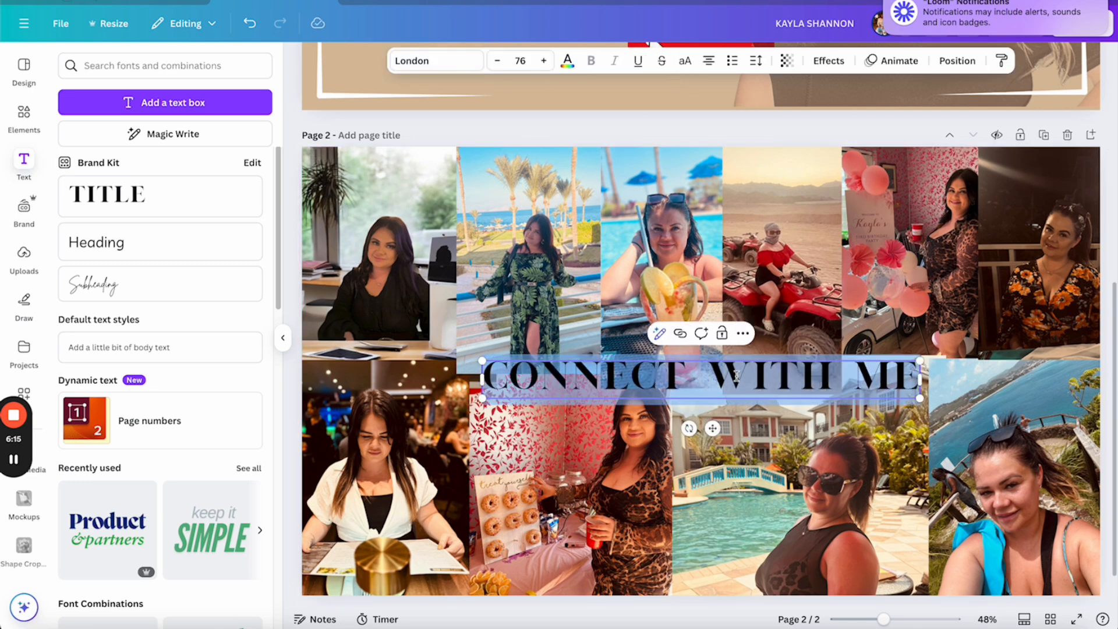
left_click(568, 62)
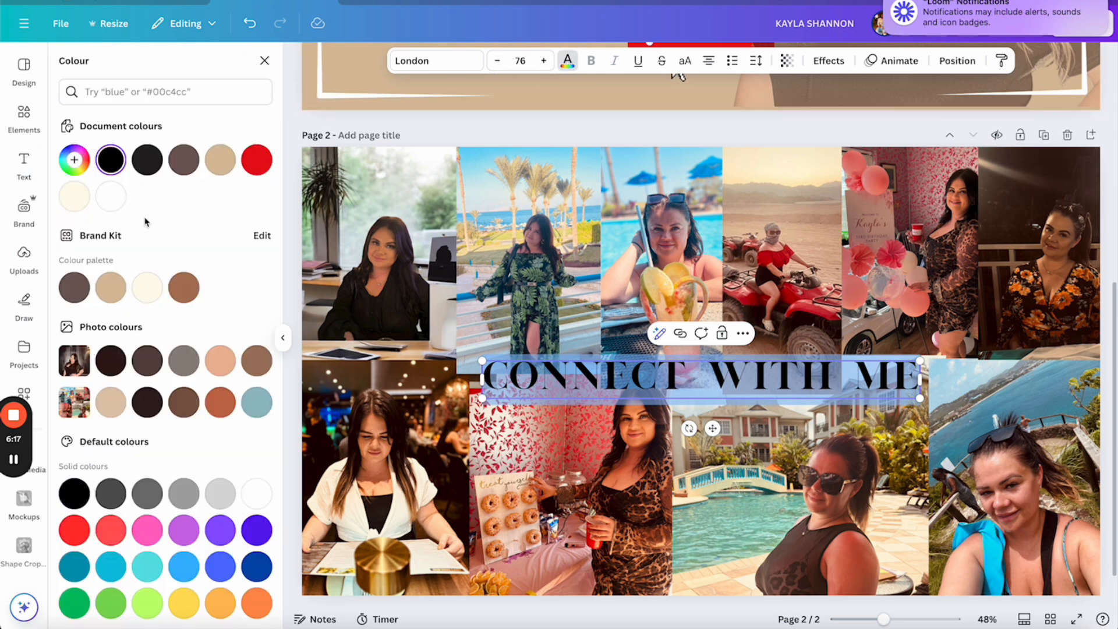
left_click(111, 196)
left_click_drag(712, 428, 575, 351)
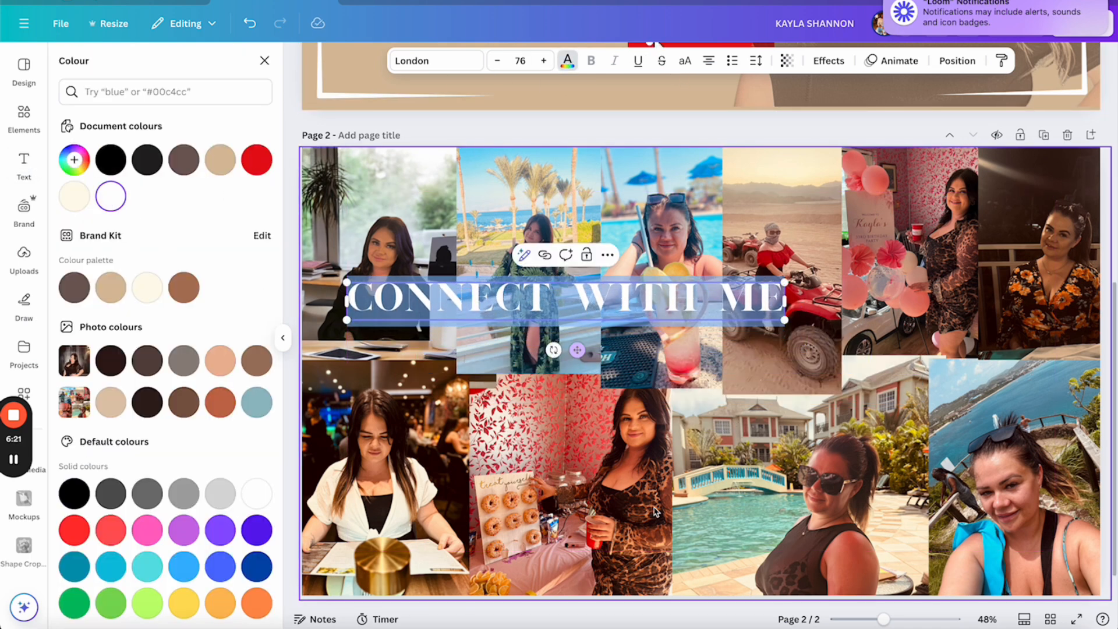
Search the element library for 'iphone' to list phone mockup graphics
left_click(23, 165)
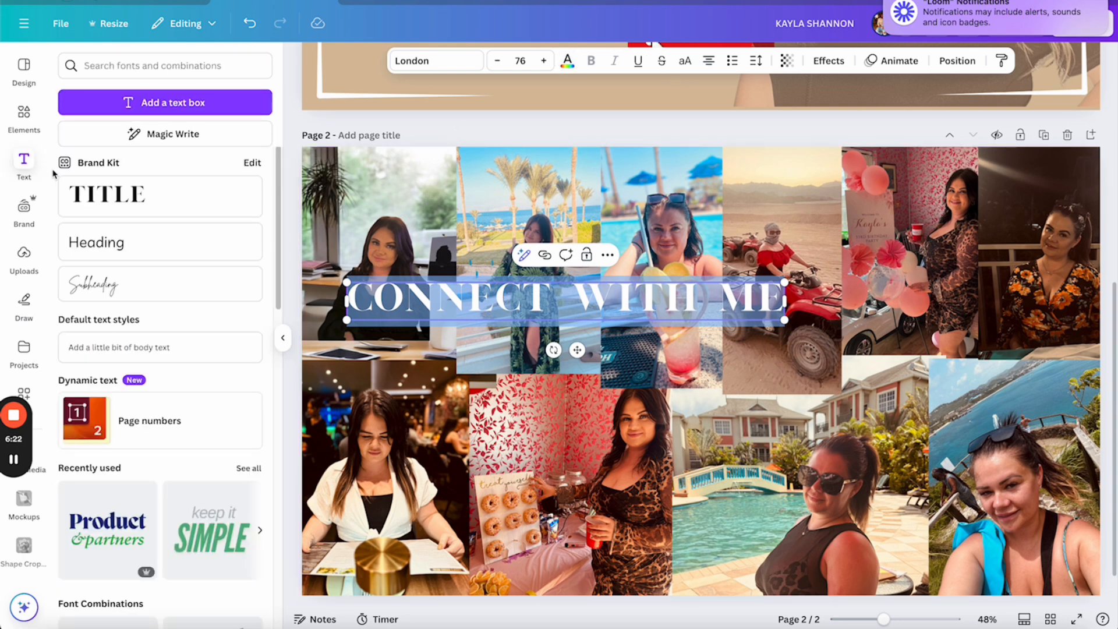
left_click(24, 116)
left_click(145, 70)
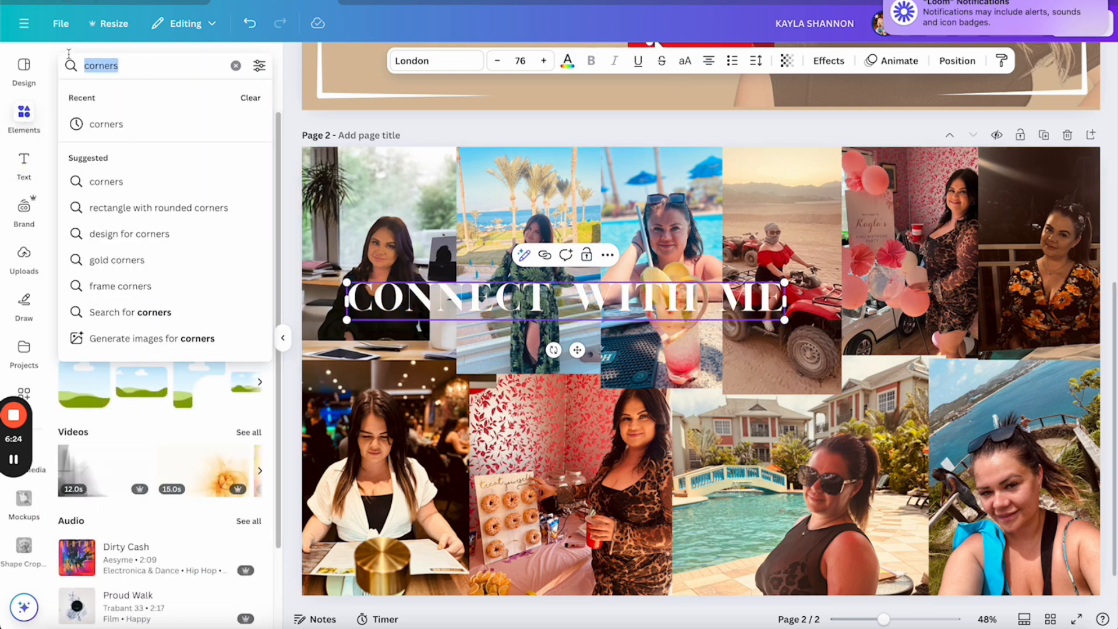
type("ihp")
key("BackSpace")
key("BackSpace")
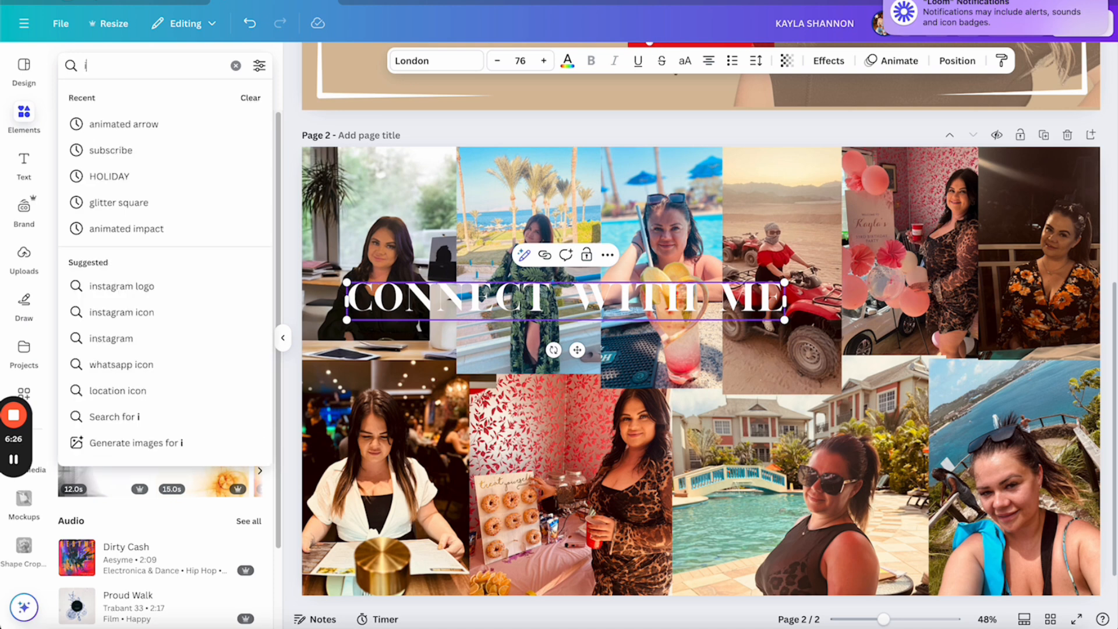
type("phone")
key("Return")
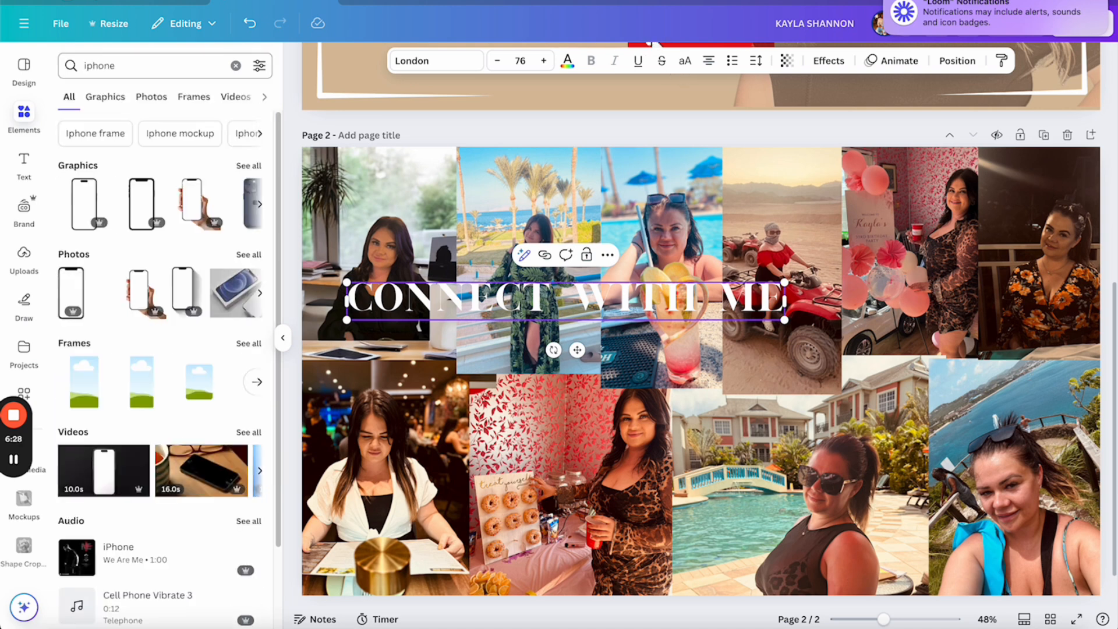
Add an iPhone frame graphic, tilt it about 20°, and move it over the right-hand photos
left_click(97, 202)
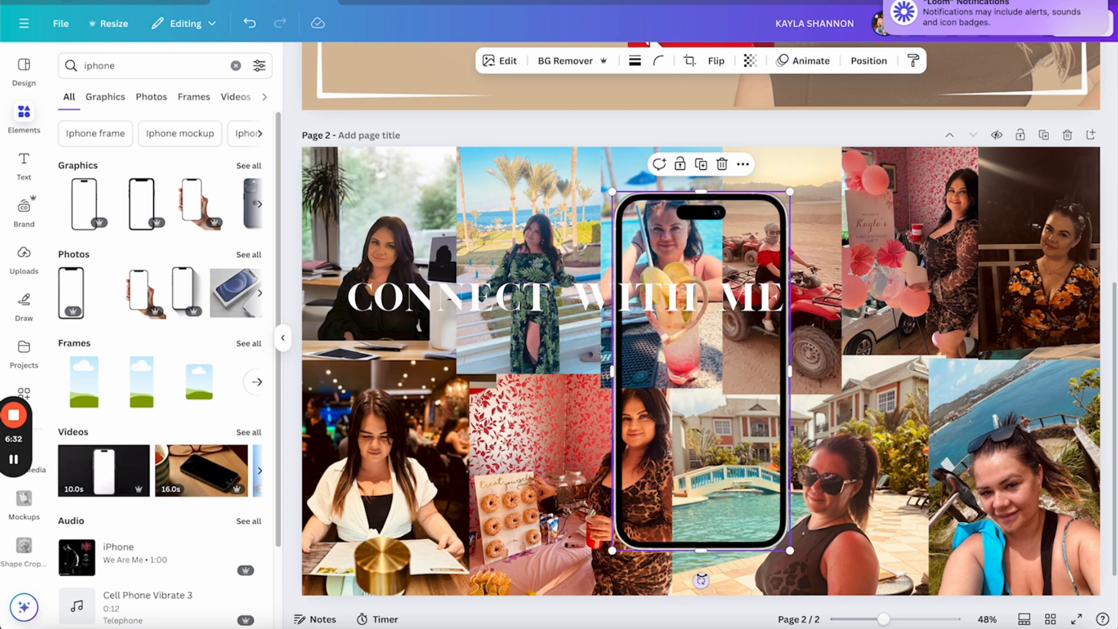
left_click_drag(701, 580, 633, 569)
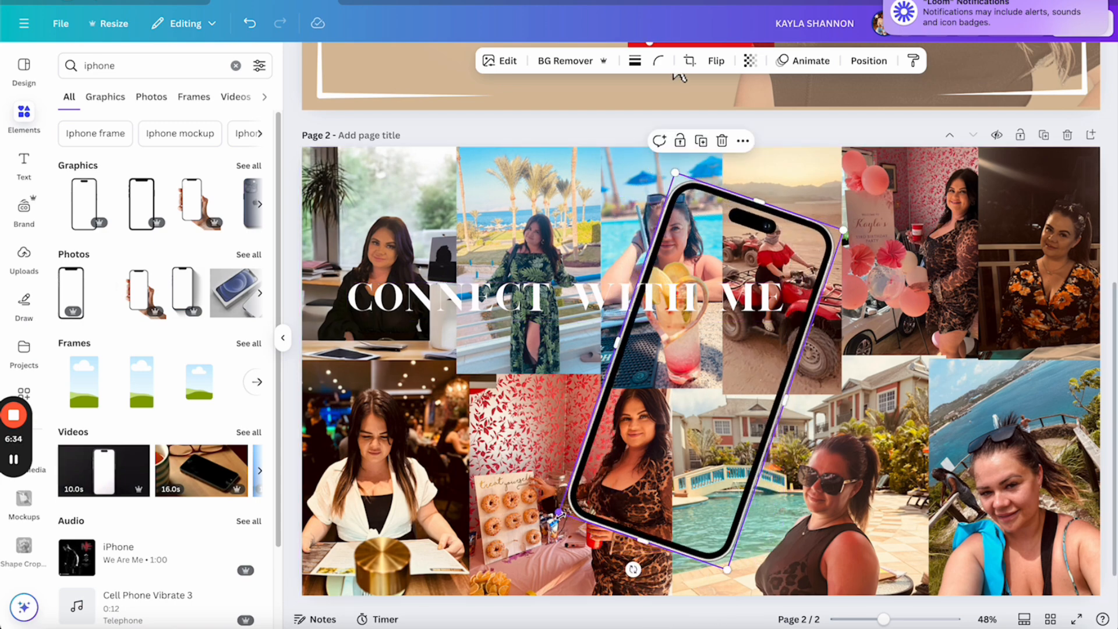
left_click_drag(632, 464, 908, 445)
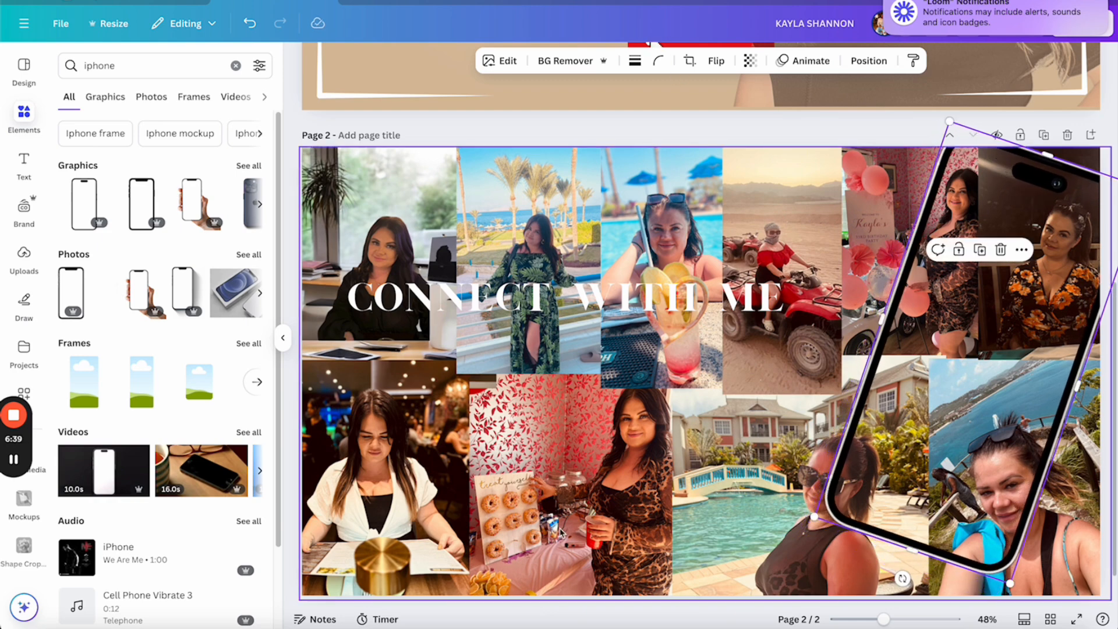
left_click(31, 263)
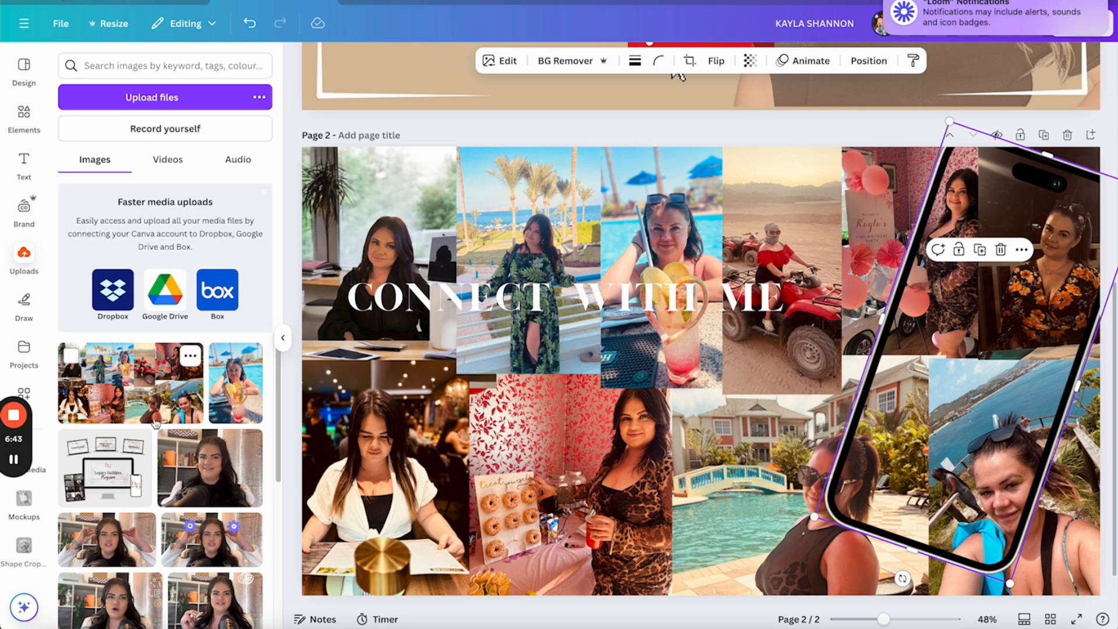
Add the YouTube channel screen recording from uploaded videos, tilt it 16°, and fit it to the phone frame
scroll(214, 540, "down", 1)
scroll(215, 540, "down", 6)
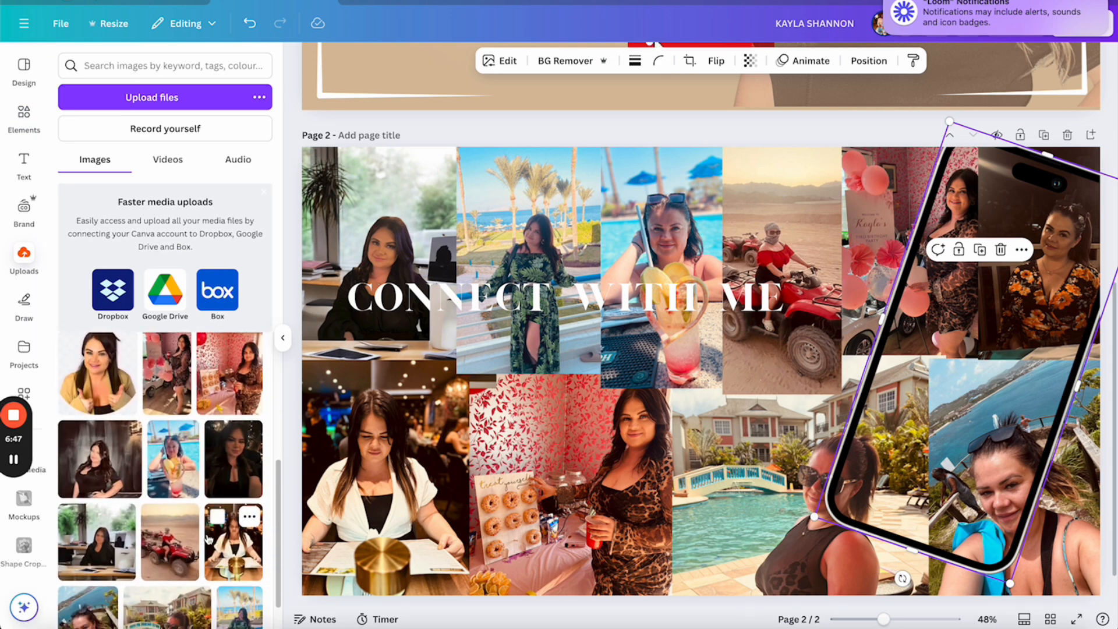
left_click(168, 160)
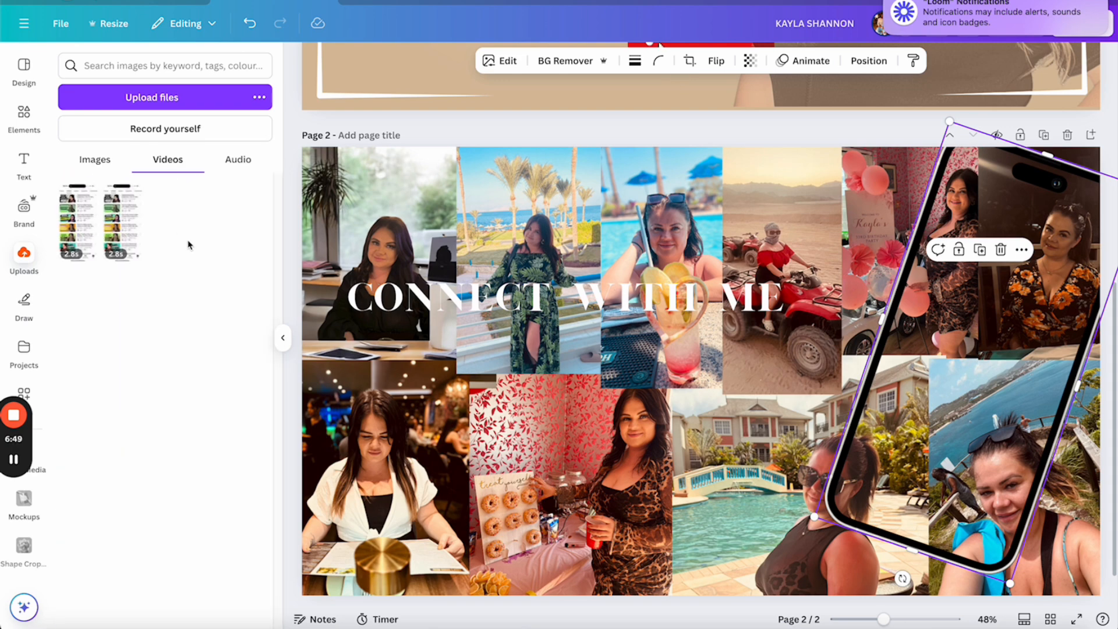
left_click(76, 215)
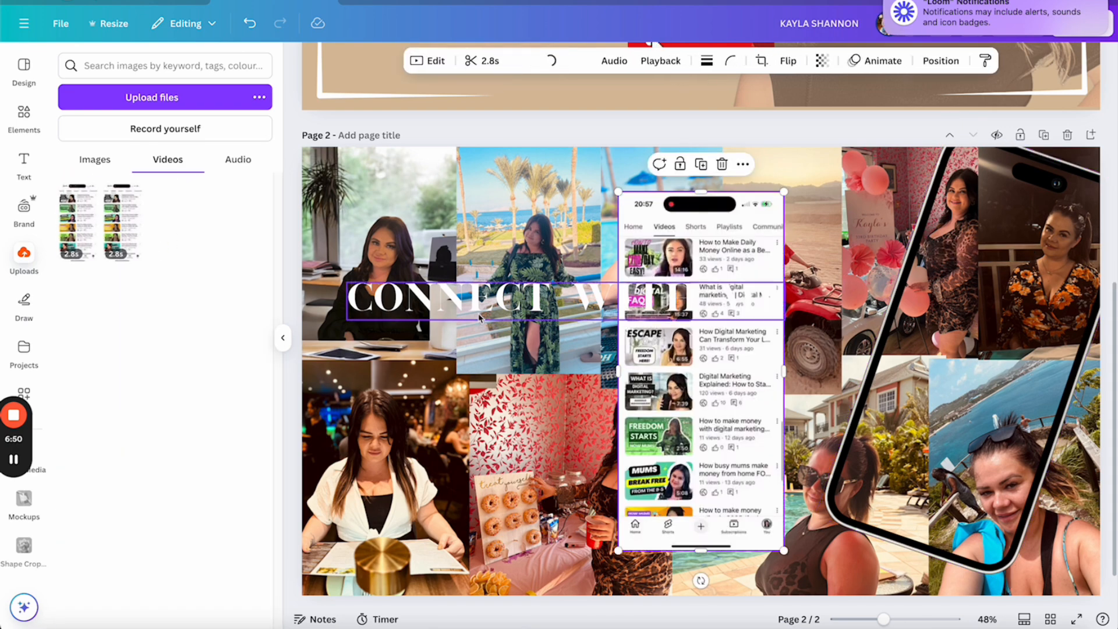
left_click_drag(701, 580, 635, 582)
left_click_drag(670, 499, 932, 454)
left_click_drag(997, 533, 1010, 564)
left_click_drag(989, 496, 988, 504)
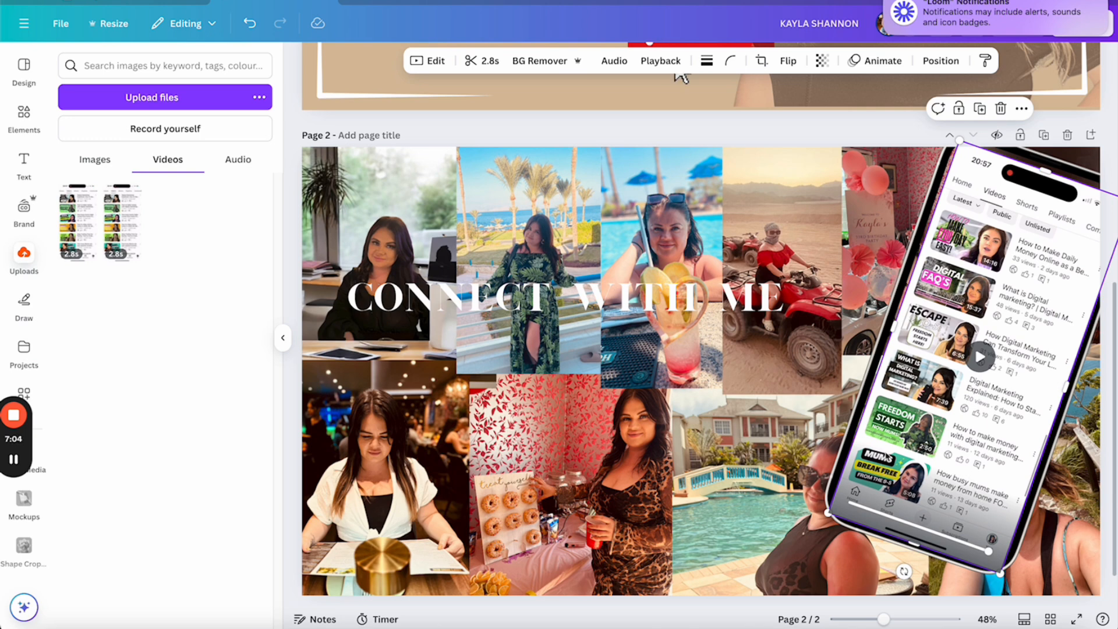
left_click_drag(895, 323, 893, 322)
left_click_drag(1048, 170, 1050, 165)
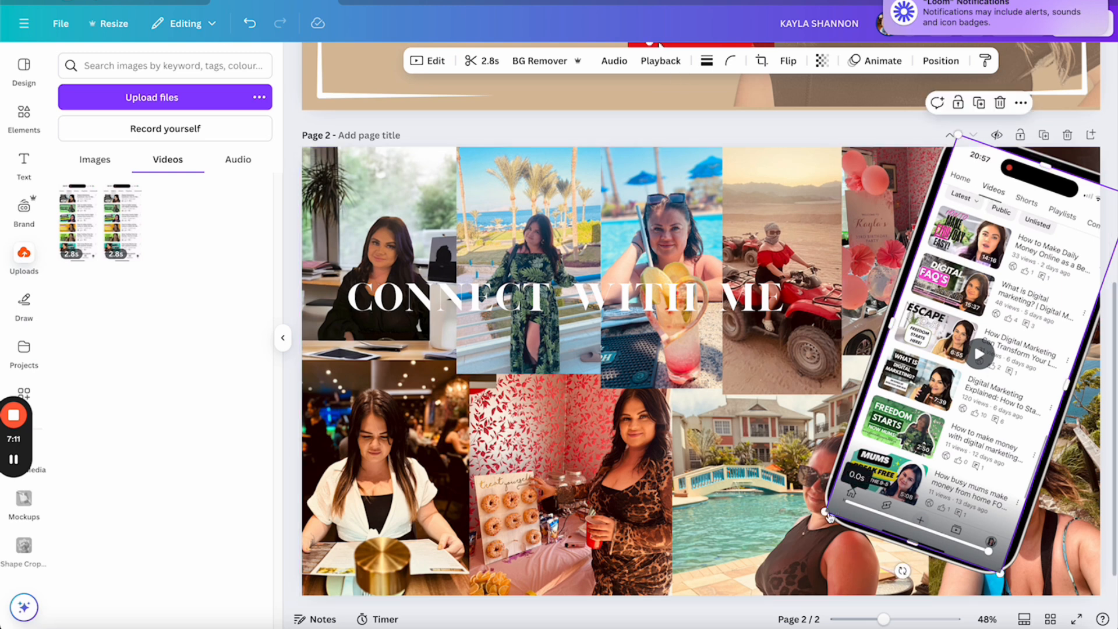
left_click_drag(830, 517, 829, 517)
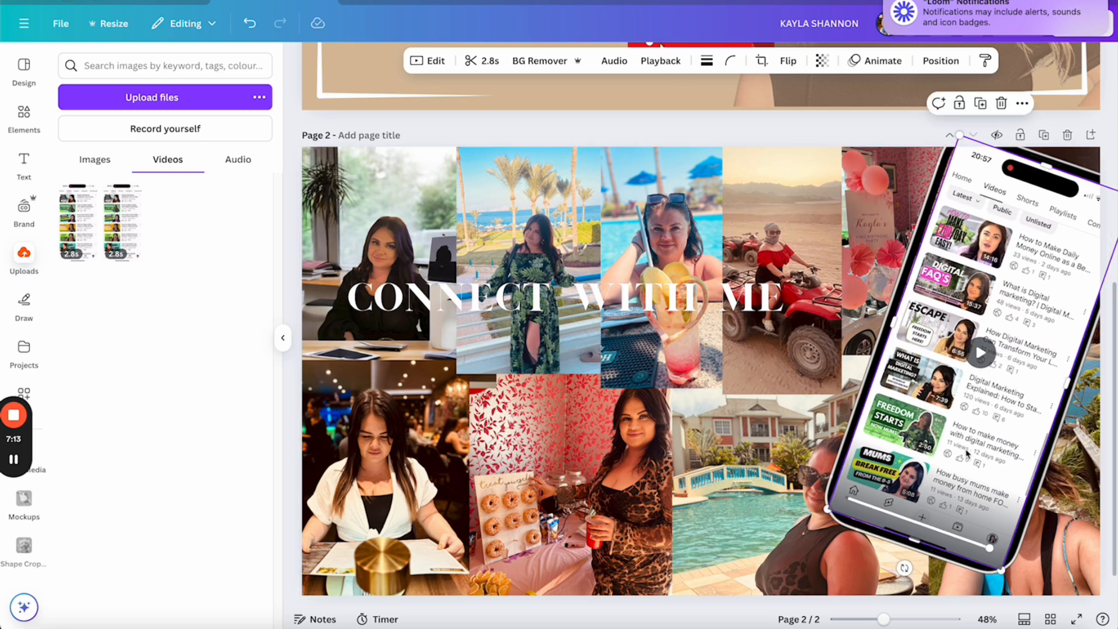
Send the phone video one layer backward behind the frame and widen it slightly from the left
right_click(967, 425)
mouse_move(920, 379)
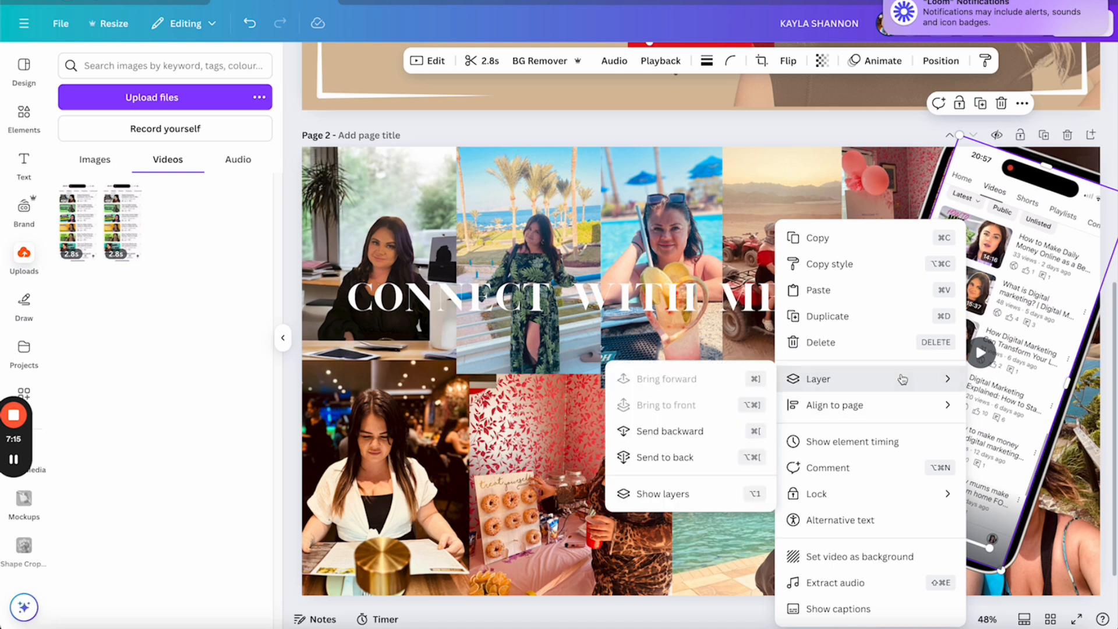
left_click(704, 429)
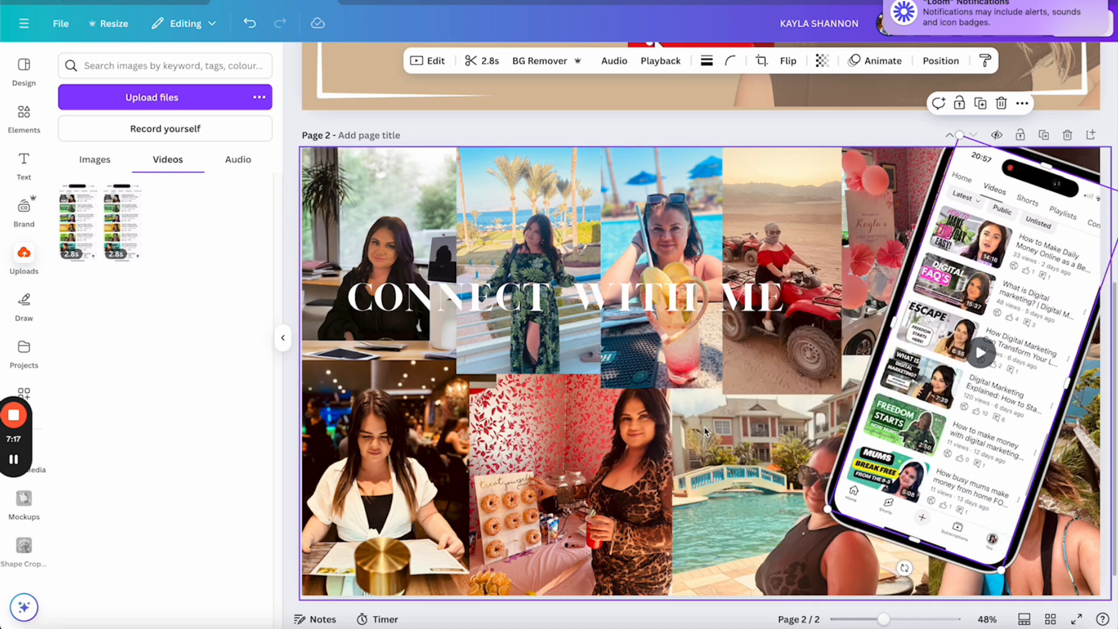
left_click(744, 372)
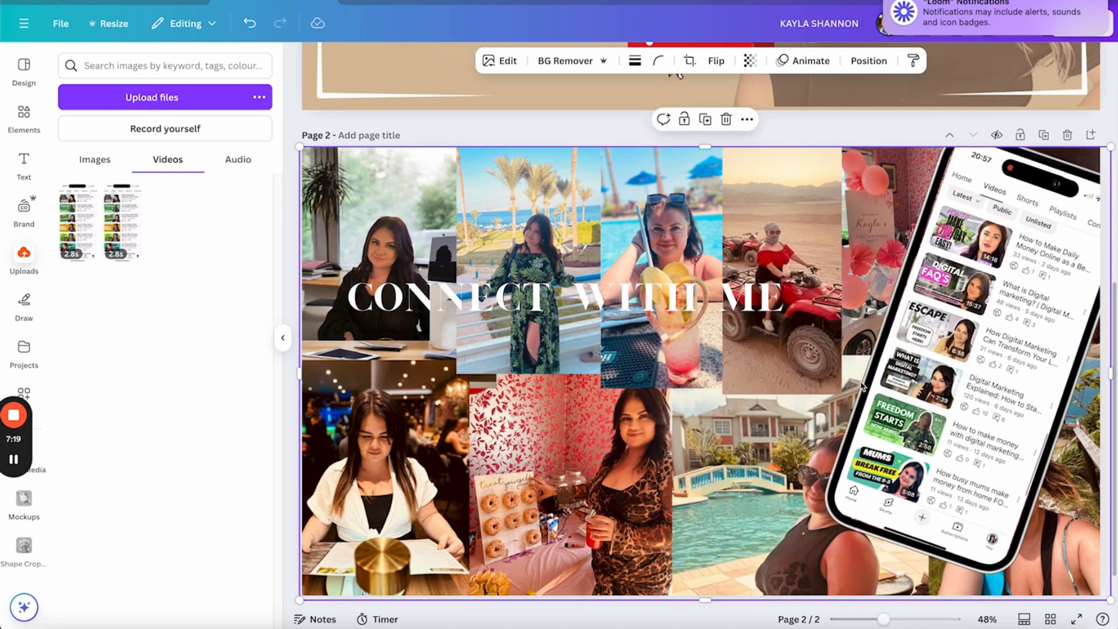
left_click(957, 205)
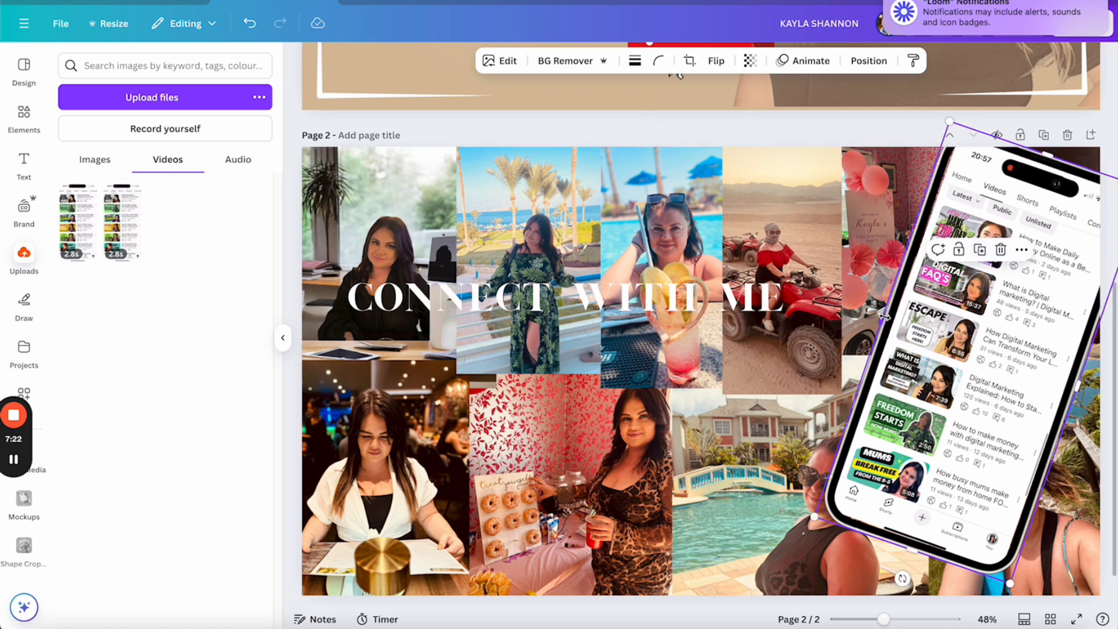
left_click_drag(885, 317, 888, 319)
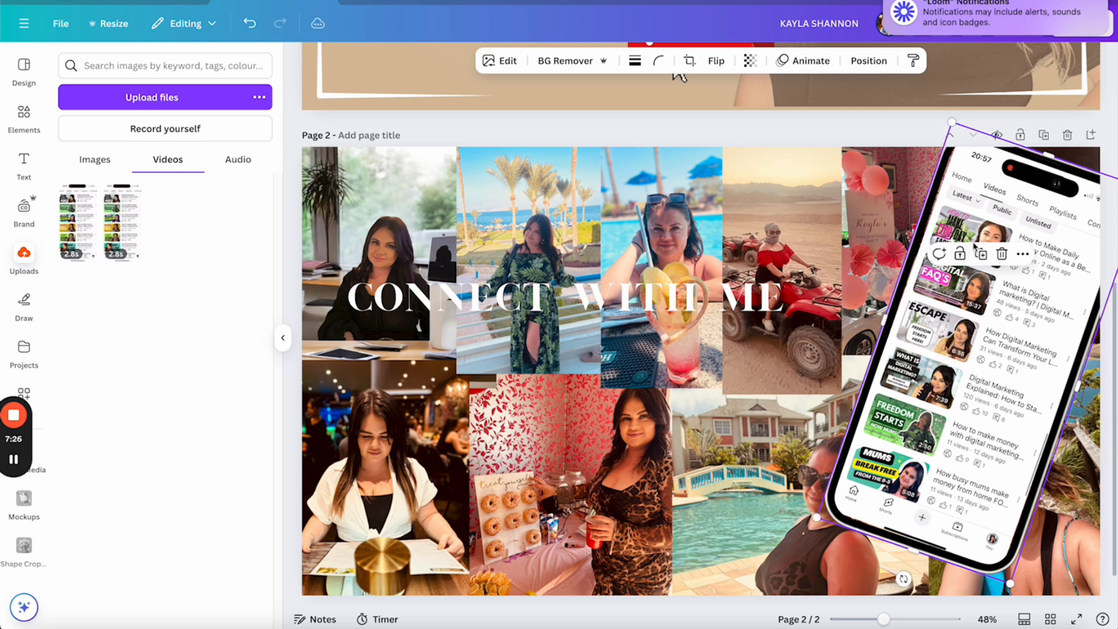
left_click(697, 138)
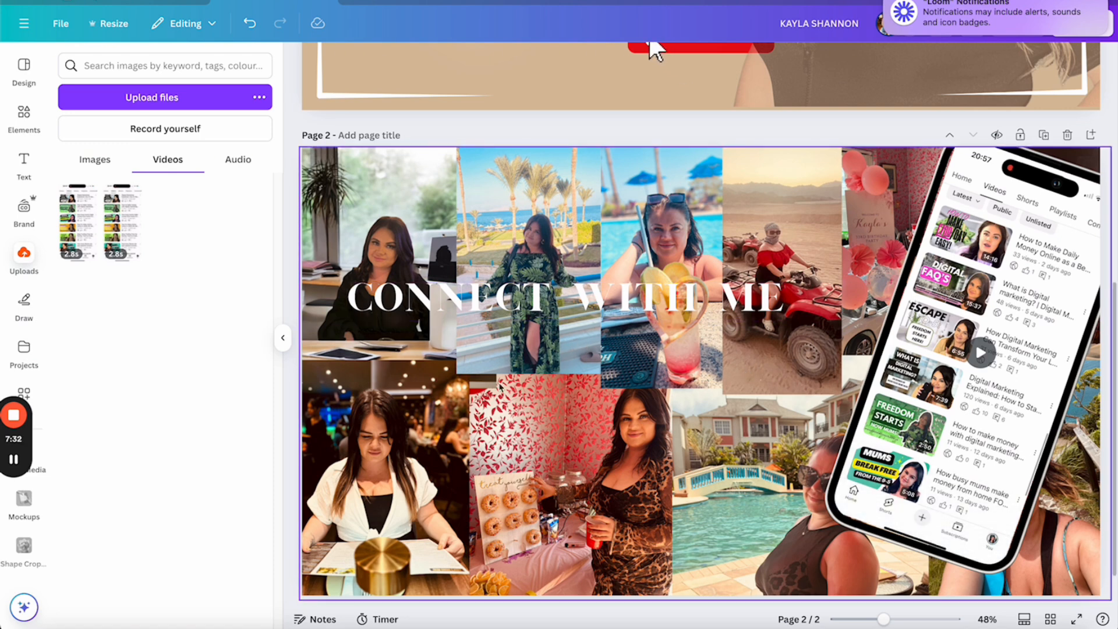
left_click(23, 113)
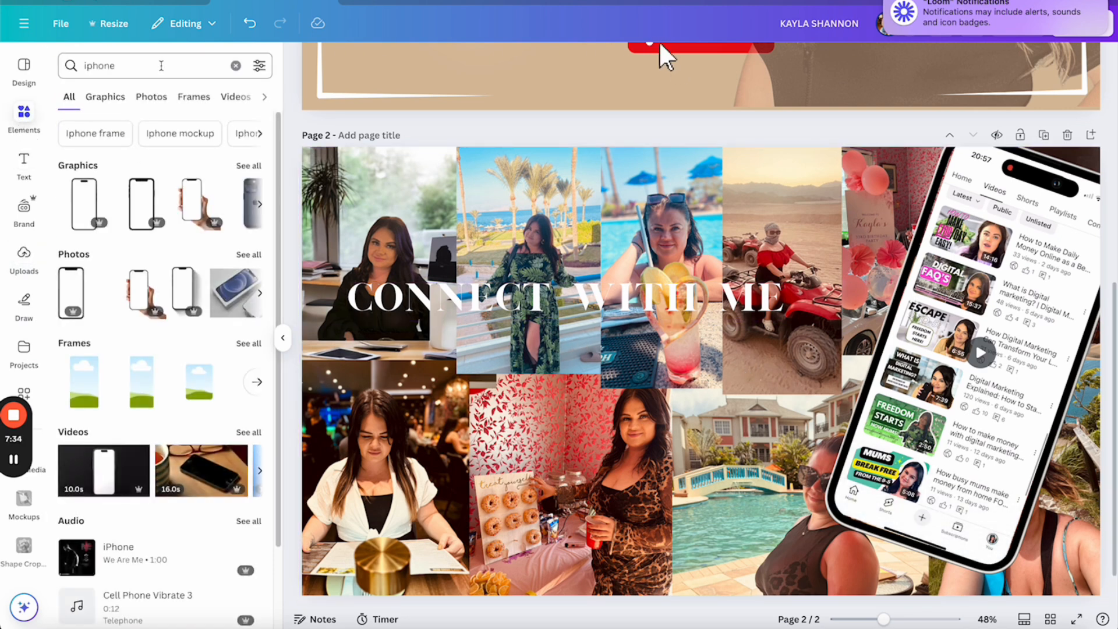
Add a plain circle shape and place it on the lower-left photo of page 2
left_click(116, 66)
type("circle")
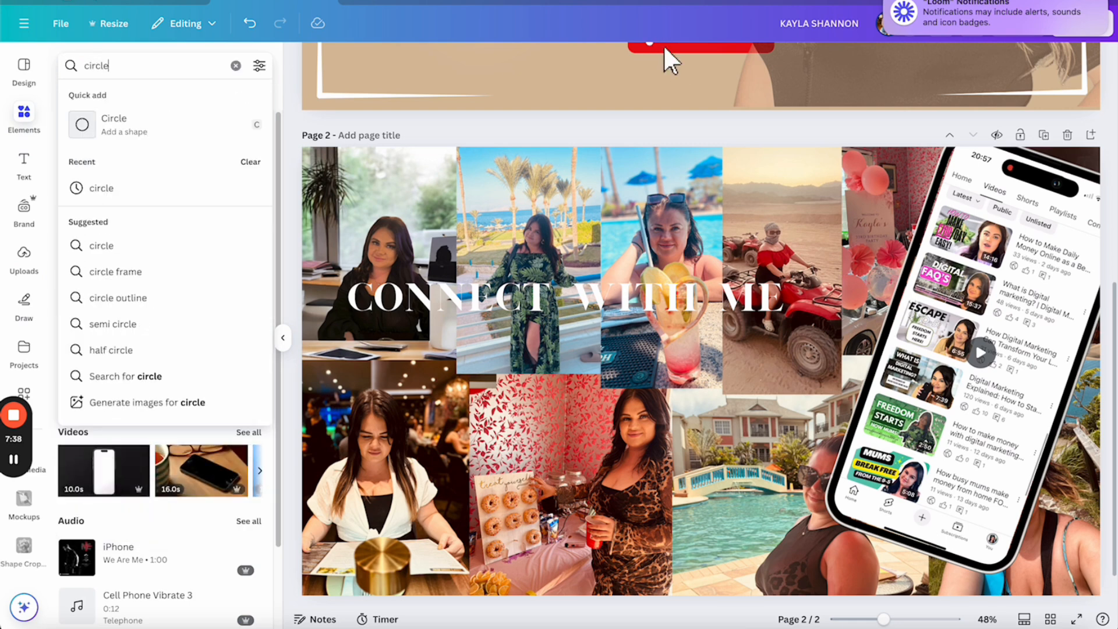
key("Return")
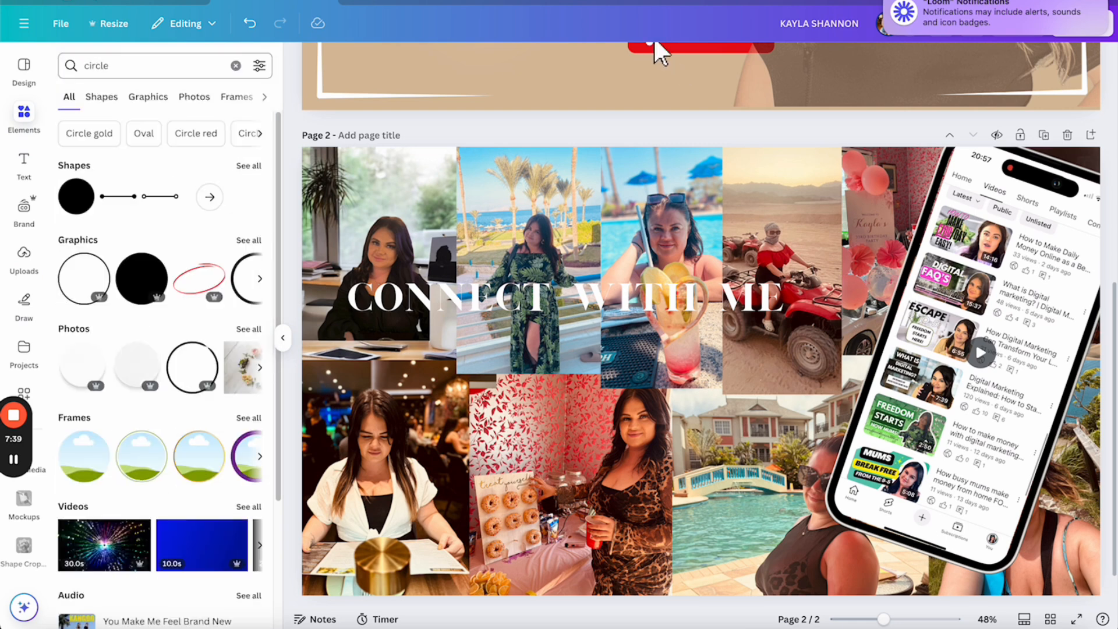
left_click(94, 206)
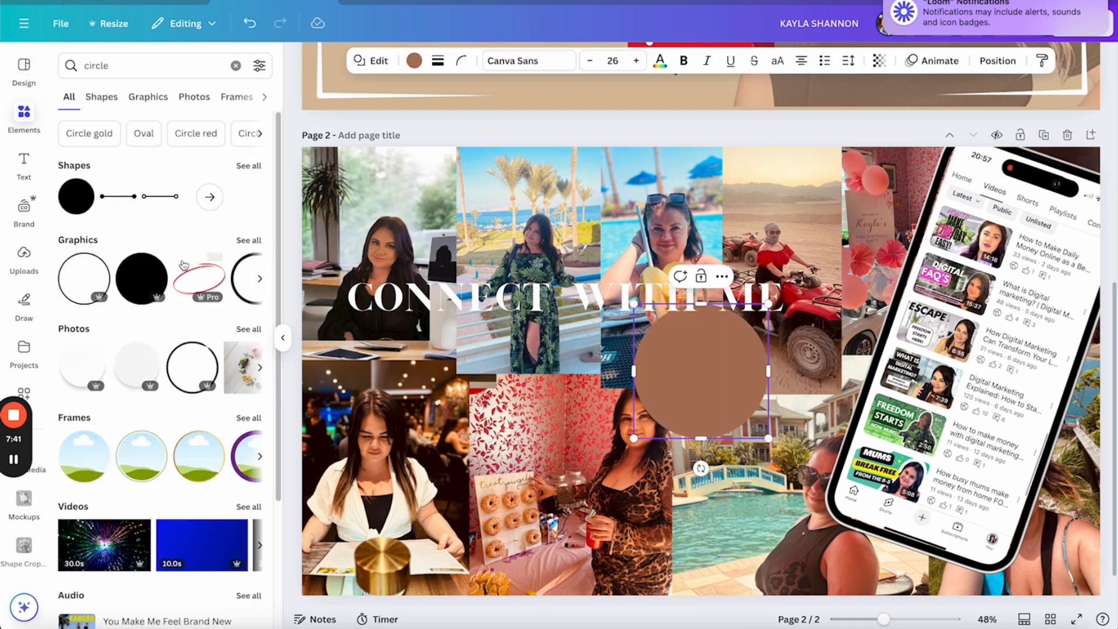
left_click_drag(720, 401, 373, 434)
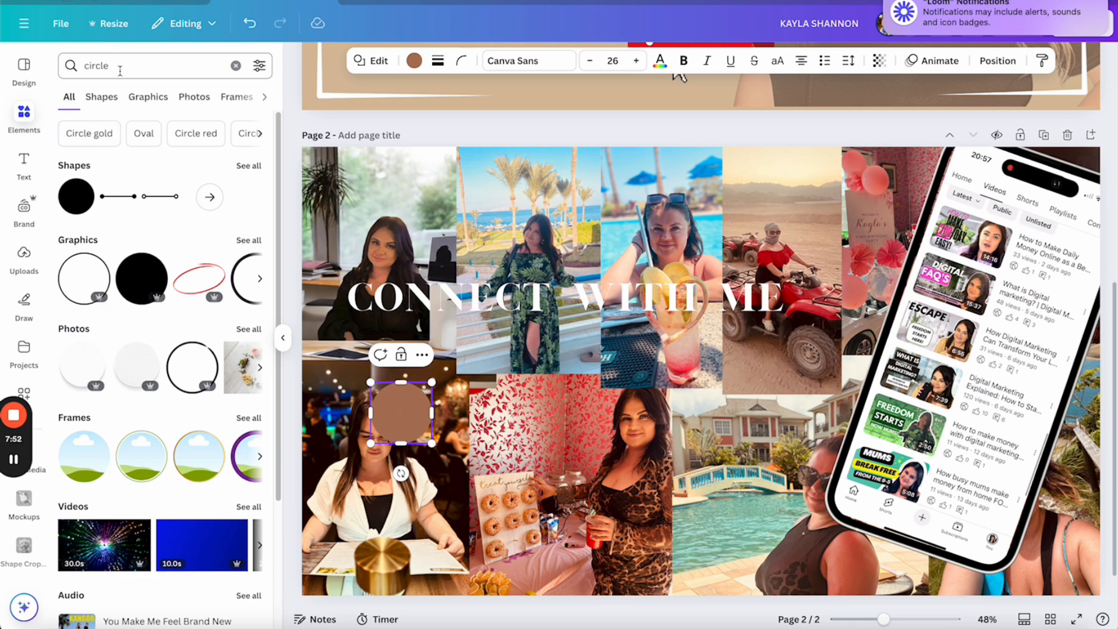
Search the element library for 'tab' graphics
left_click_drag(124, 67, 72, 65)
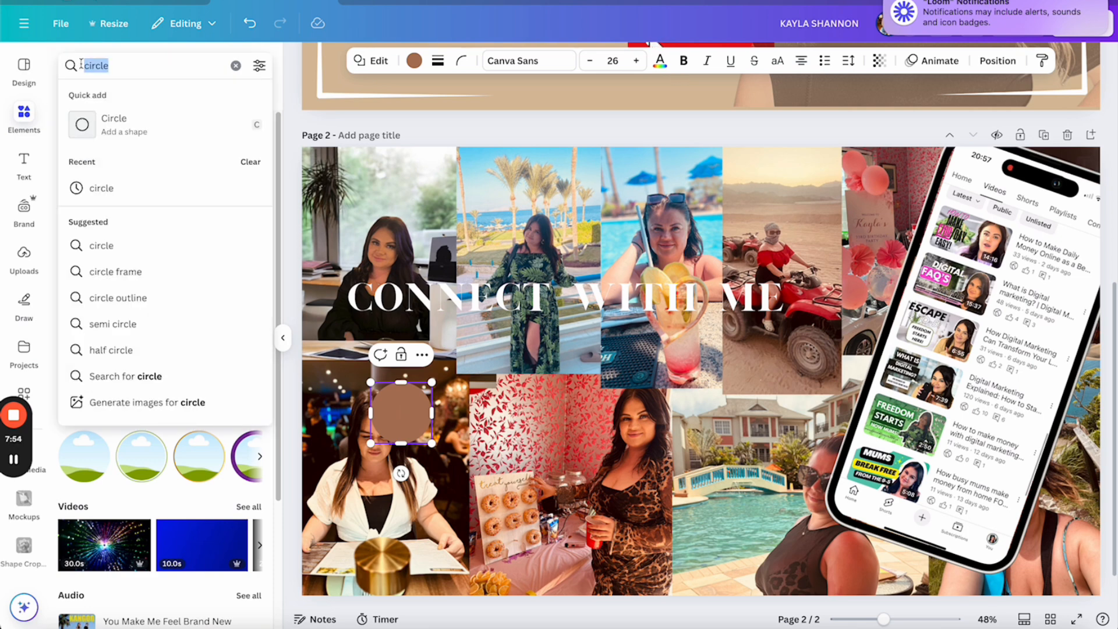
type("tab")
key("Return")
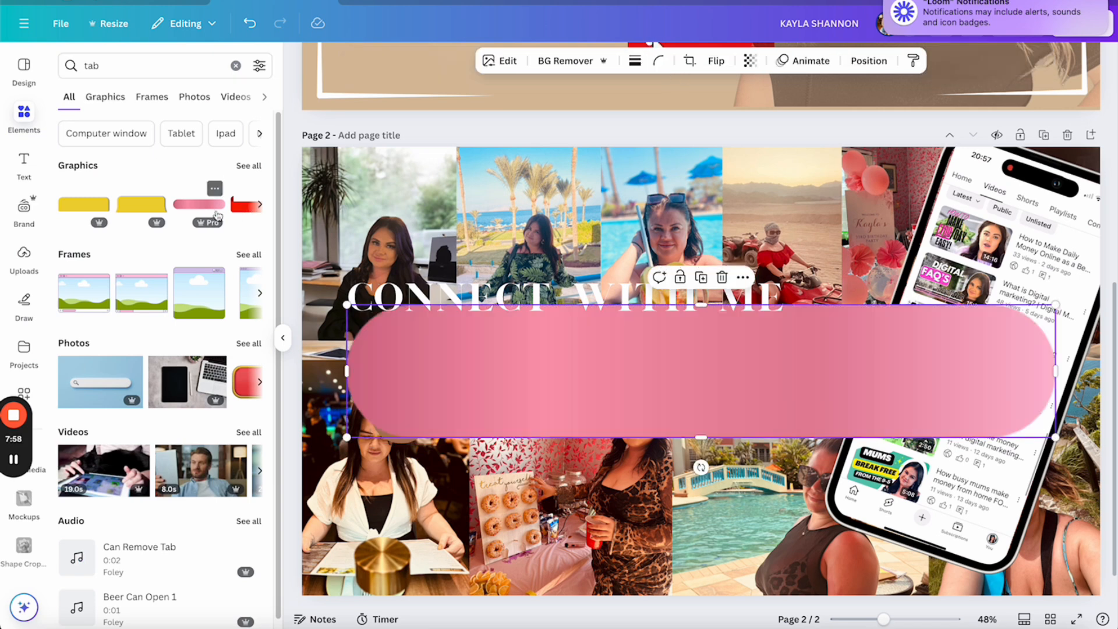
Add the pink rounded tab, shrink it into a short bar, and send it behind the brown circle
left_click(199, 204)
left_click_drag(348, 436, 434, 408)
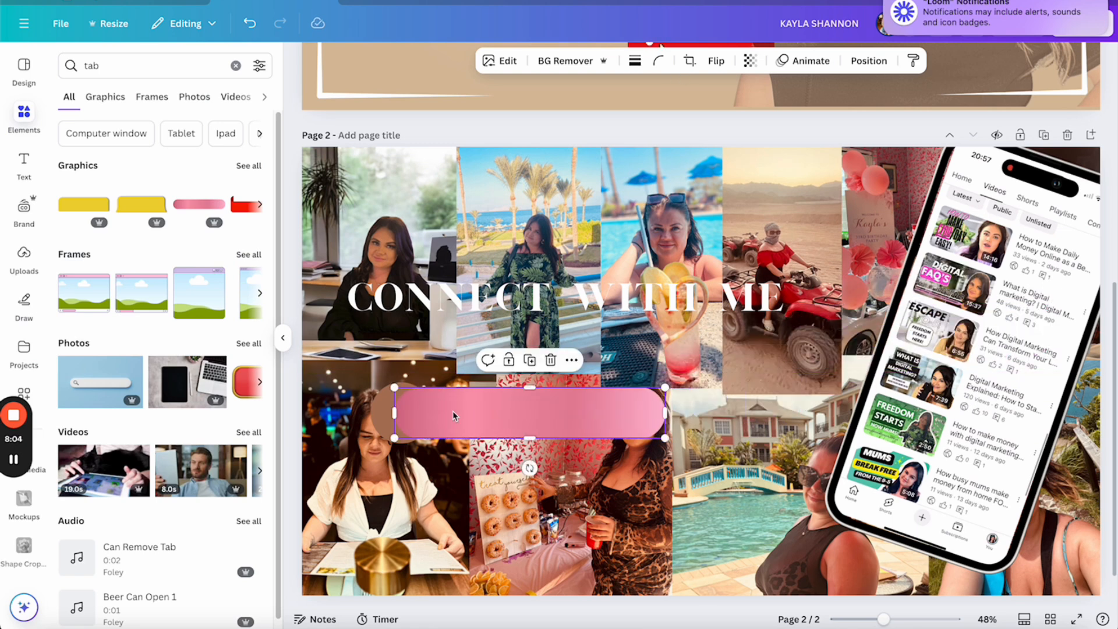
right_click(452, 411)
mouse_move(510, 354)
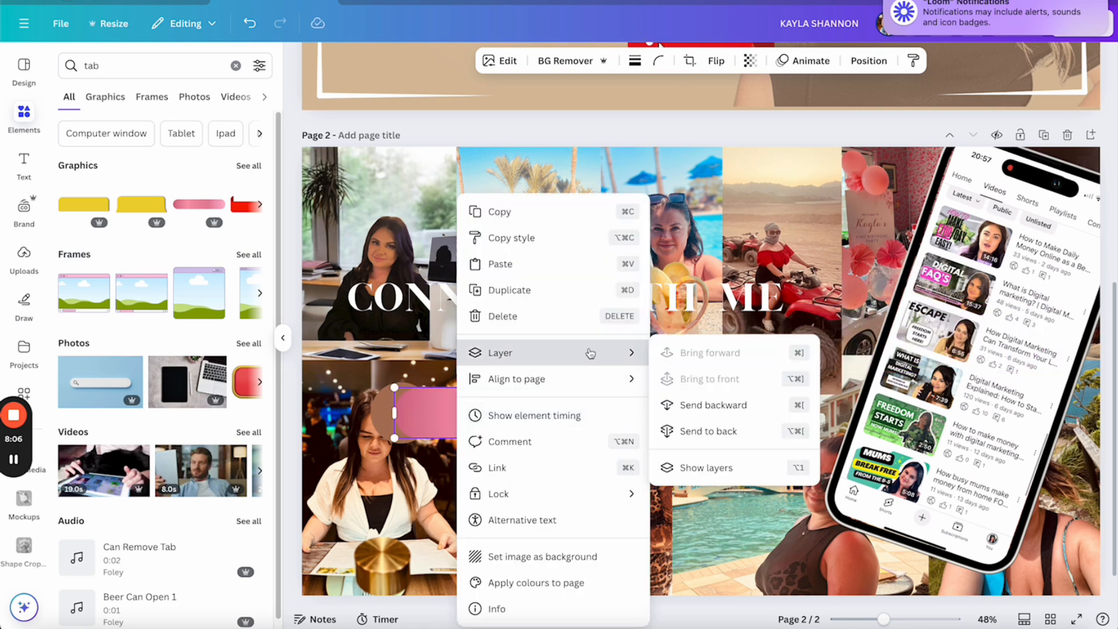
left_click(718, 405)
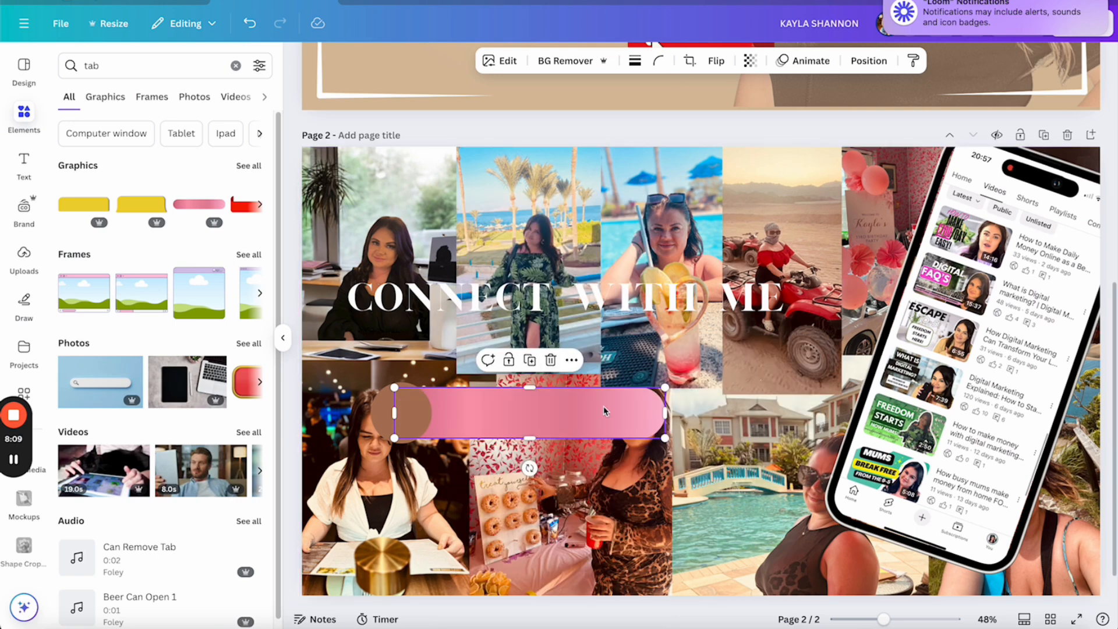
left_click(25, 169)
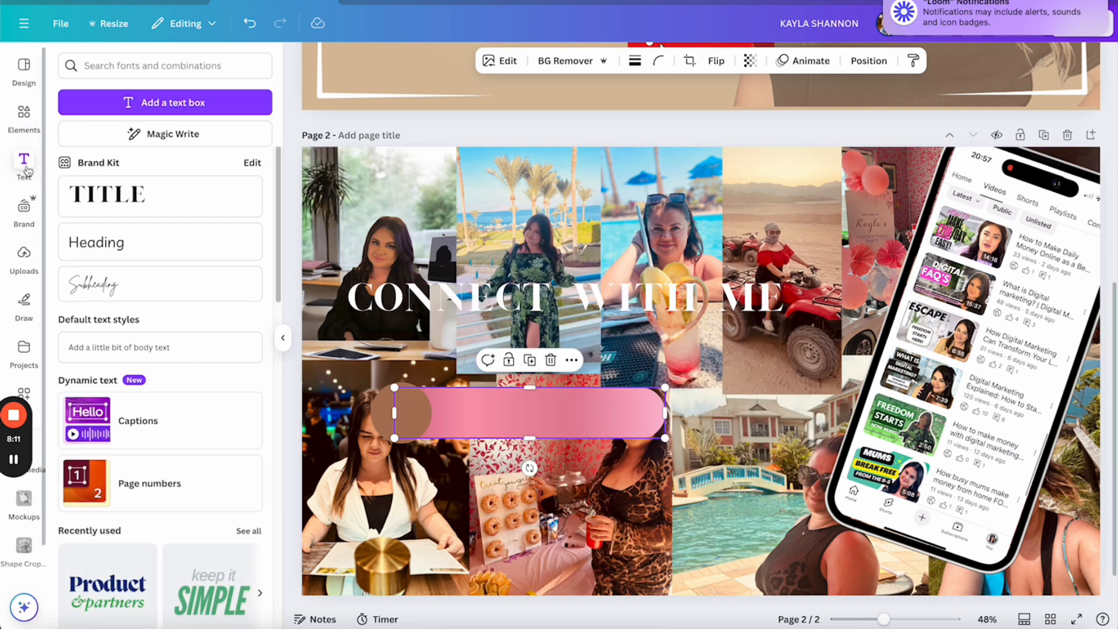
Add a heading containing the contact e-mail address and move it into the pink bar
left_click(147, 247)
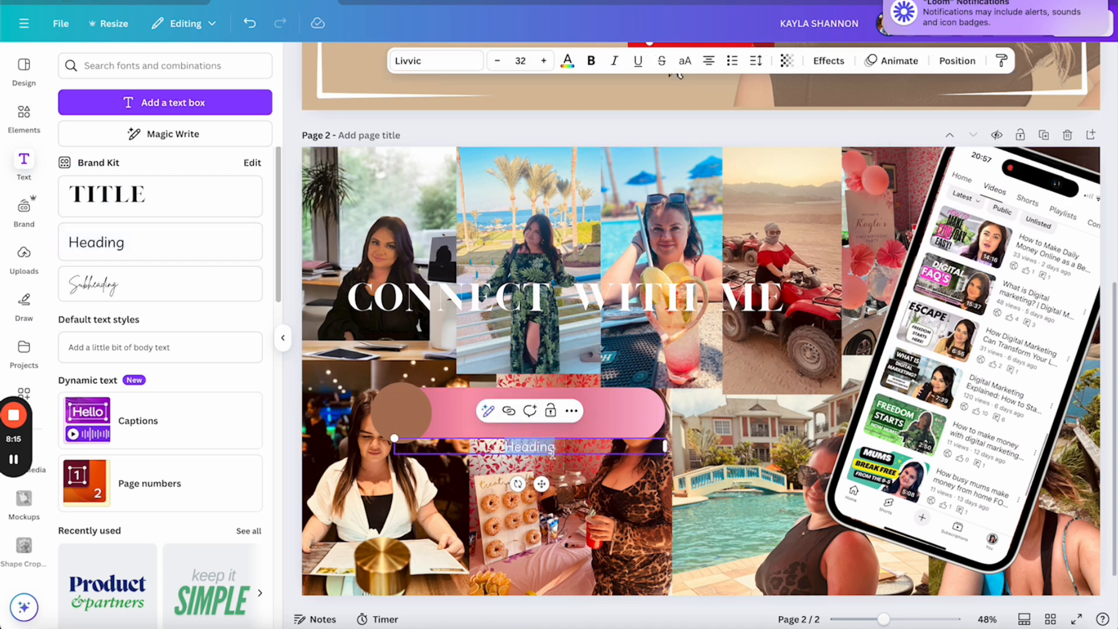
key("BackSpace")
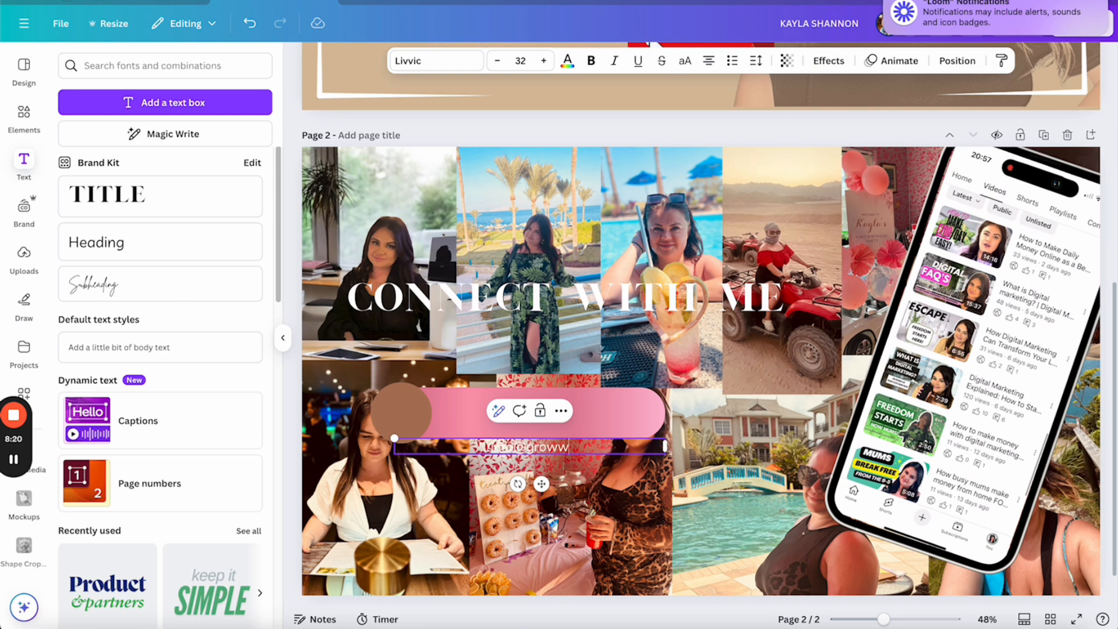
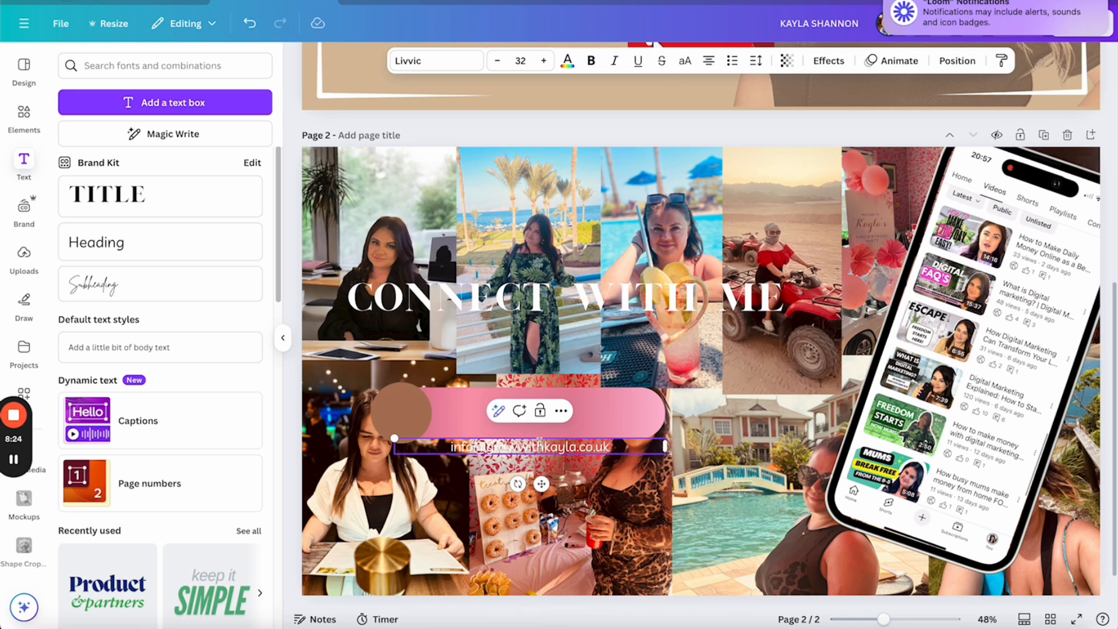
left_click_drag(542, 483, 537, 445)
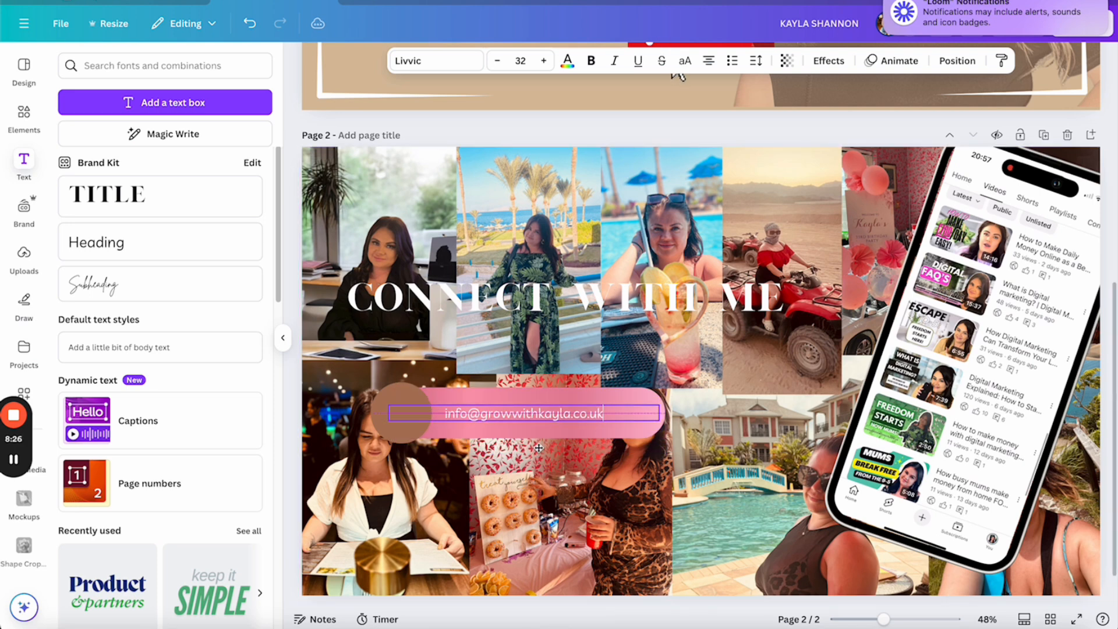
Enlarge the e-mail text to size 42 and centre it in the bar
left_click_drag(604, 412, 441, 413)
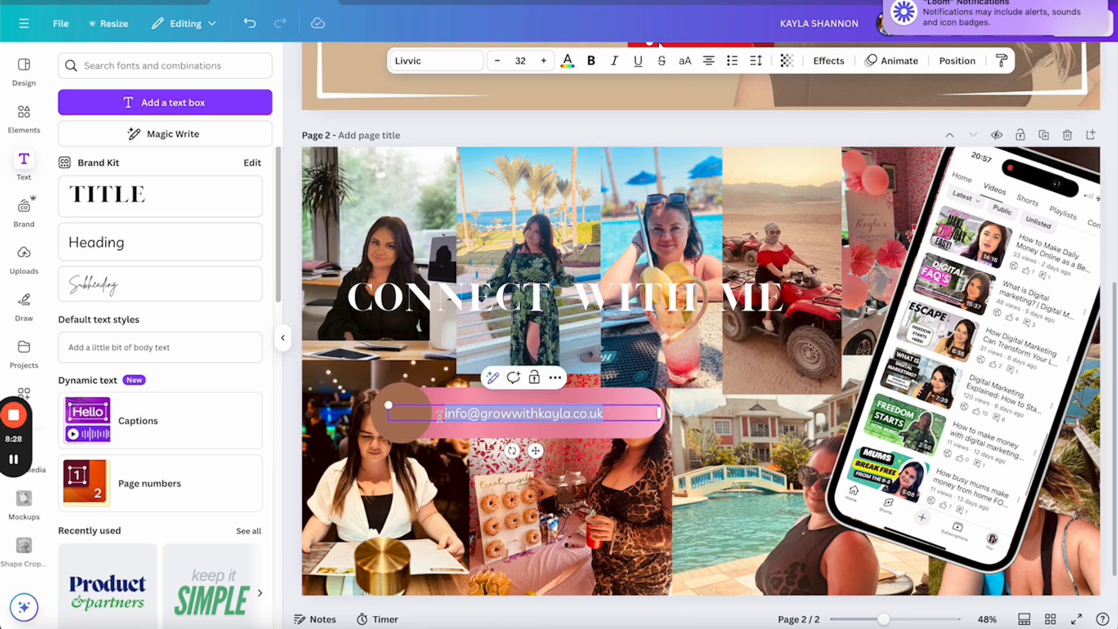
left_click(544, 60)
left_click(544, 60)
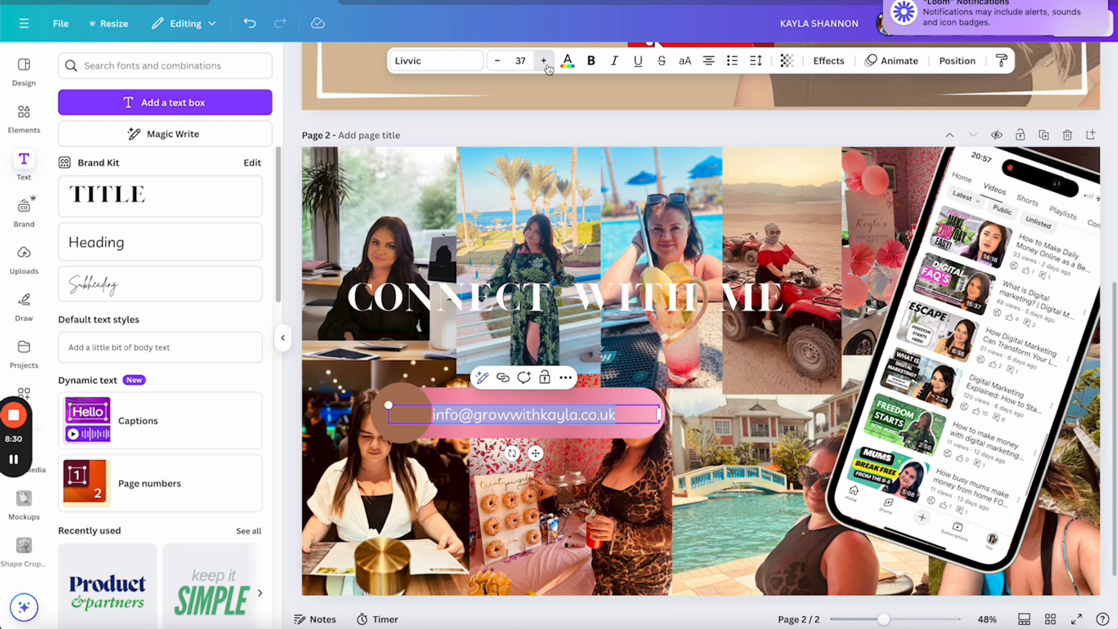
left_click(544, 60)
left_click(544, 61)
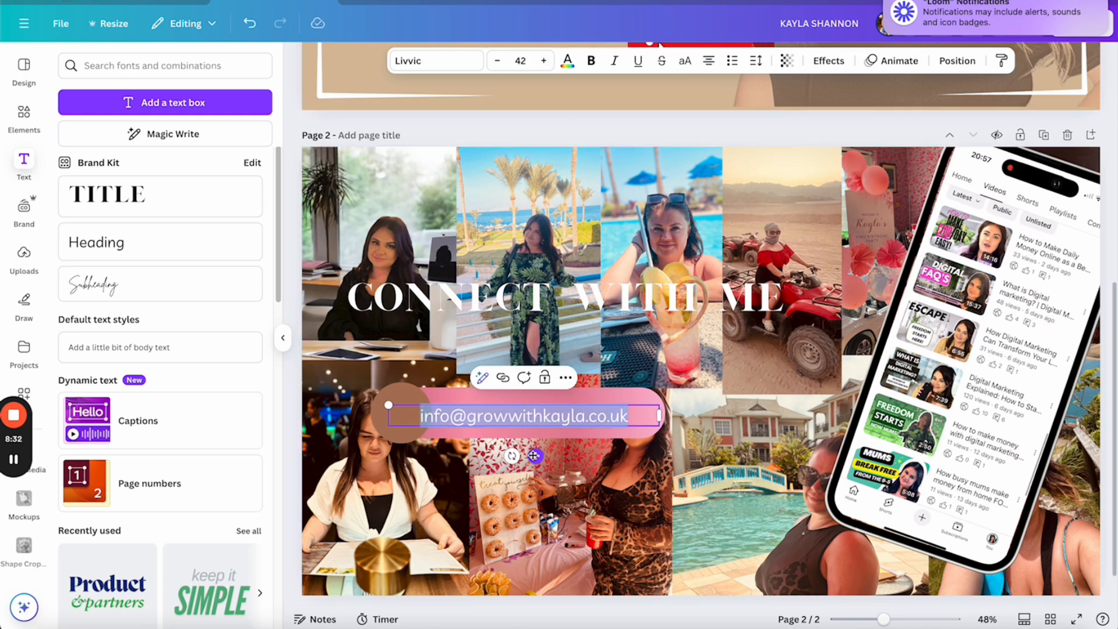
left_click_drag(534, 455, 544, 452)
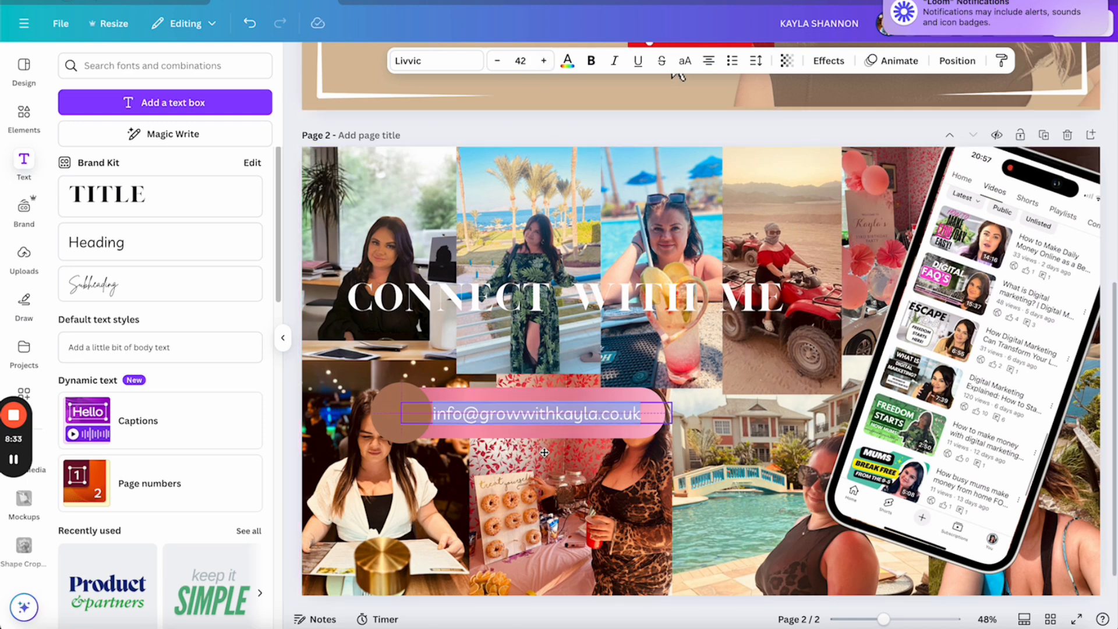
Recolour the pill behind the e-mail address from pink to the tan document colour
left_click(606, 390)
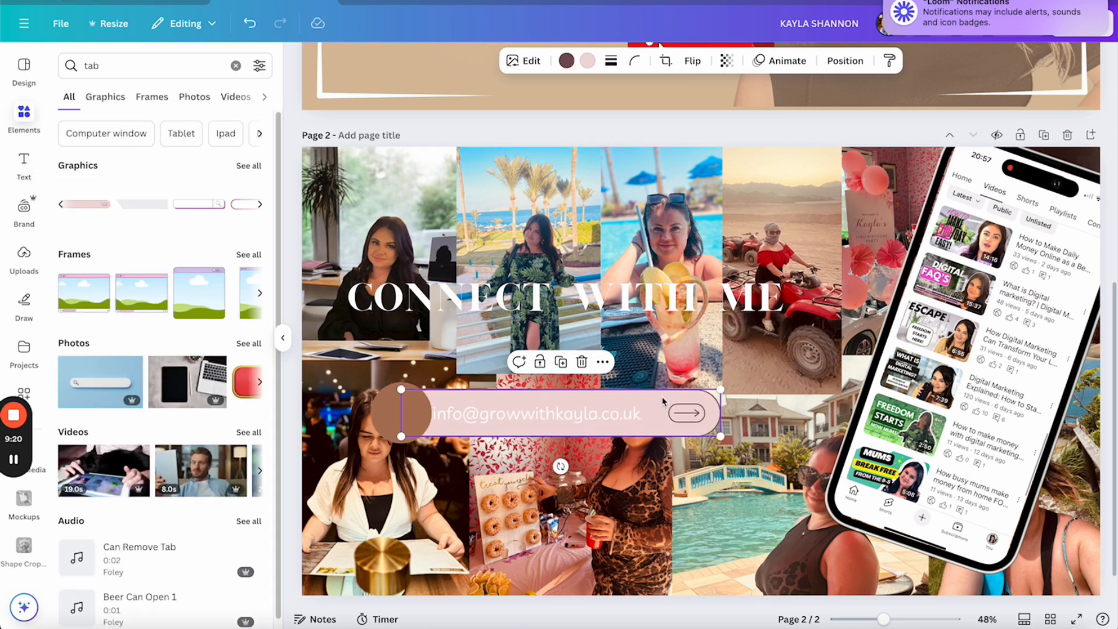
left_click(588, 61)
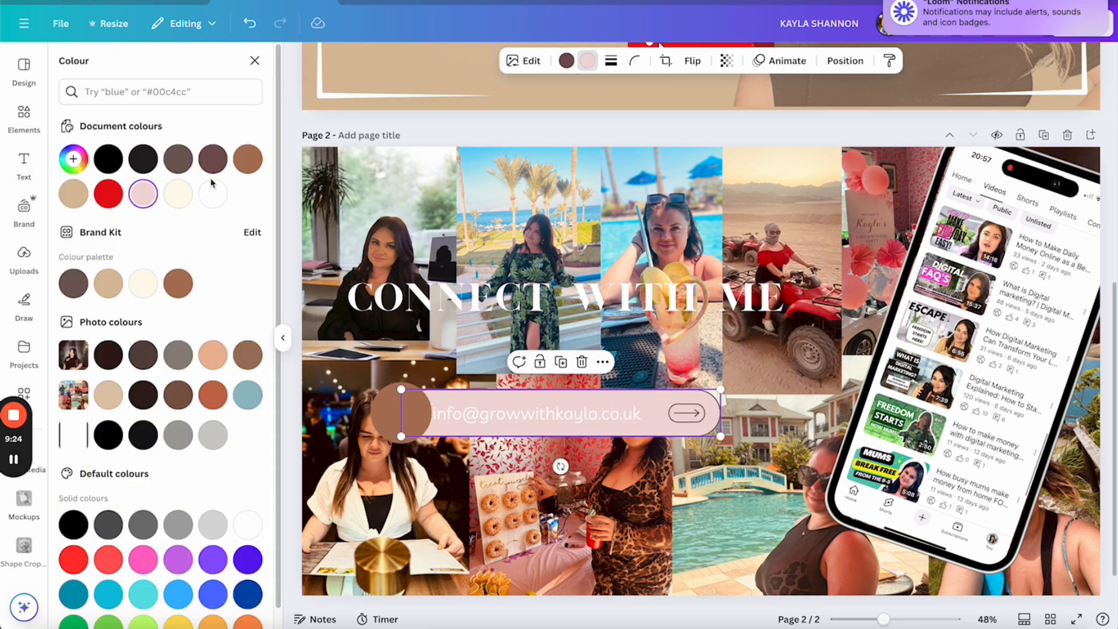
left_click(73, 197)
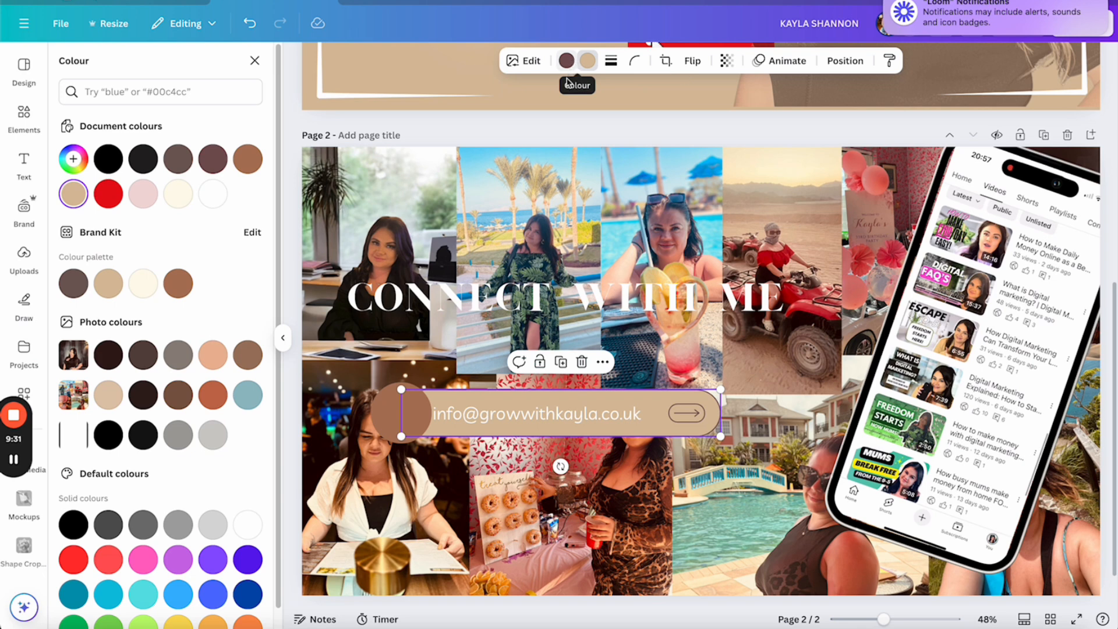
left_click(463, 137)
left_click(471, 138)
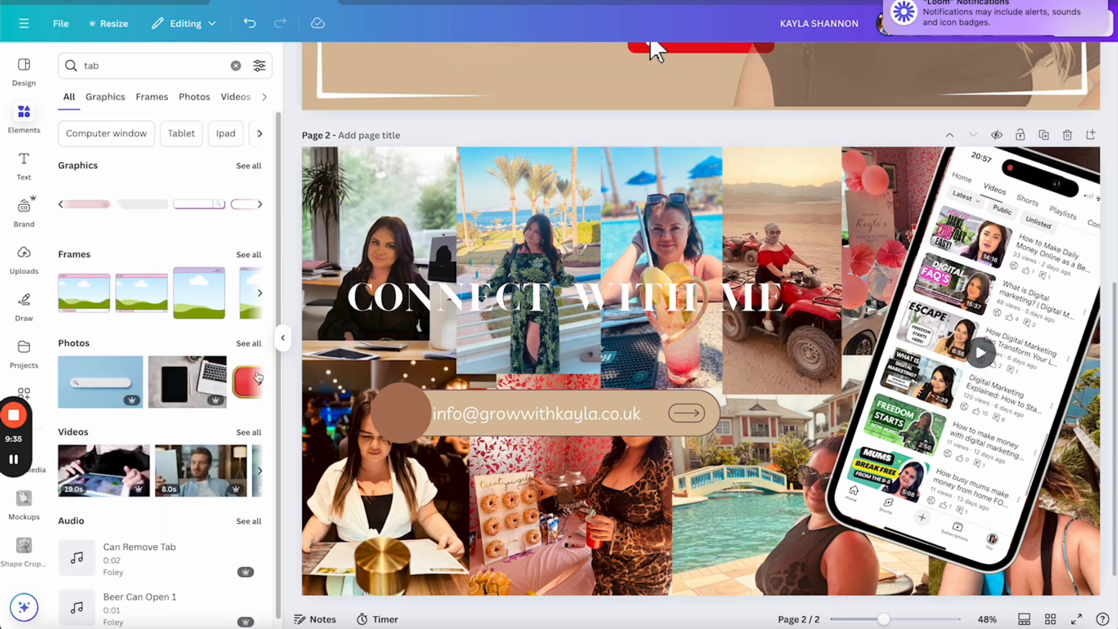
Search 'email' and place a small circled envelope graphic on the brown circle
left_click(92, 67)
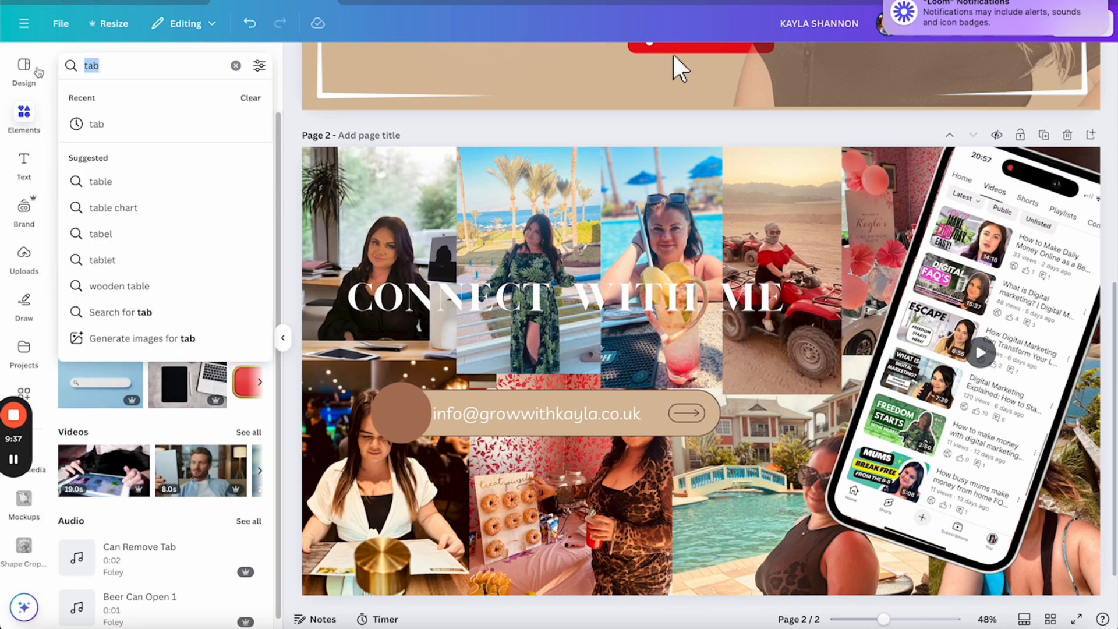
type("email")
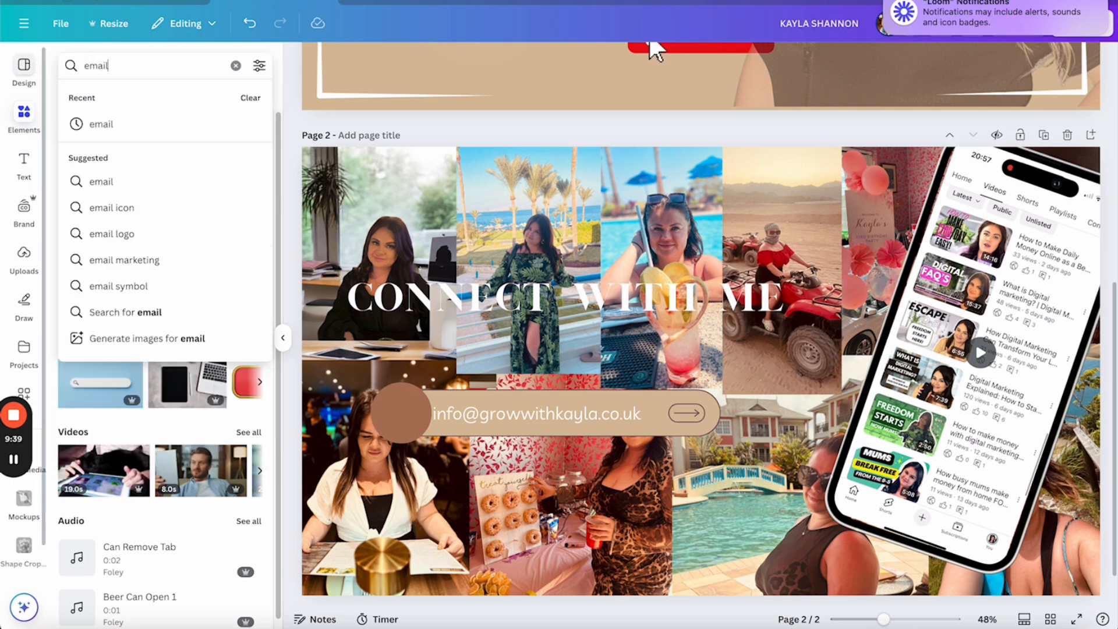
key("Return")
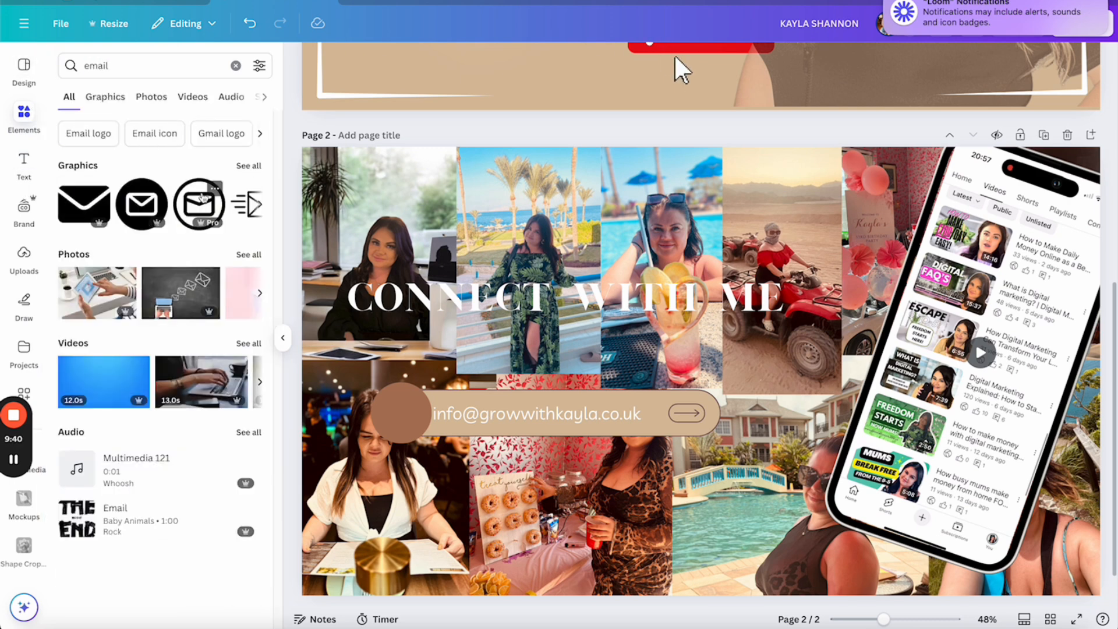
left_click(201, 203)
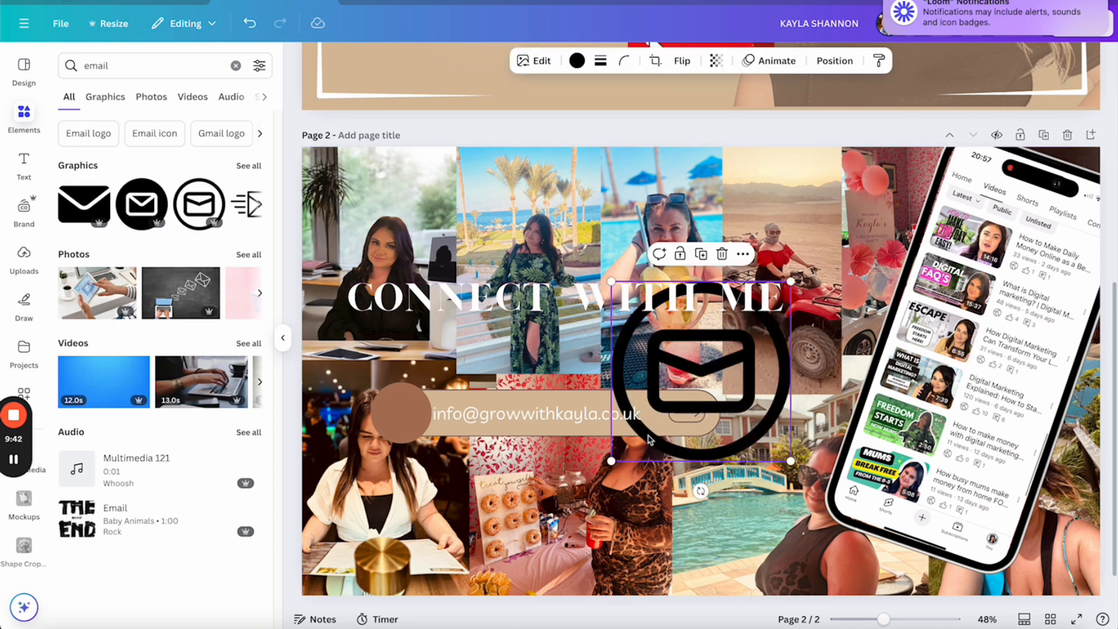
left_click_drag(612, 461, 395, 400)
left_click(416, 422)
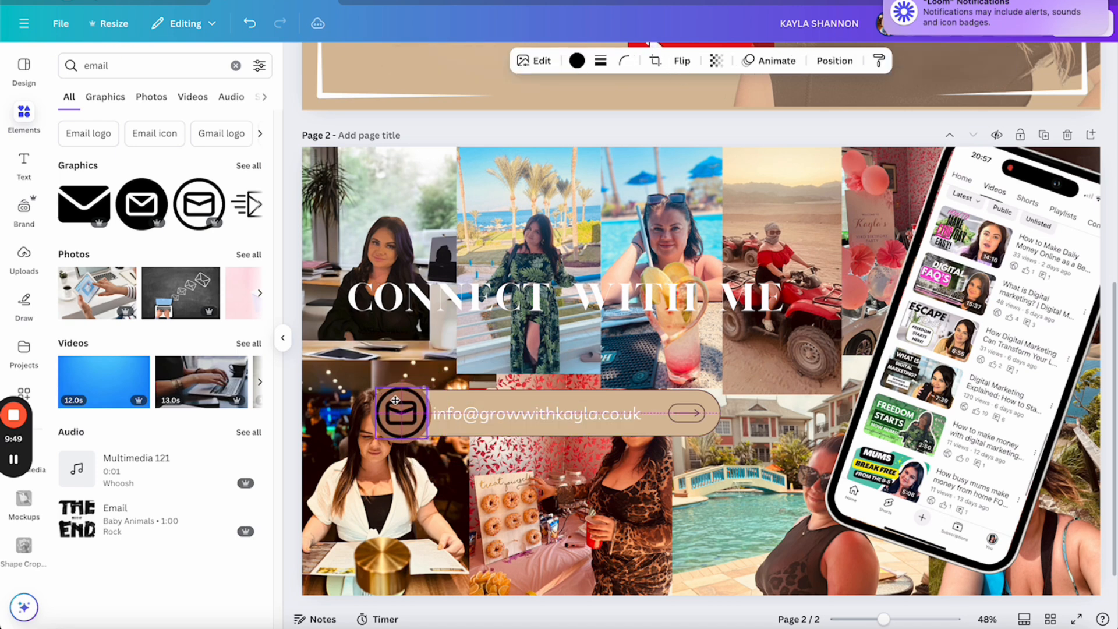
left_click(496, 133)
Recolour the envelope icon from black to cream and check the e-mail text placement
left_click(412, 421)
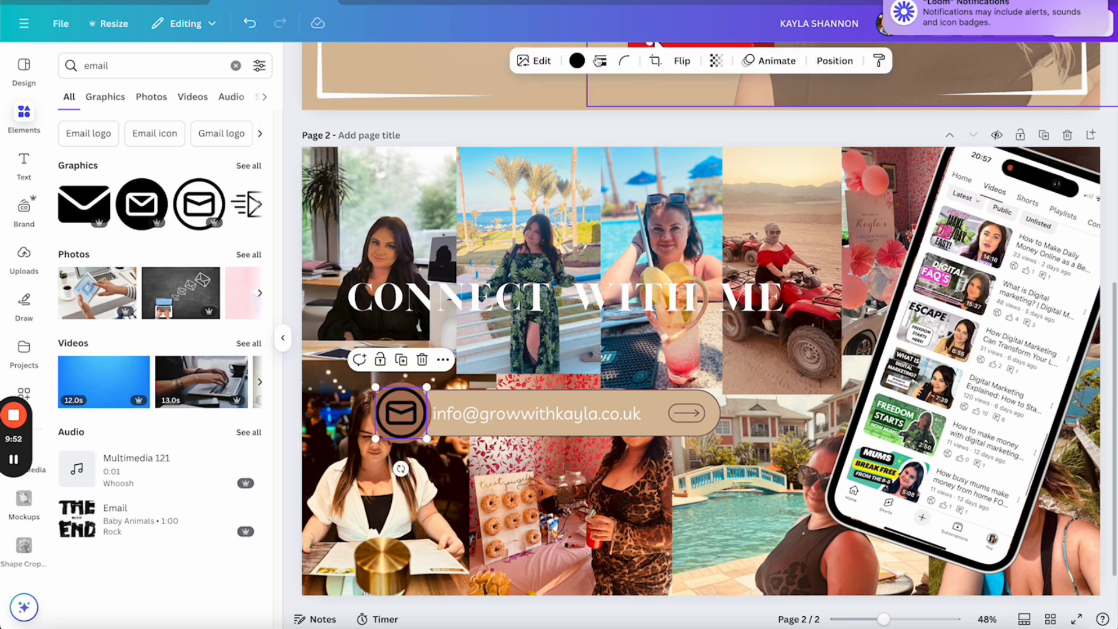
left_click(579, 61)
left_click(143, 283)
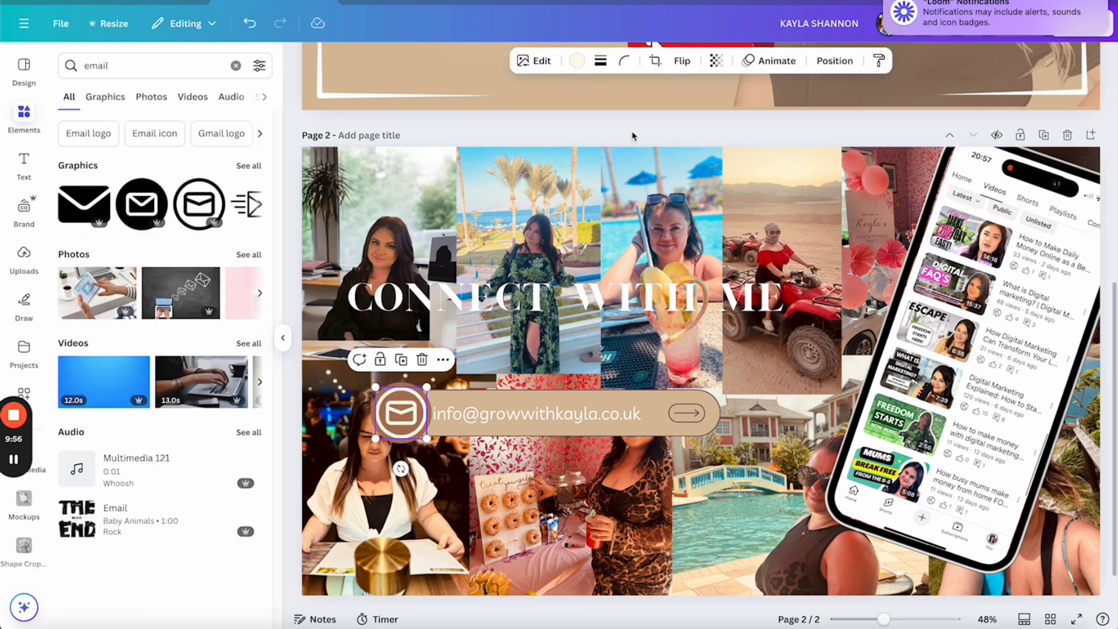
left_click(580, 416)
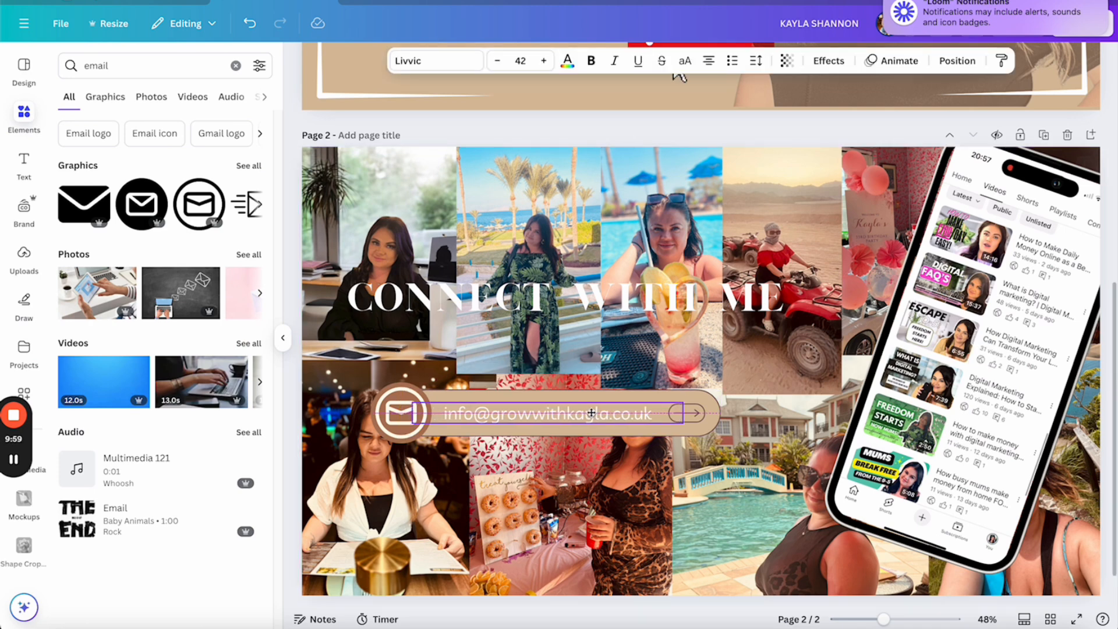
left_click(556, 126)
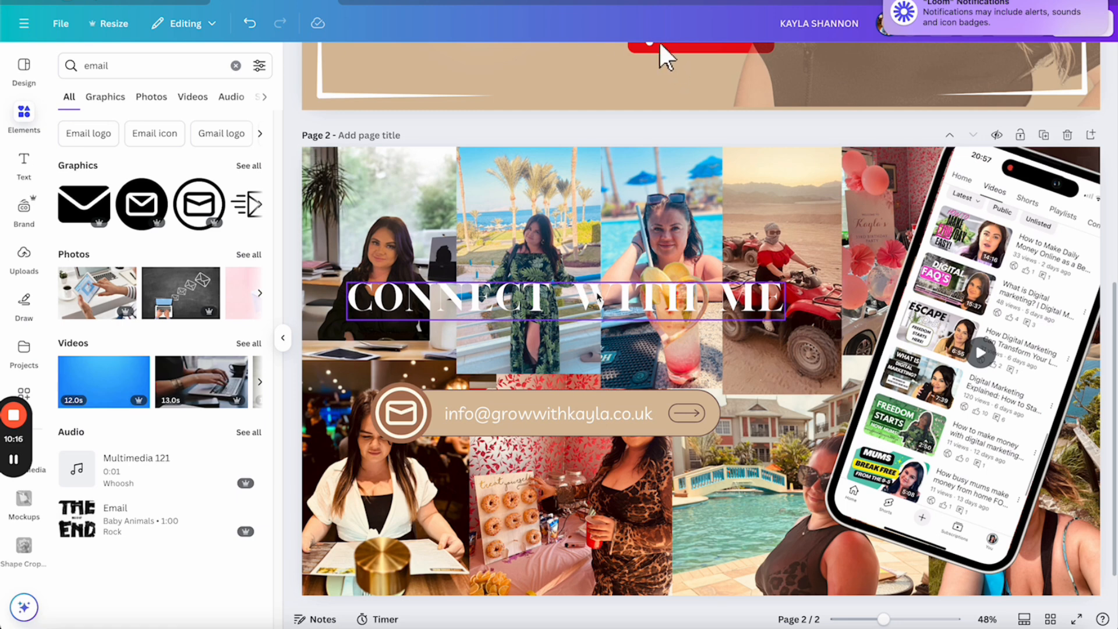
Give the CONNECT WITH ME heading the Echo effect and move it higher on the collage
double_click(597, 294)
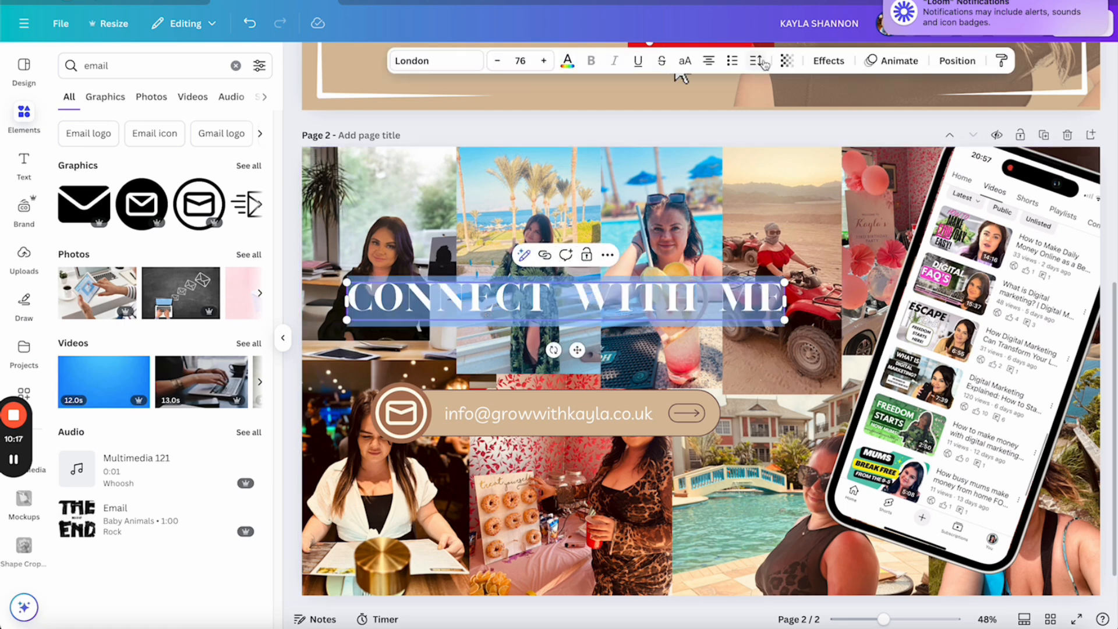
left_click(830, 61)
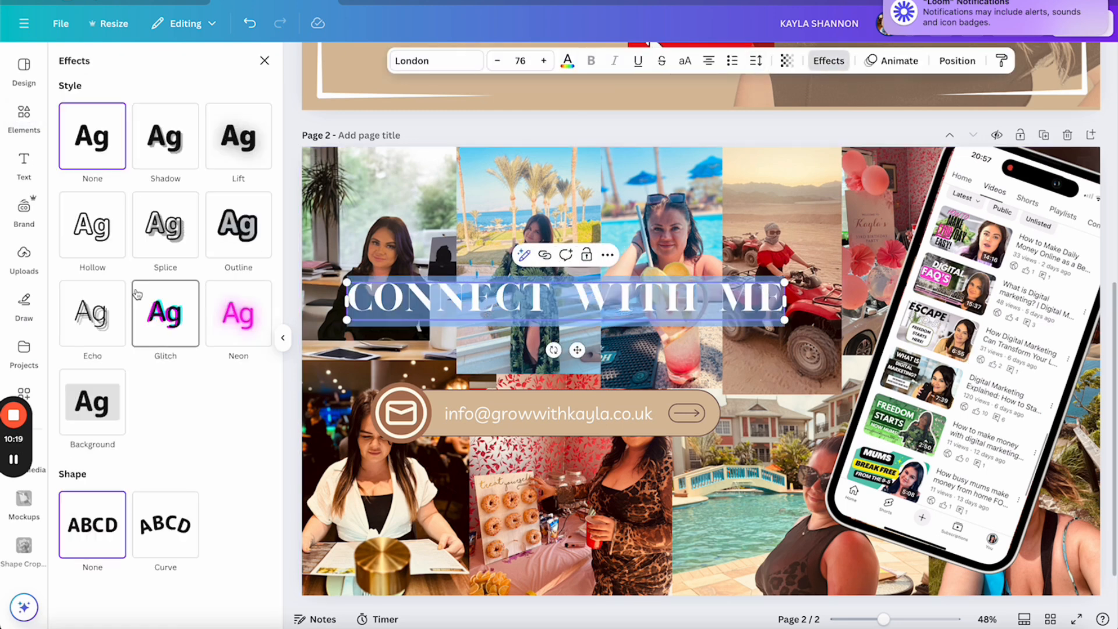
left_click(92, 324)
key("Escape")
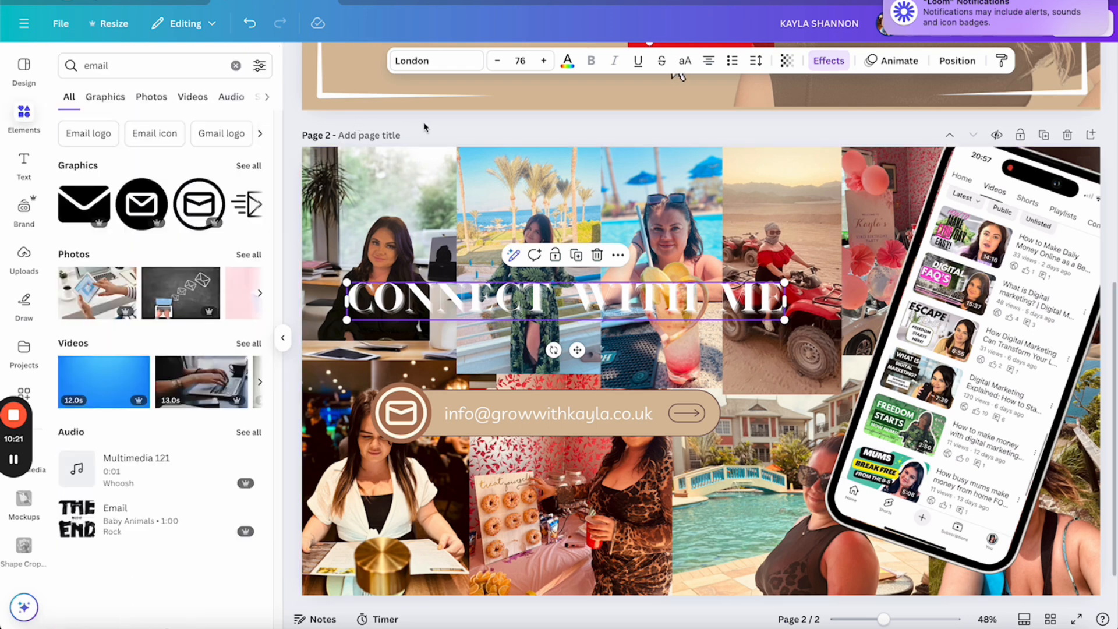
left_click(425, 127)
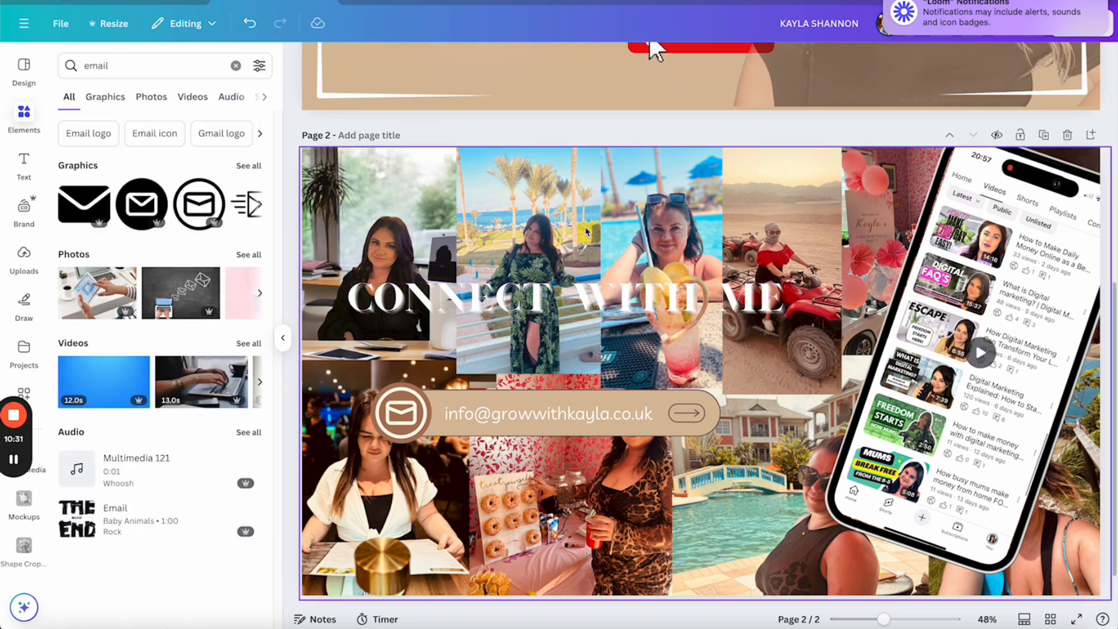
left_click_drag(661, 295, 656, 250)
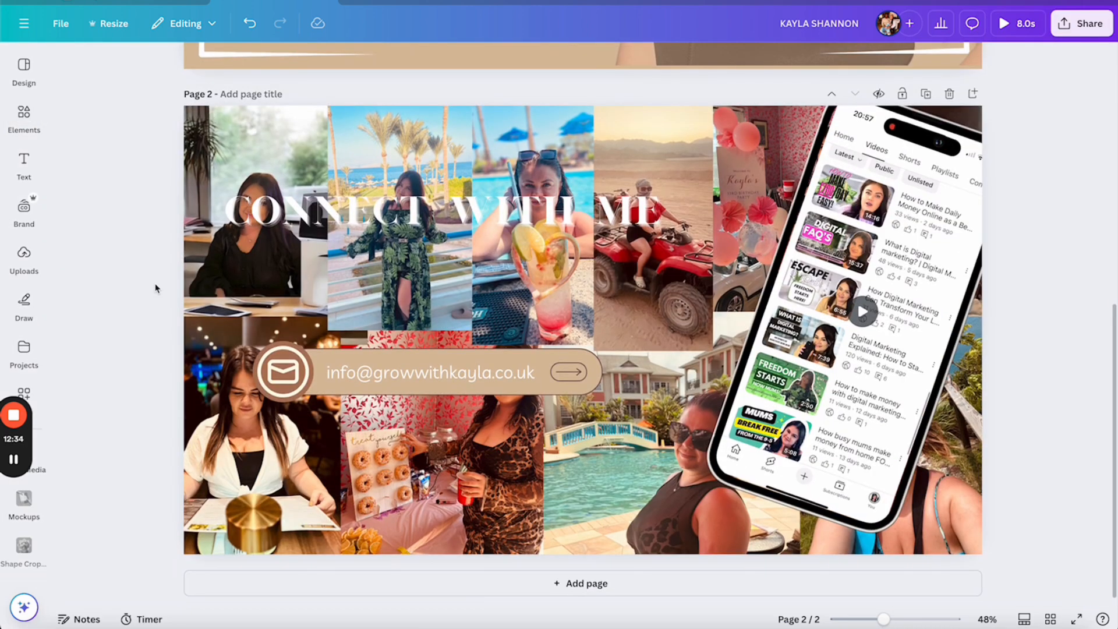
scroll(155, 289, "up", 3)
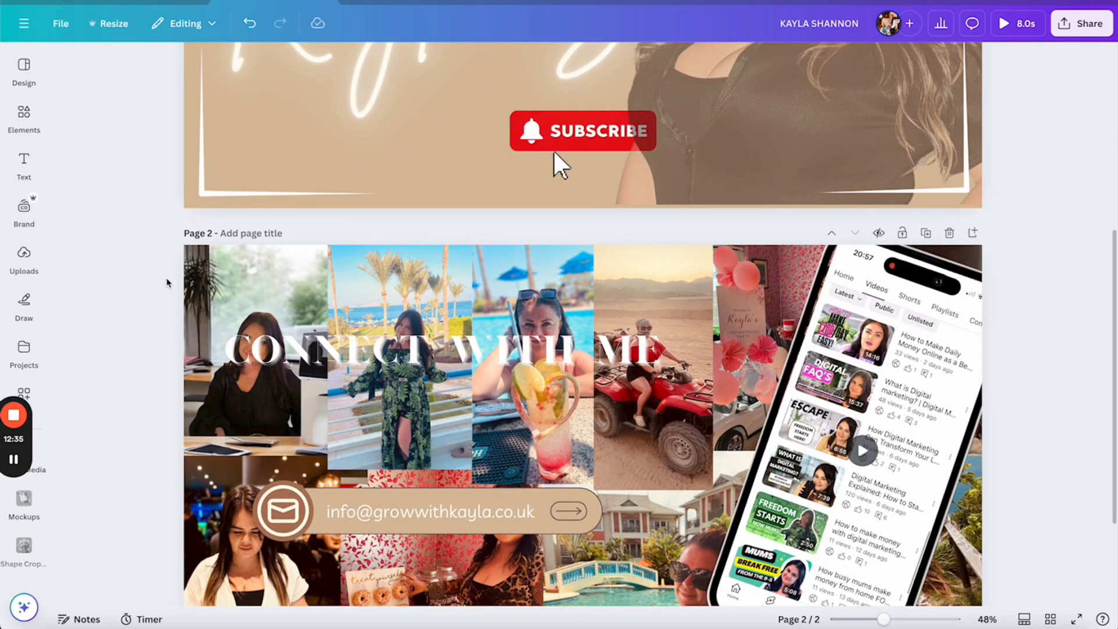
Change the page 2 collage photo's animation from Tumble to Brush
scroll(291, 204, "down", 3)
left_click(390, 128)
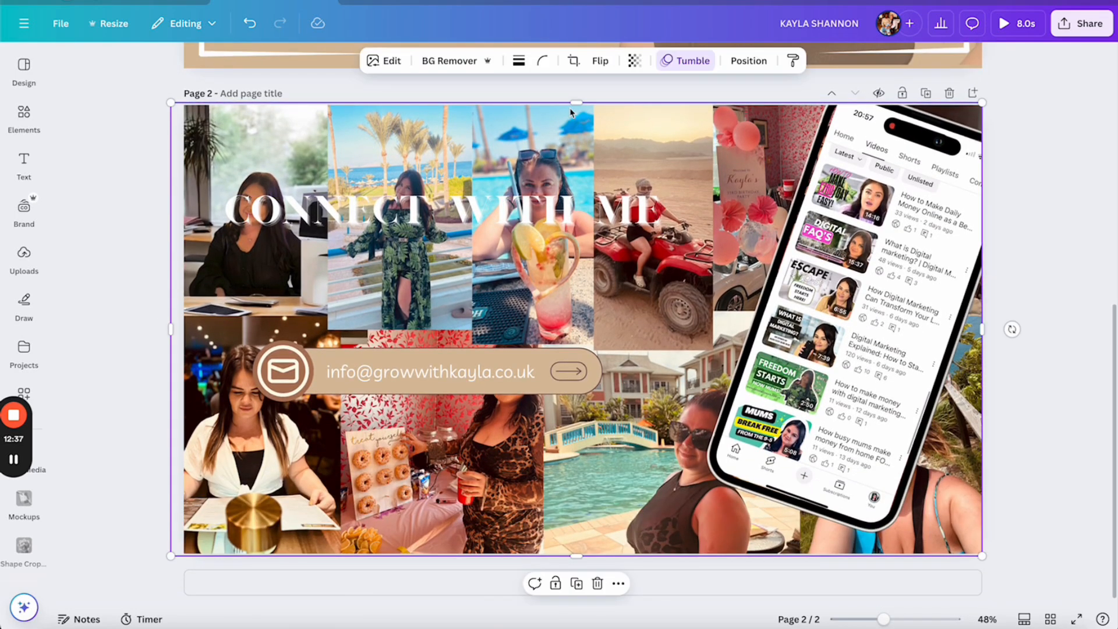
left_click(690, 63)
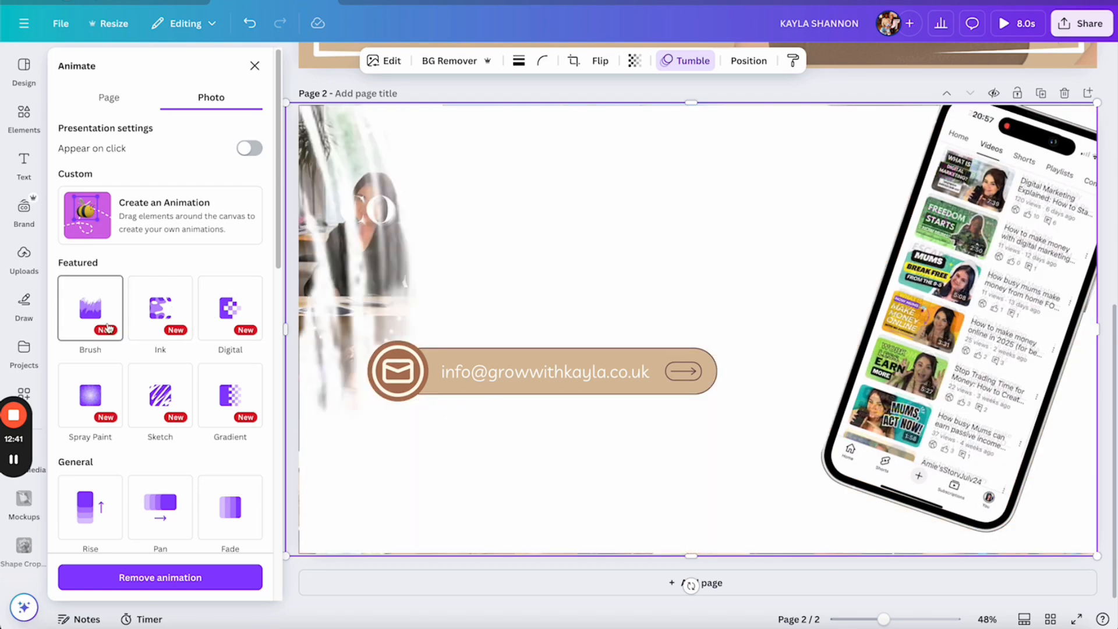
left_click(109, 326)
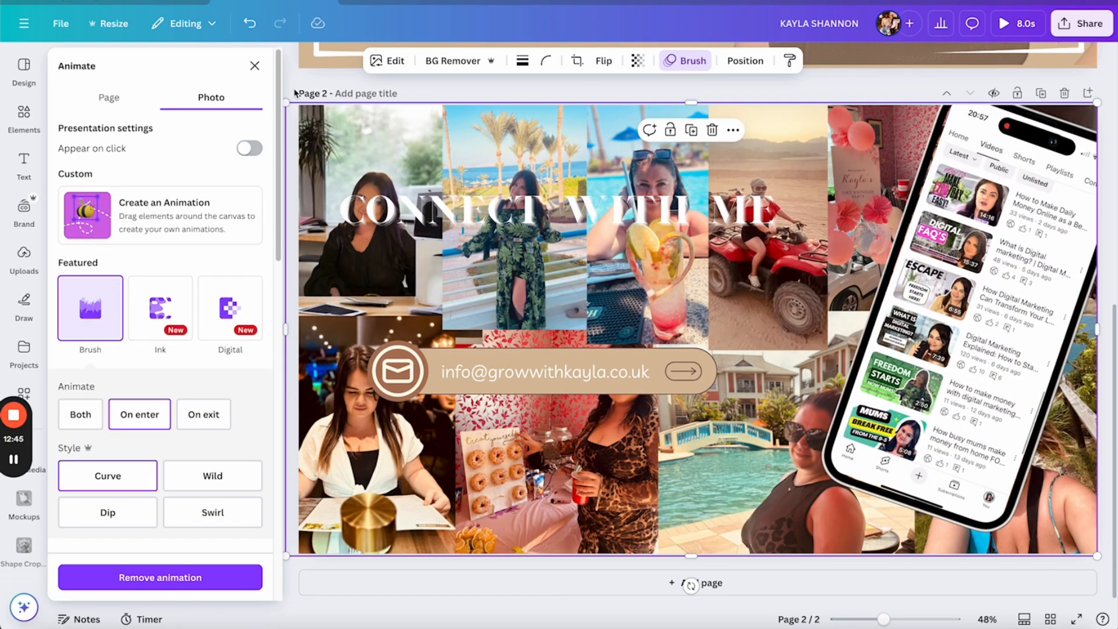
left_click(255, 66)
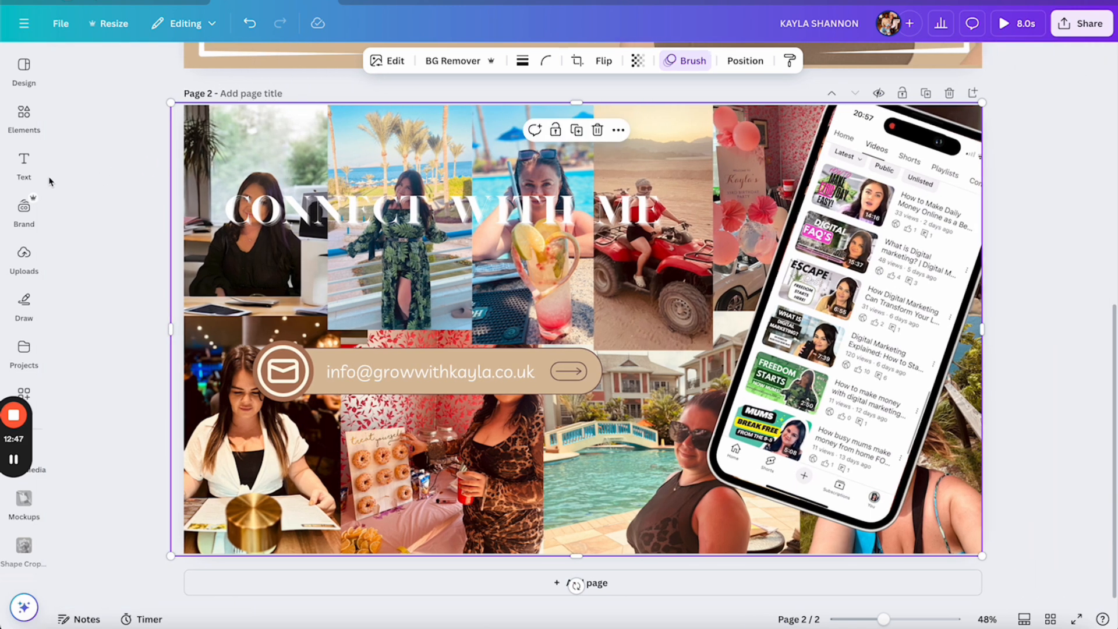
left_click(24, 166)
left_click(24, 117)
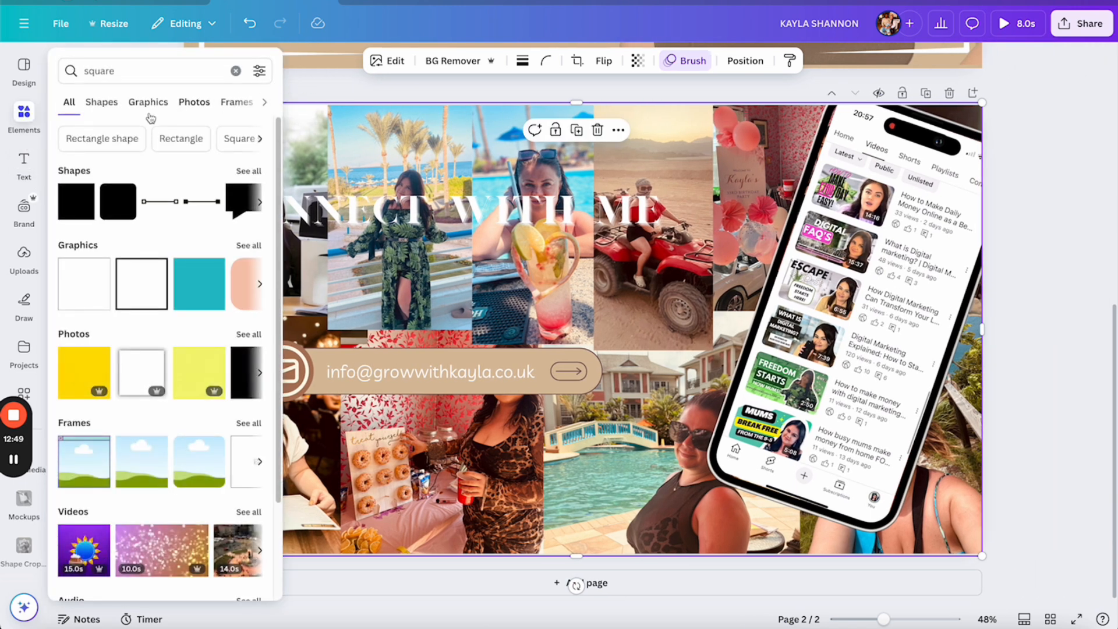
Add a brown square and stretch it to cover all of page 2
left_click(65, 217)
left_click(24, 117)
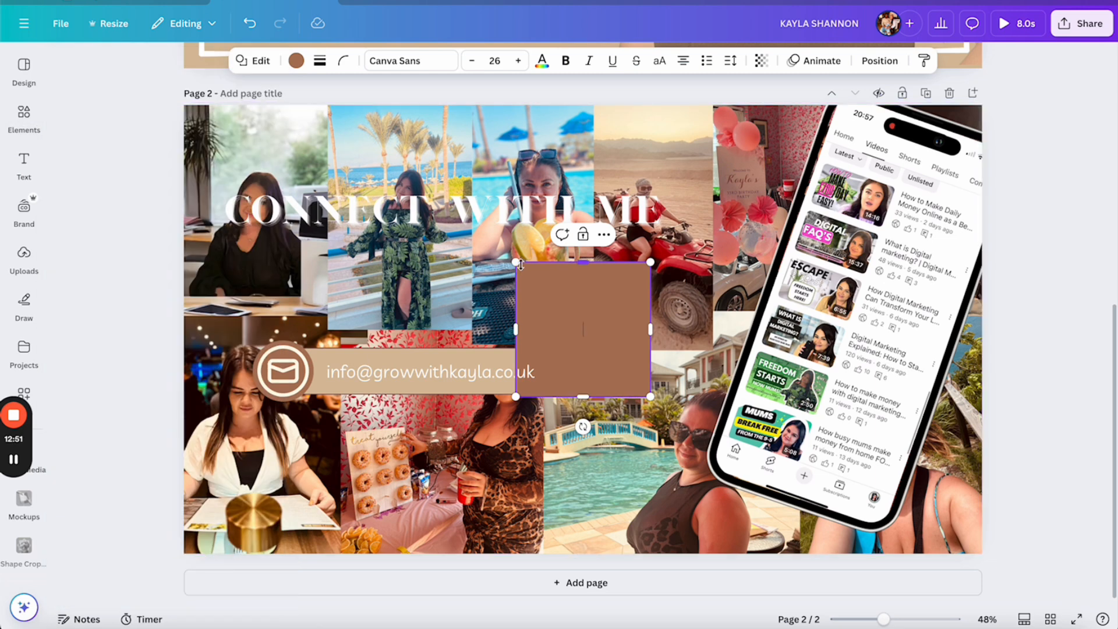
left_click_drag(583, 254, 261, 154)
left_click_drag(516, 150, 70, 56)
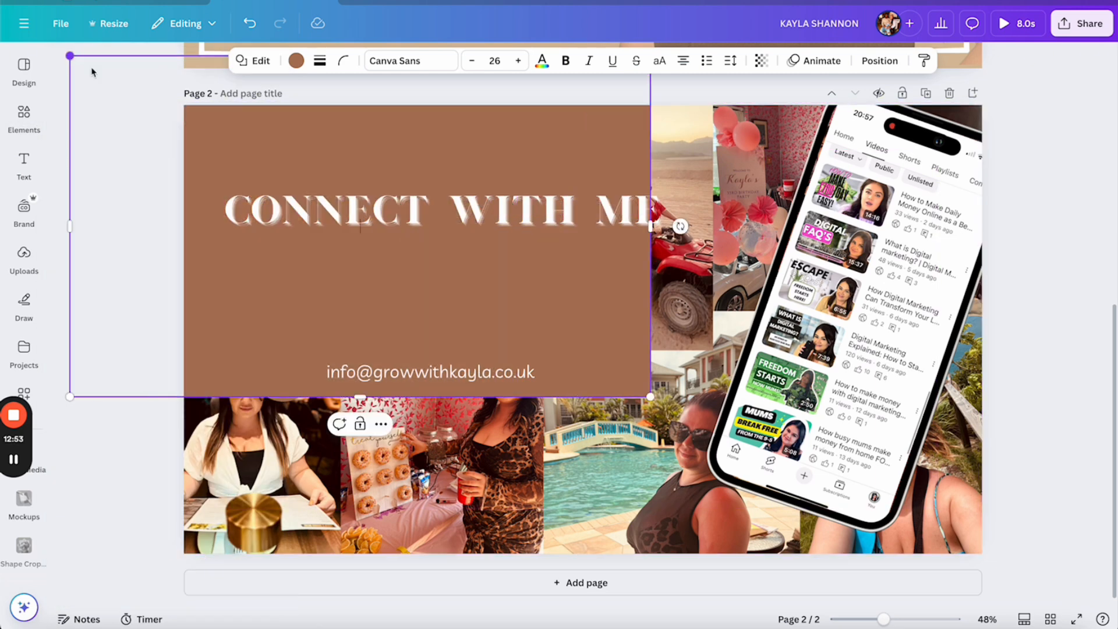
left_click_drag(652, 398, 1071, 604)
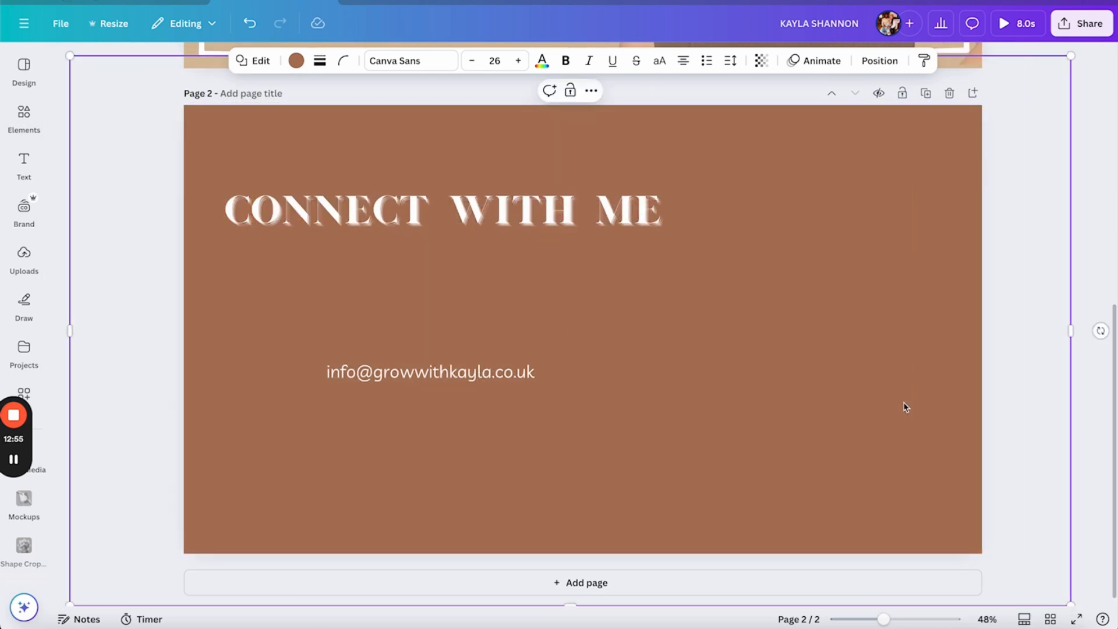
Lower the overlay's transparency to about 60, then play the design full-screen
left_click(761, 61)
left_click_drag(786, 117, 750, 118)
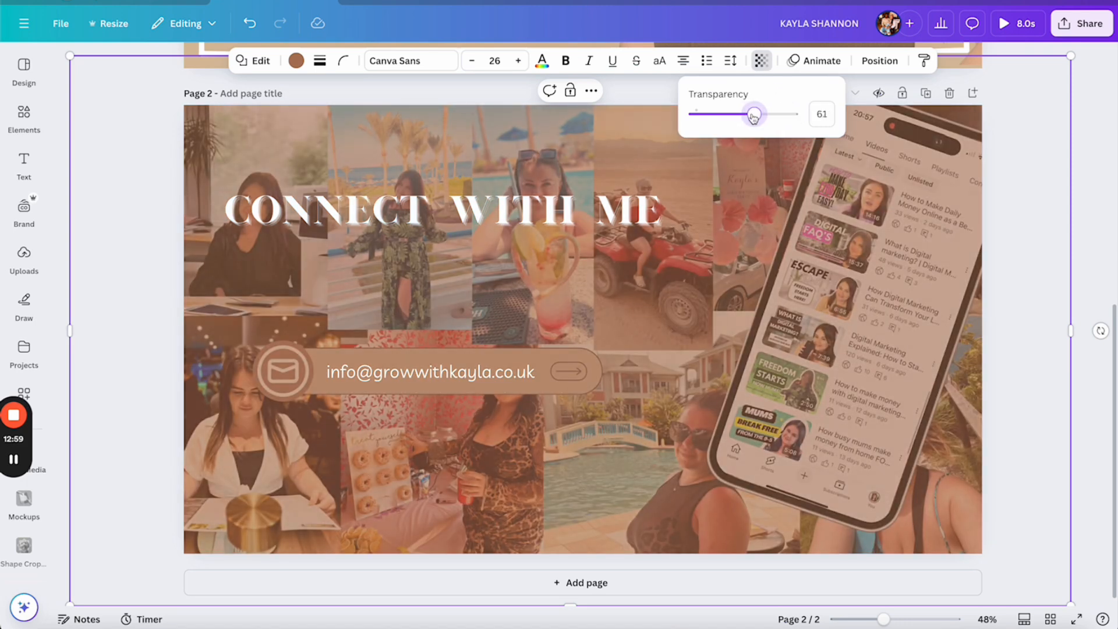
left_click(74, 56)
left_click(101, 52)
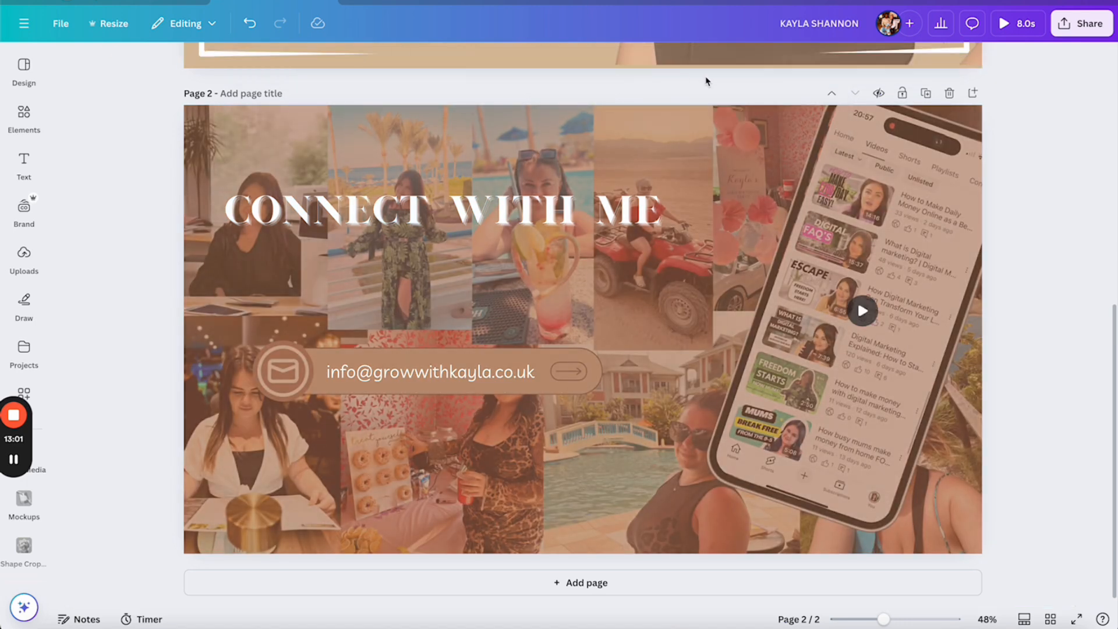
left_click(1017, 24)
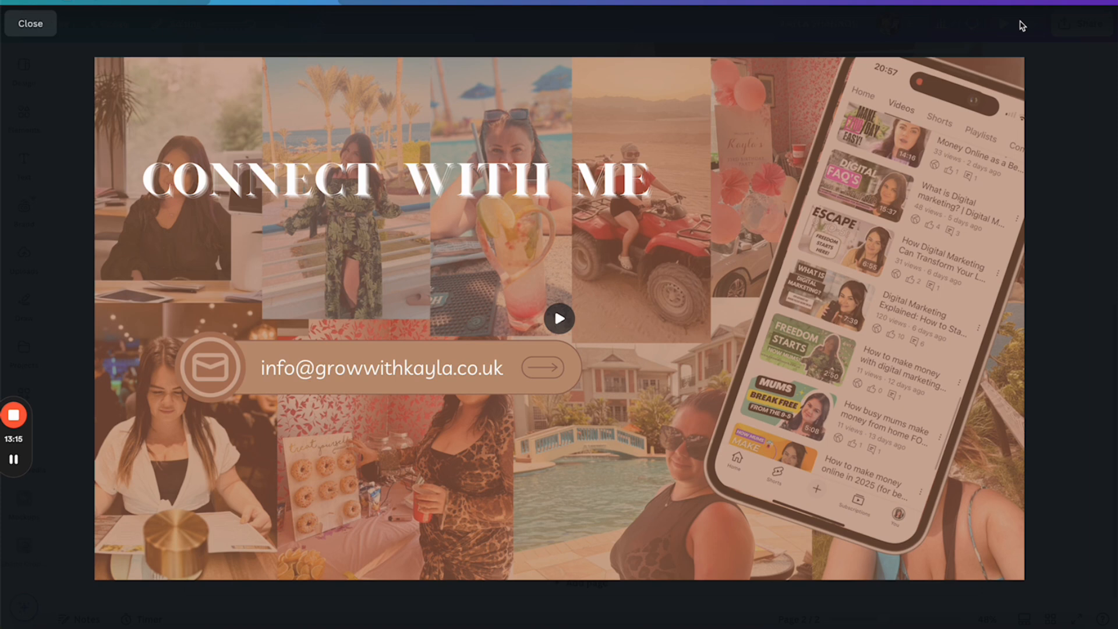
left_click(31, 23)
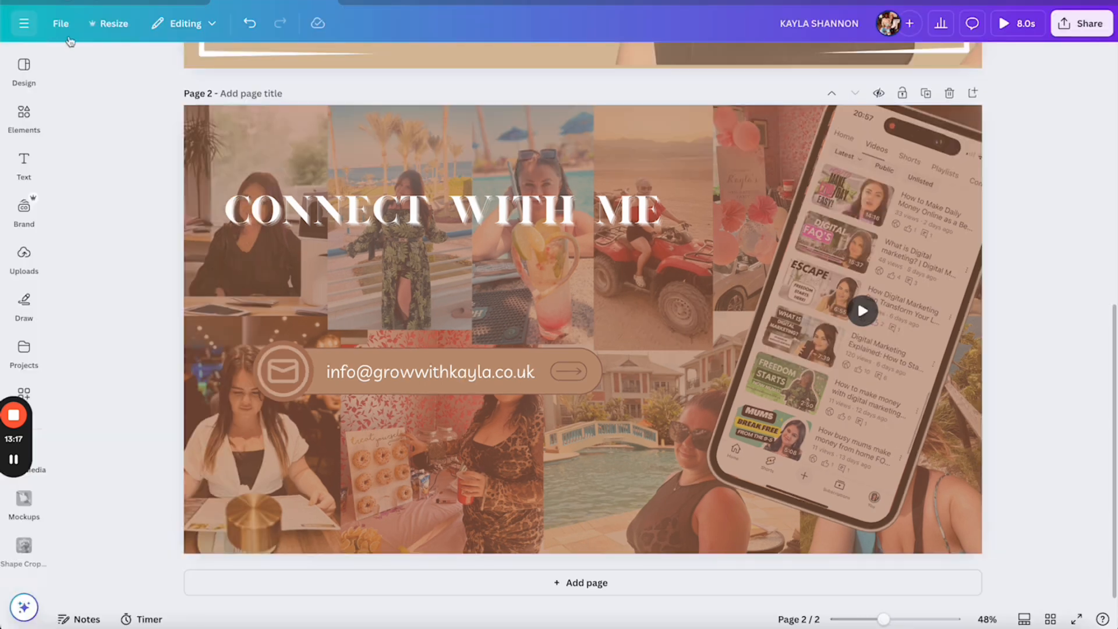
Download both pages of the design as an MP4 Video
left_click(1080, 28)
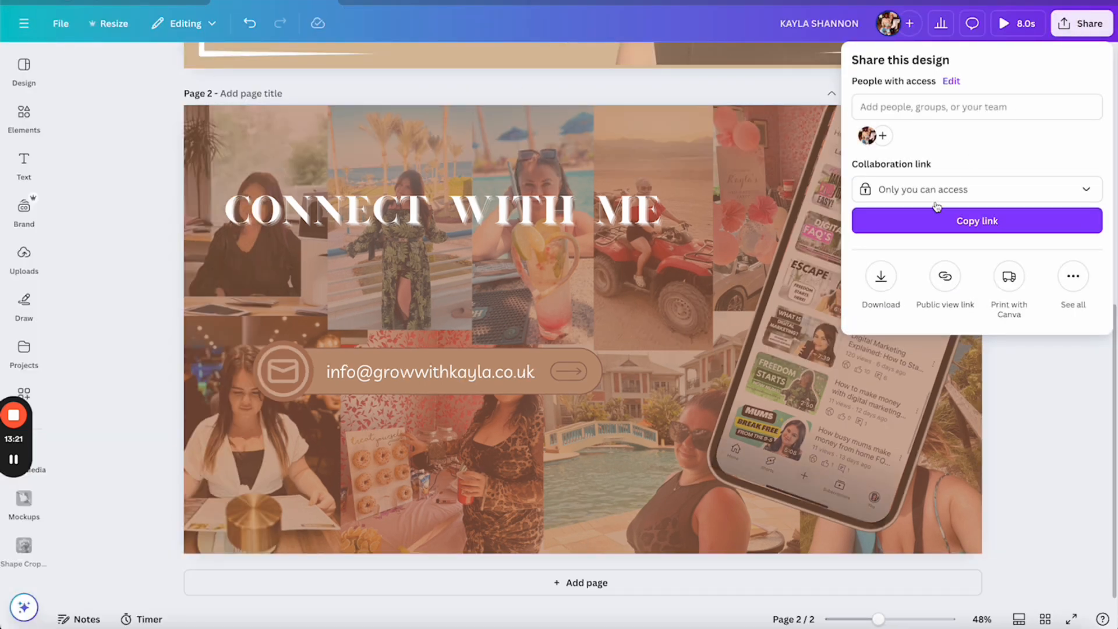
left_click(880, 279)
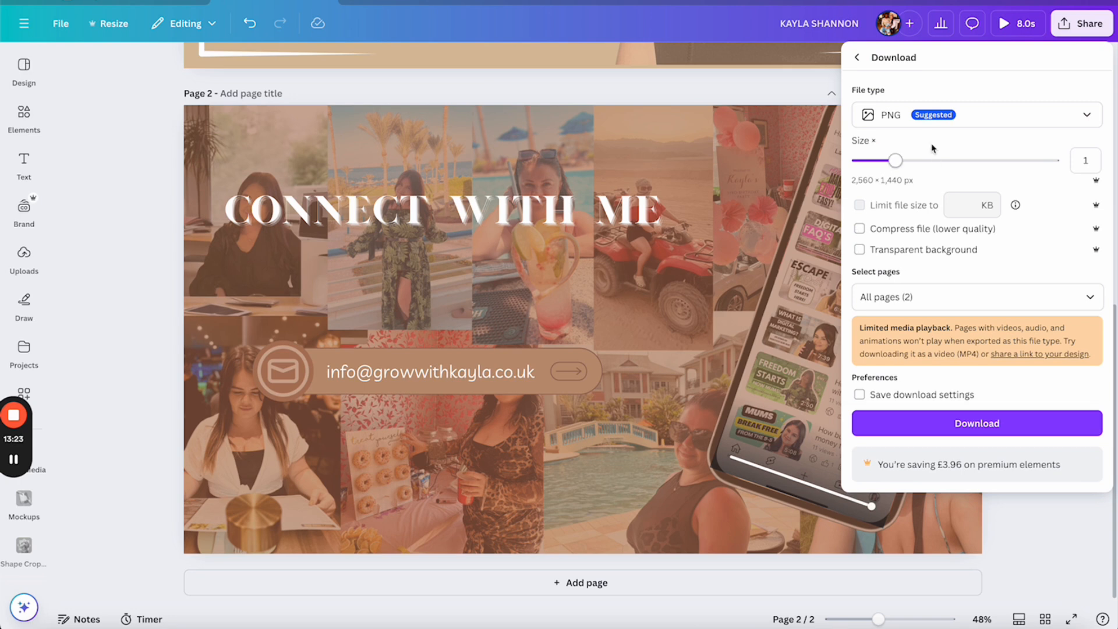
left_click(917, 122)
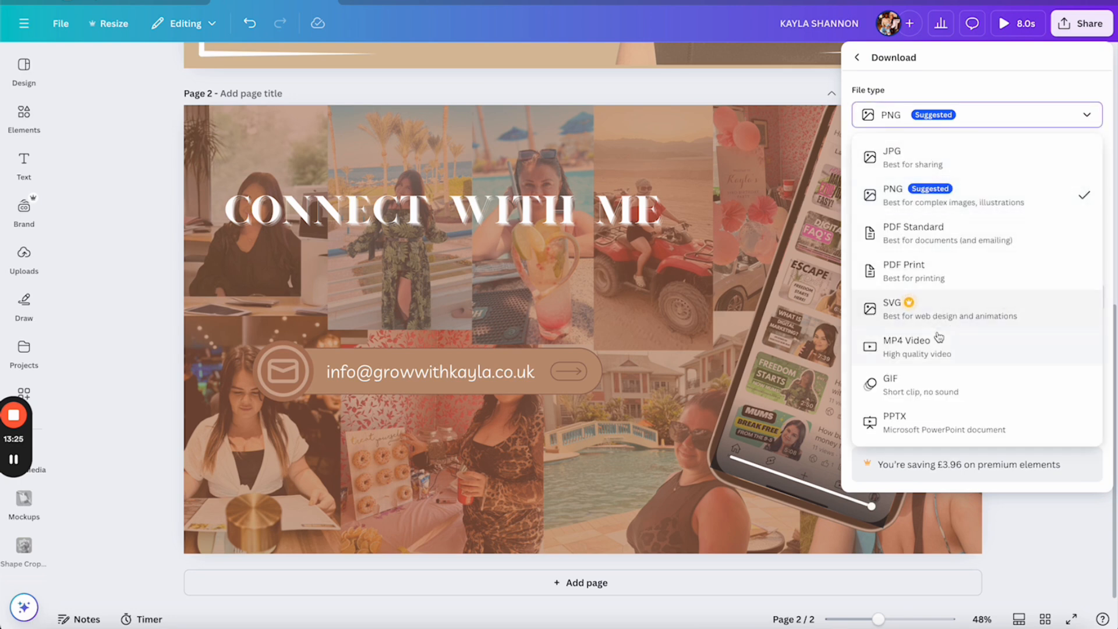
left_click(937, 350)
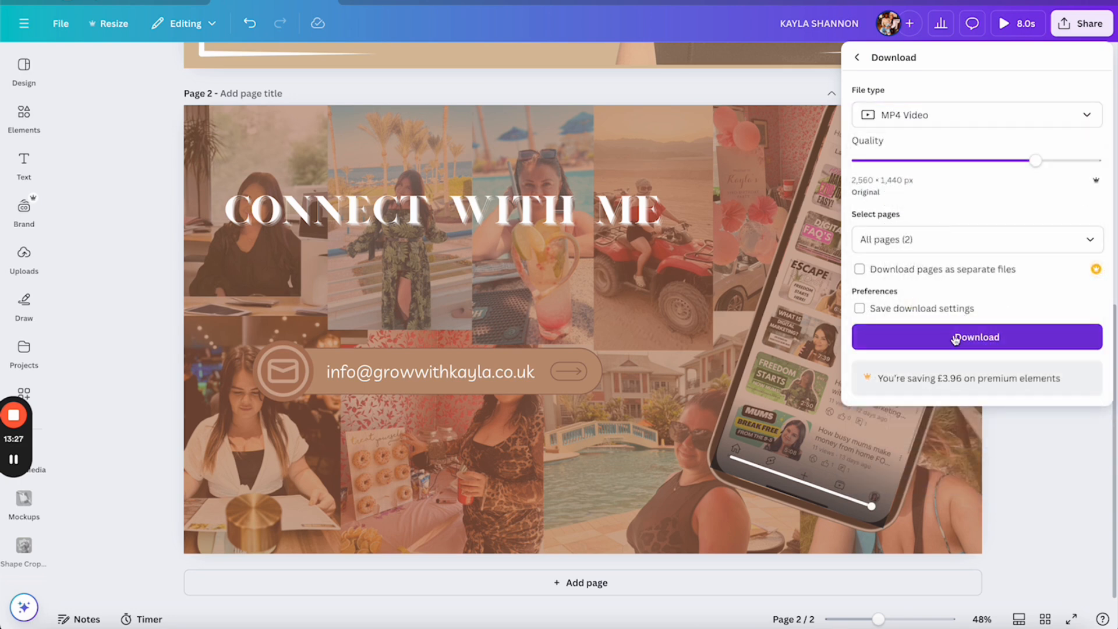
left_click(95, 162)
scroll(429, 270, "up", 5)
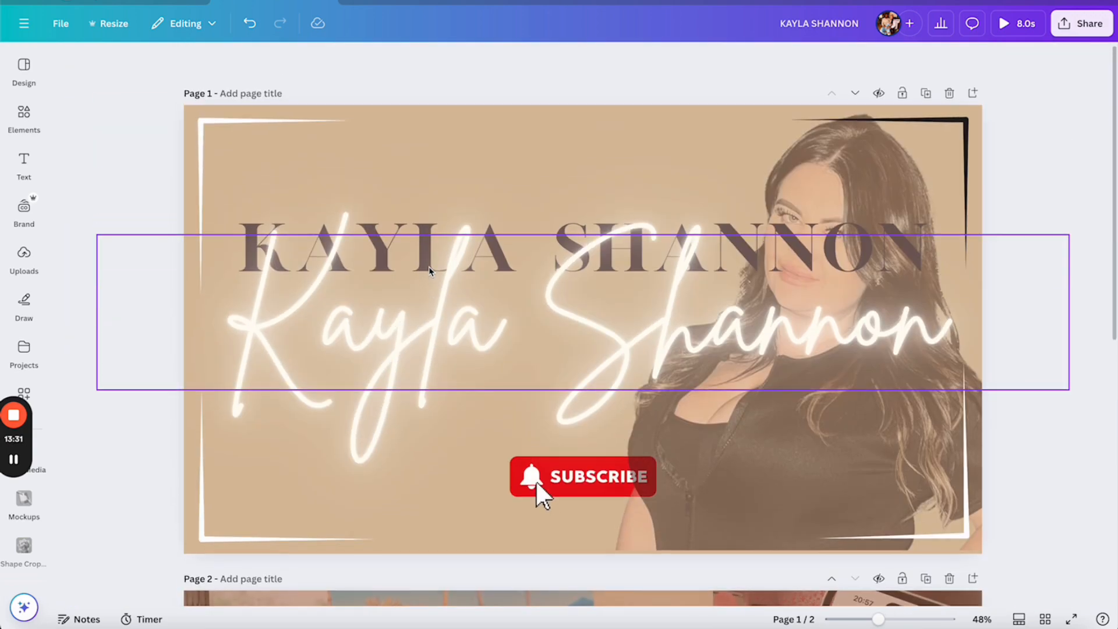
scroll(469, 312, "down", 5)
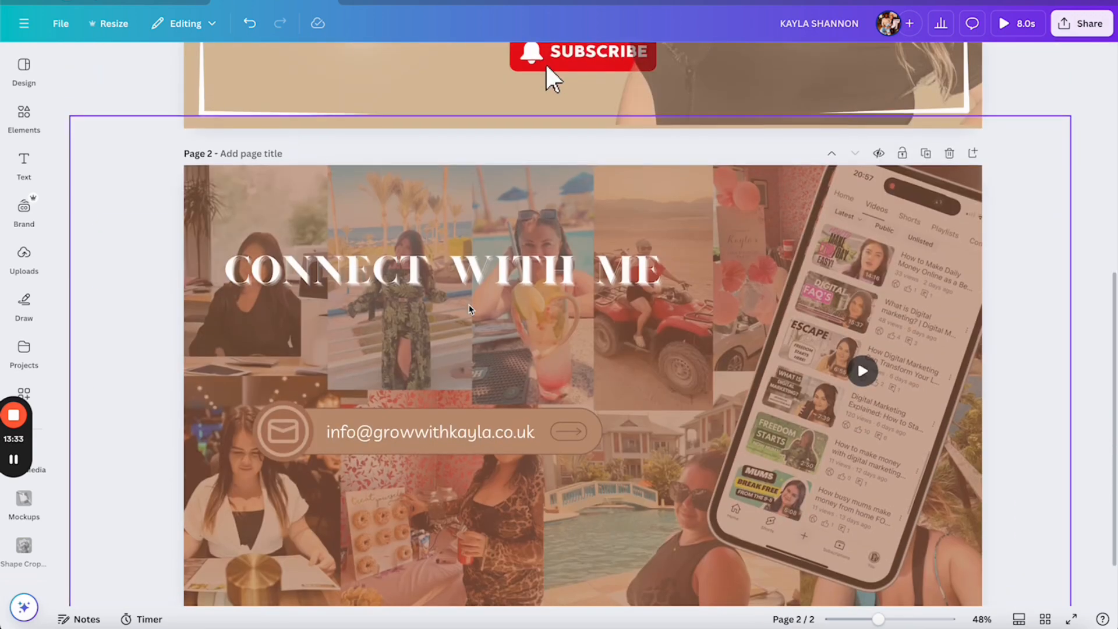